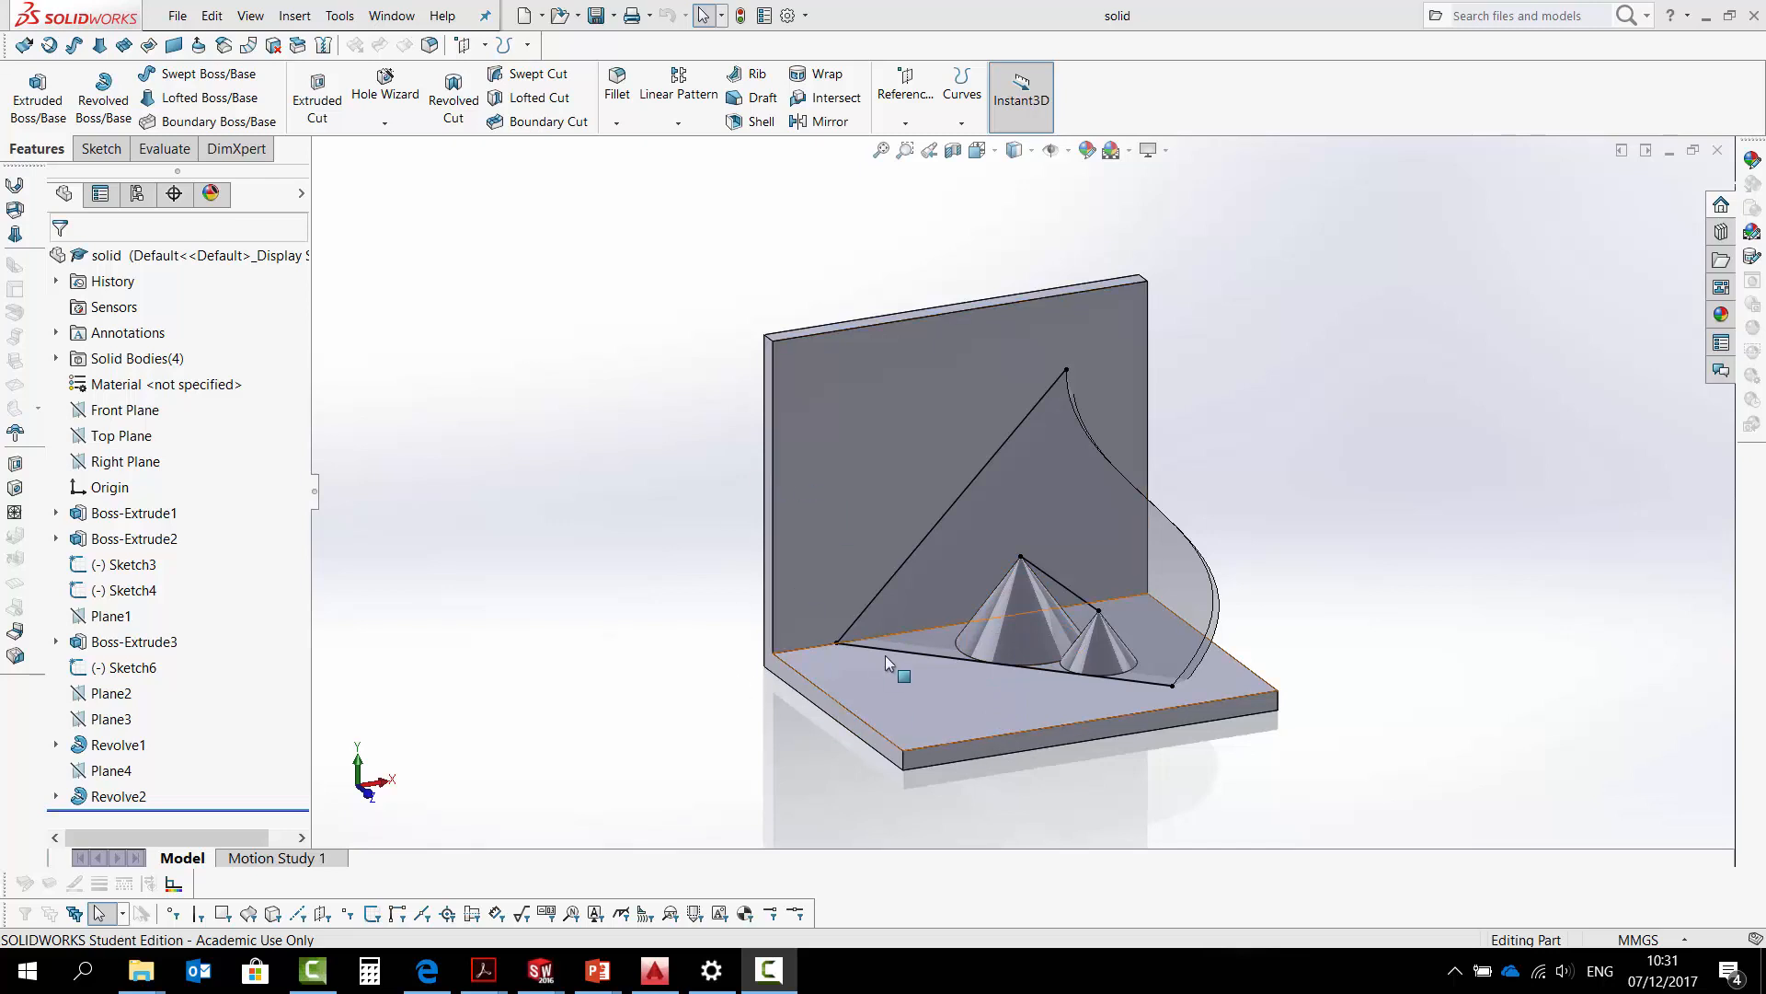
scroll(910, 663, down, 5)
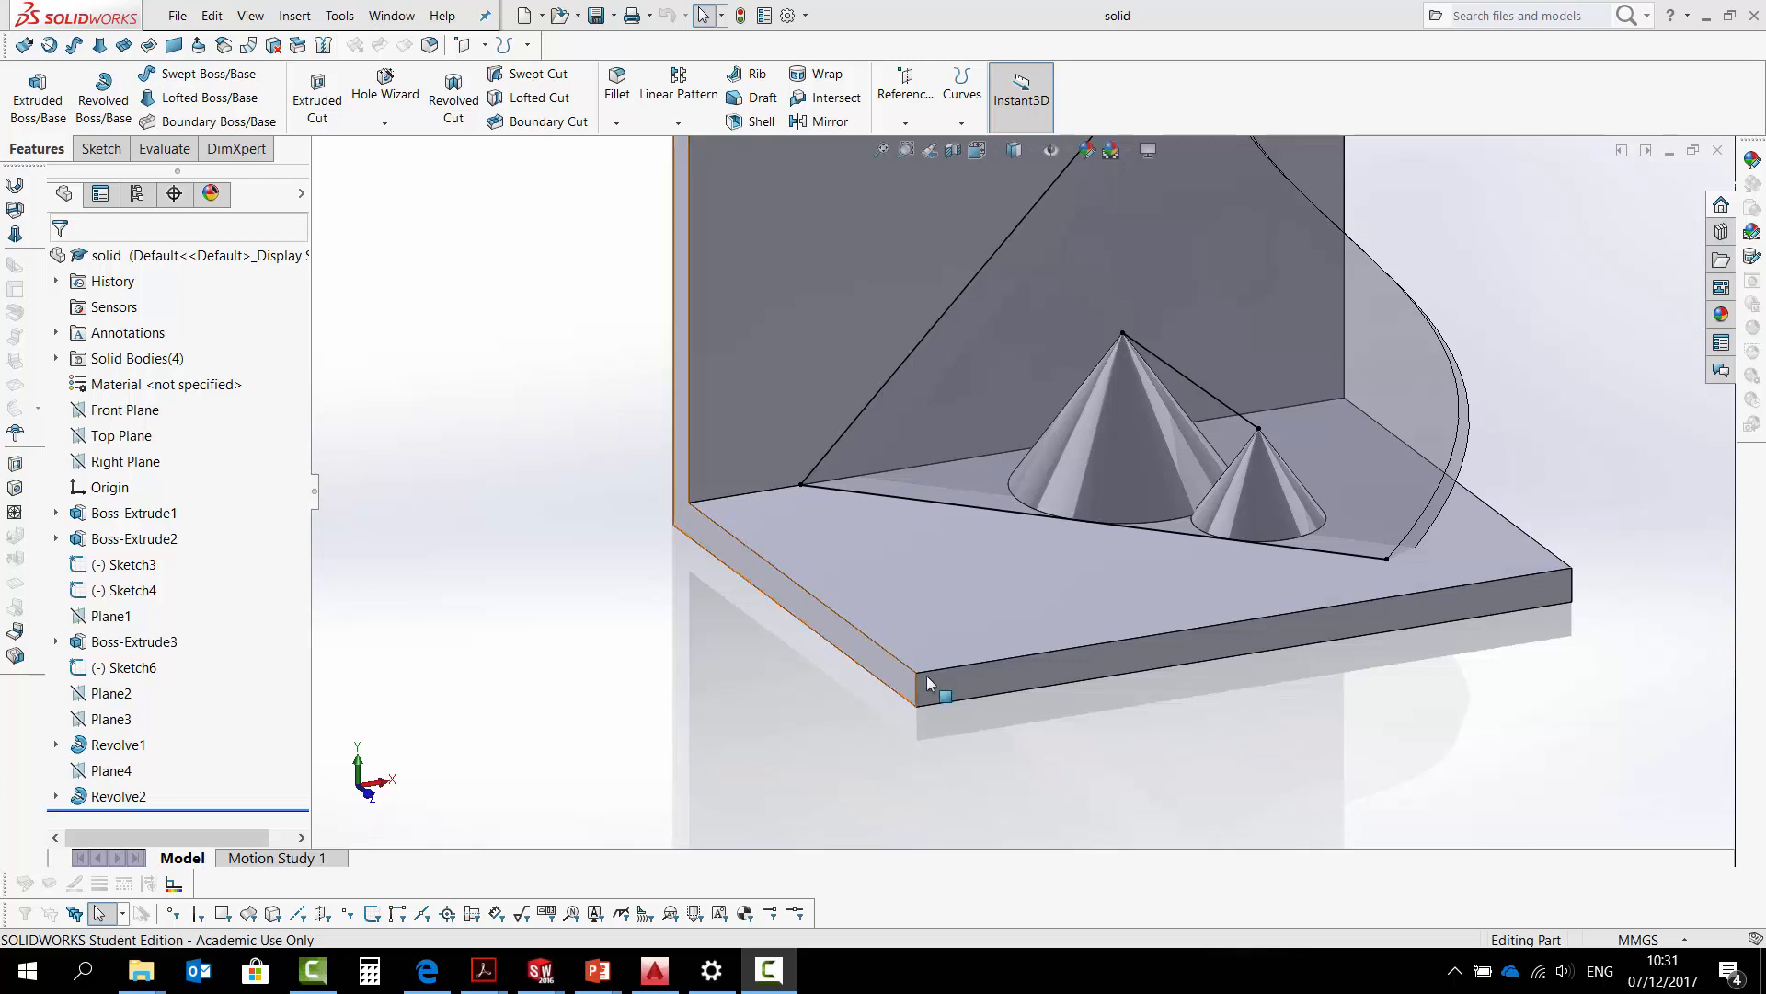
scroll(914, 703, up, 5)
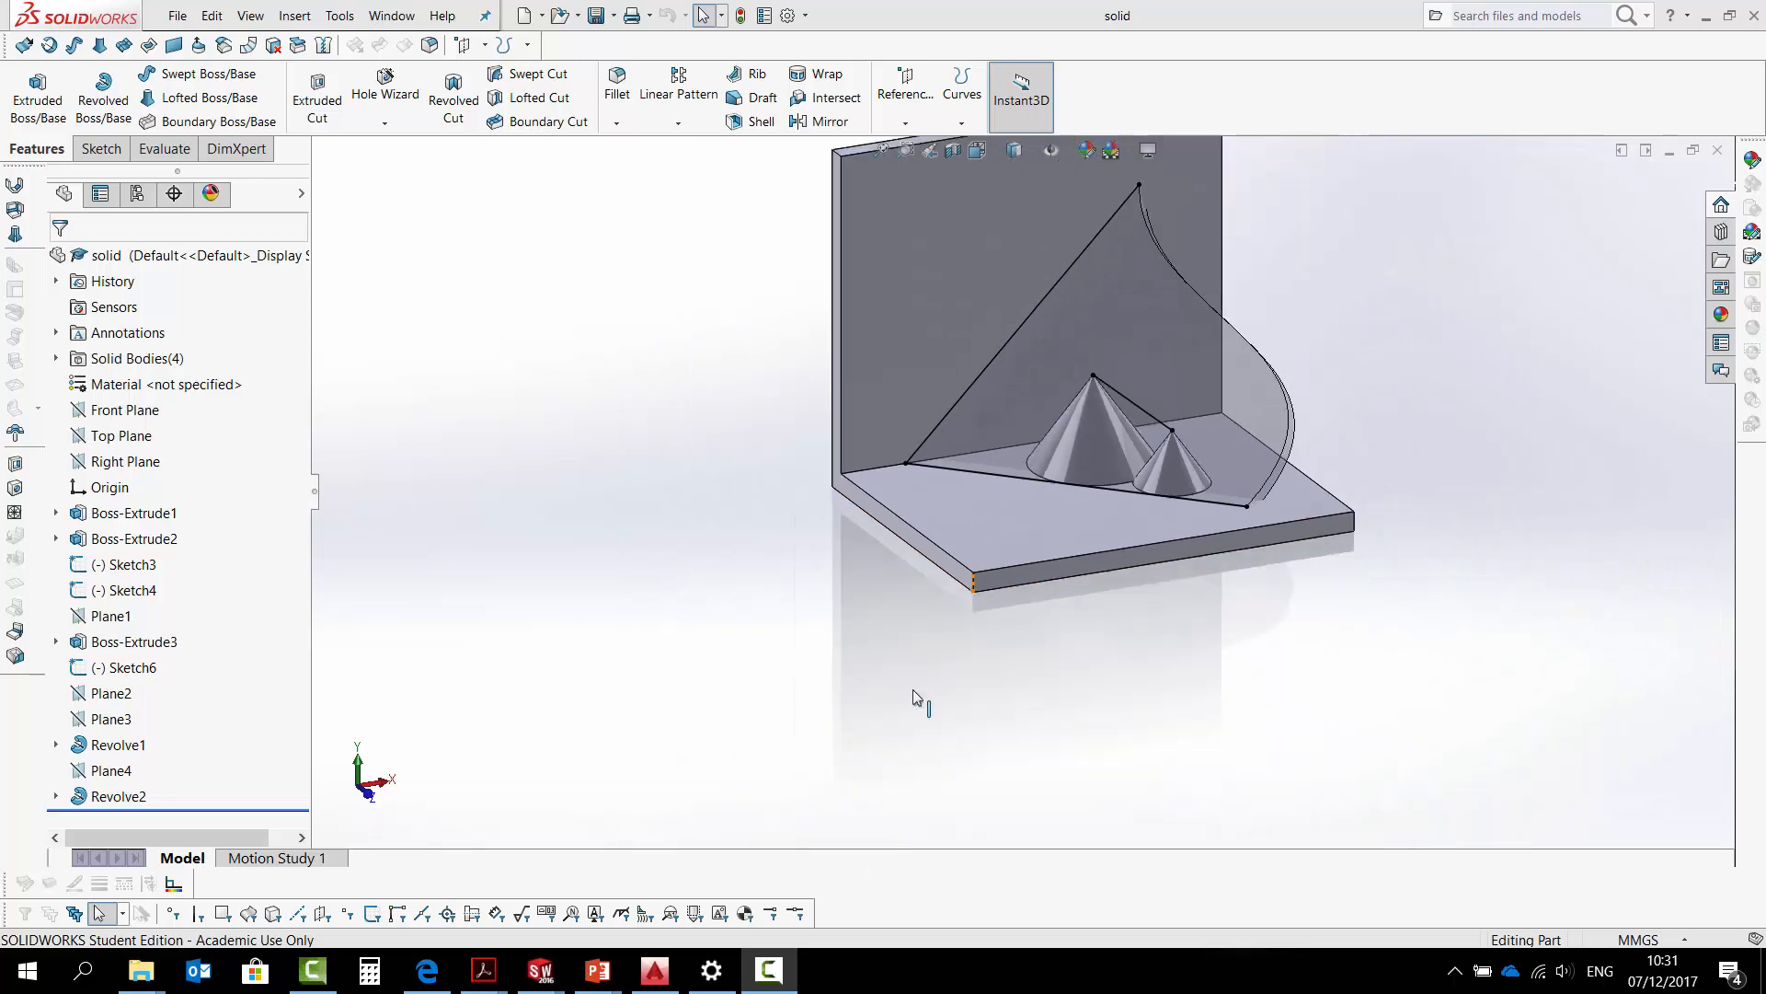
middle_drag(1189, 649, 1104, 679)
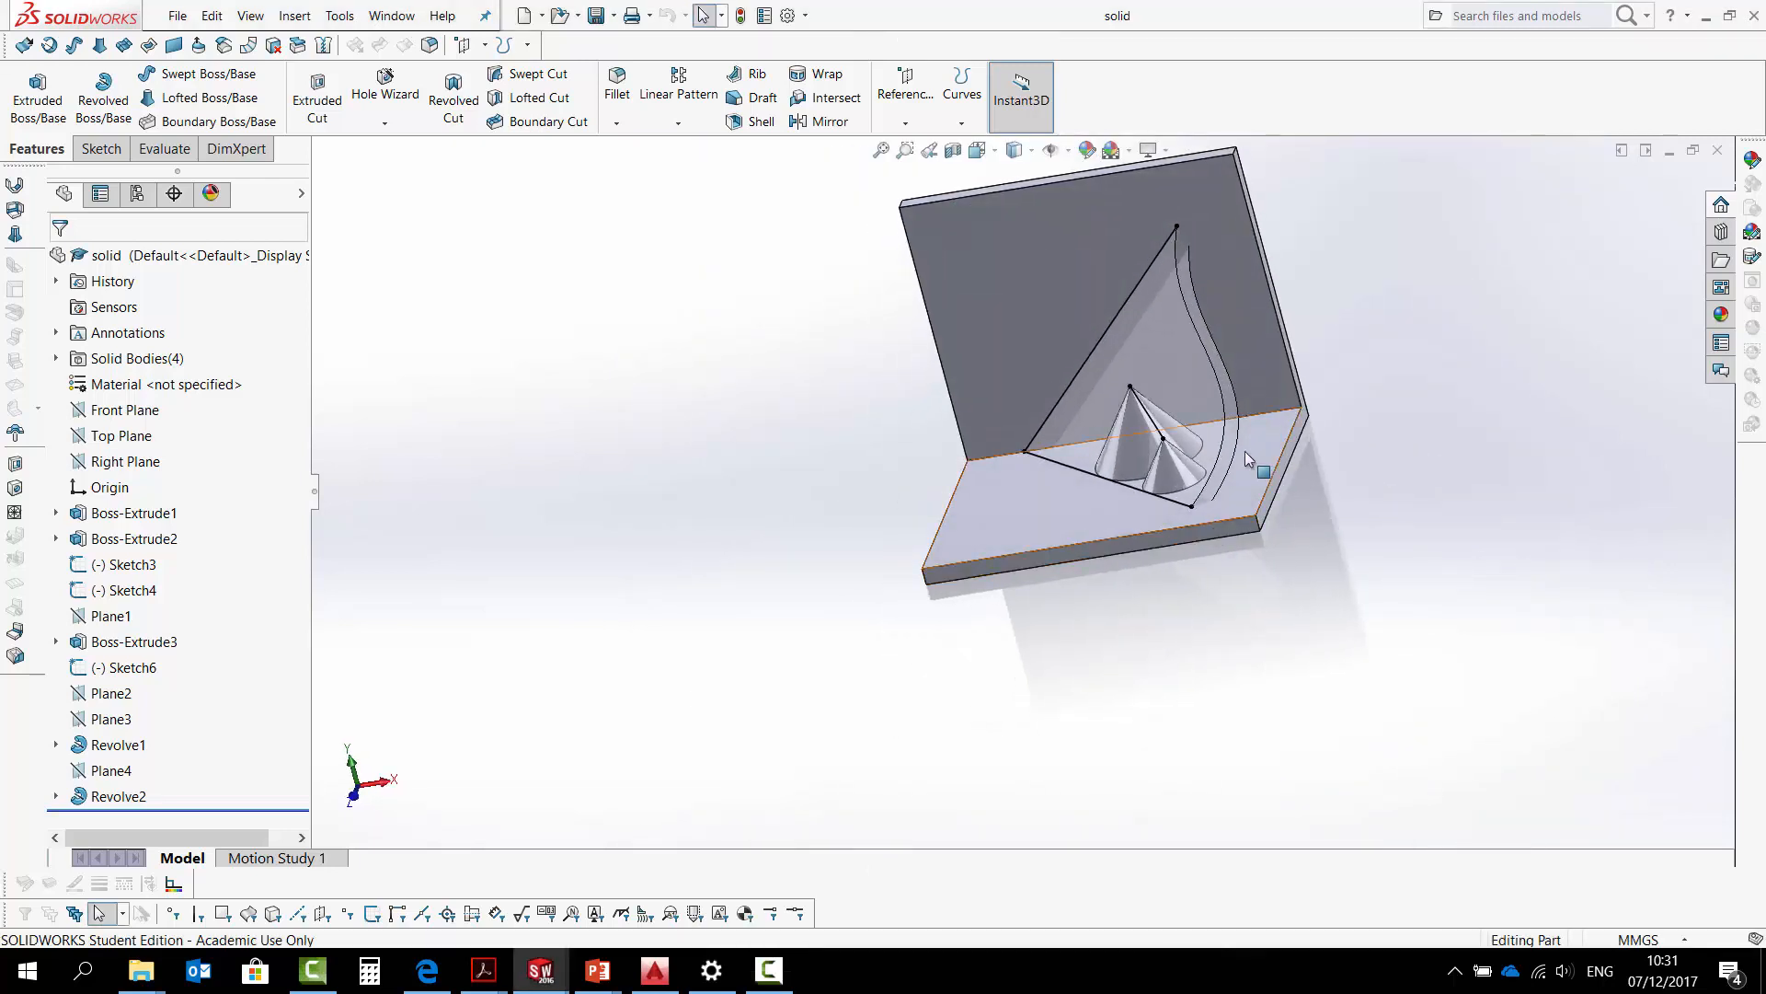
scroll(1224, 468, down, 2)
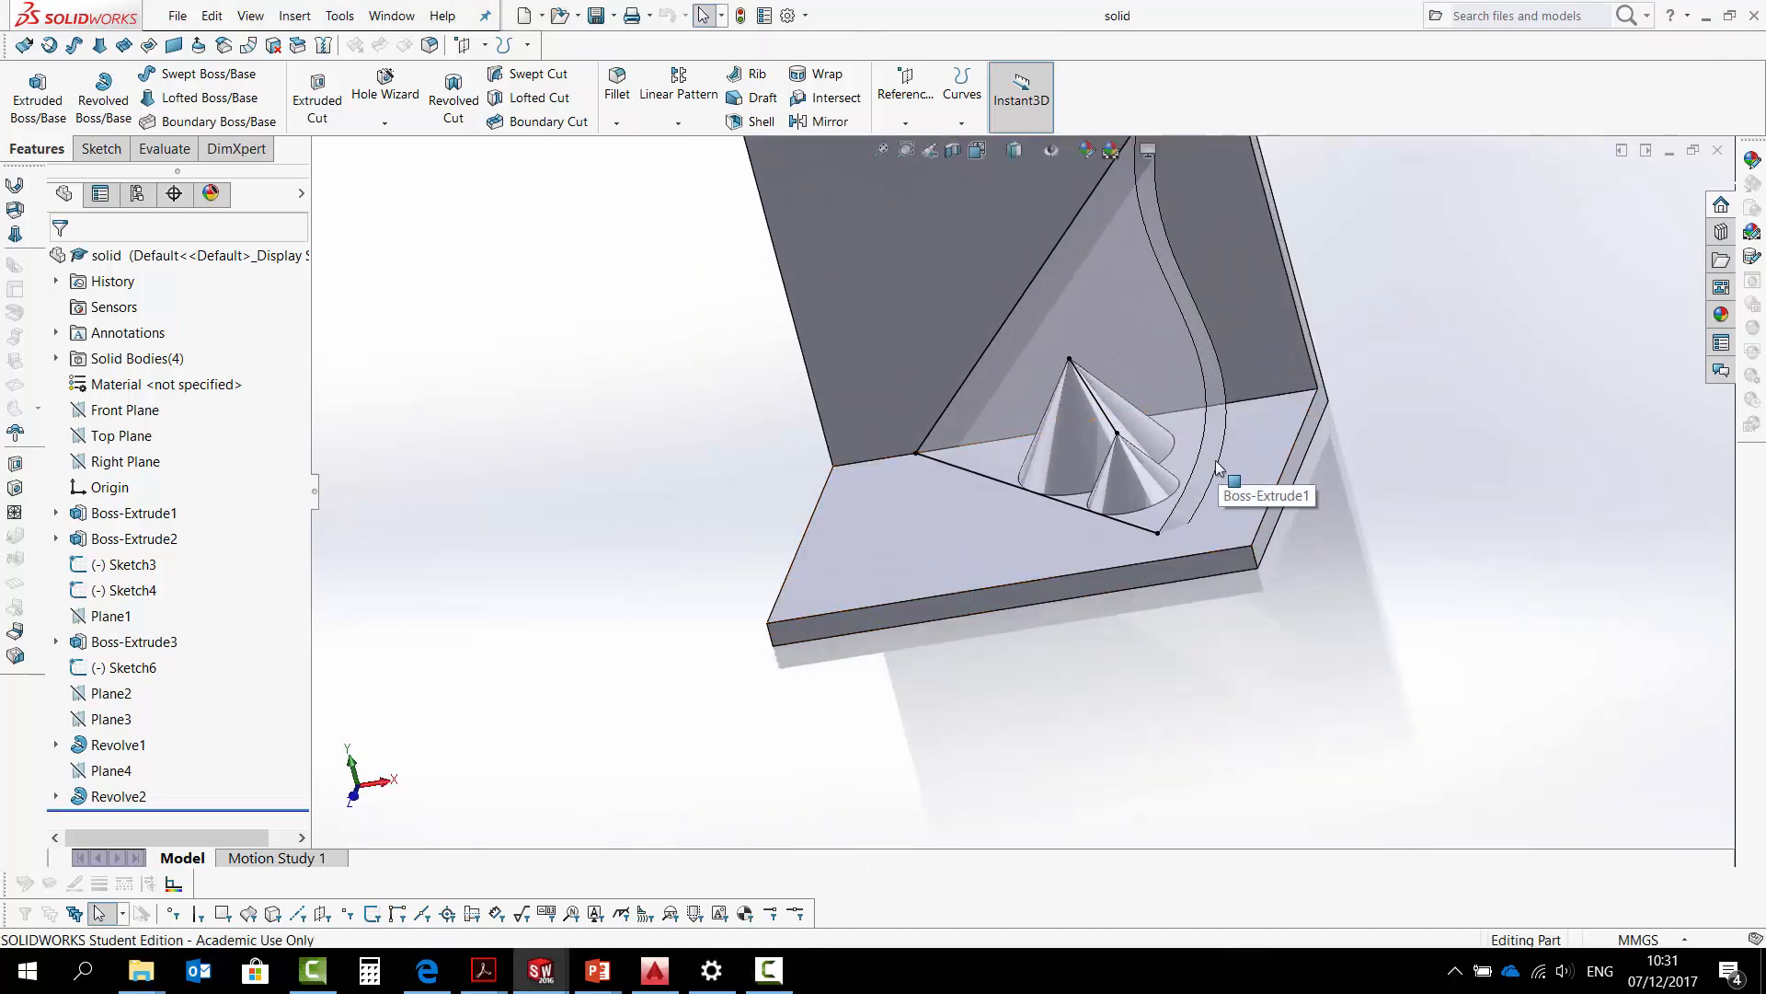
middle_drag(1180, 537, 1076, 583)
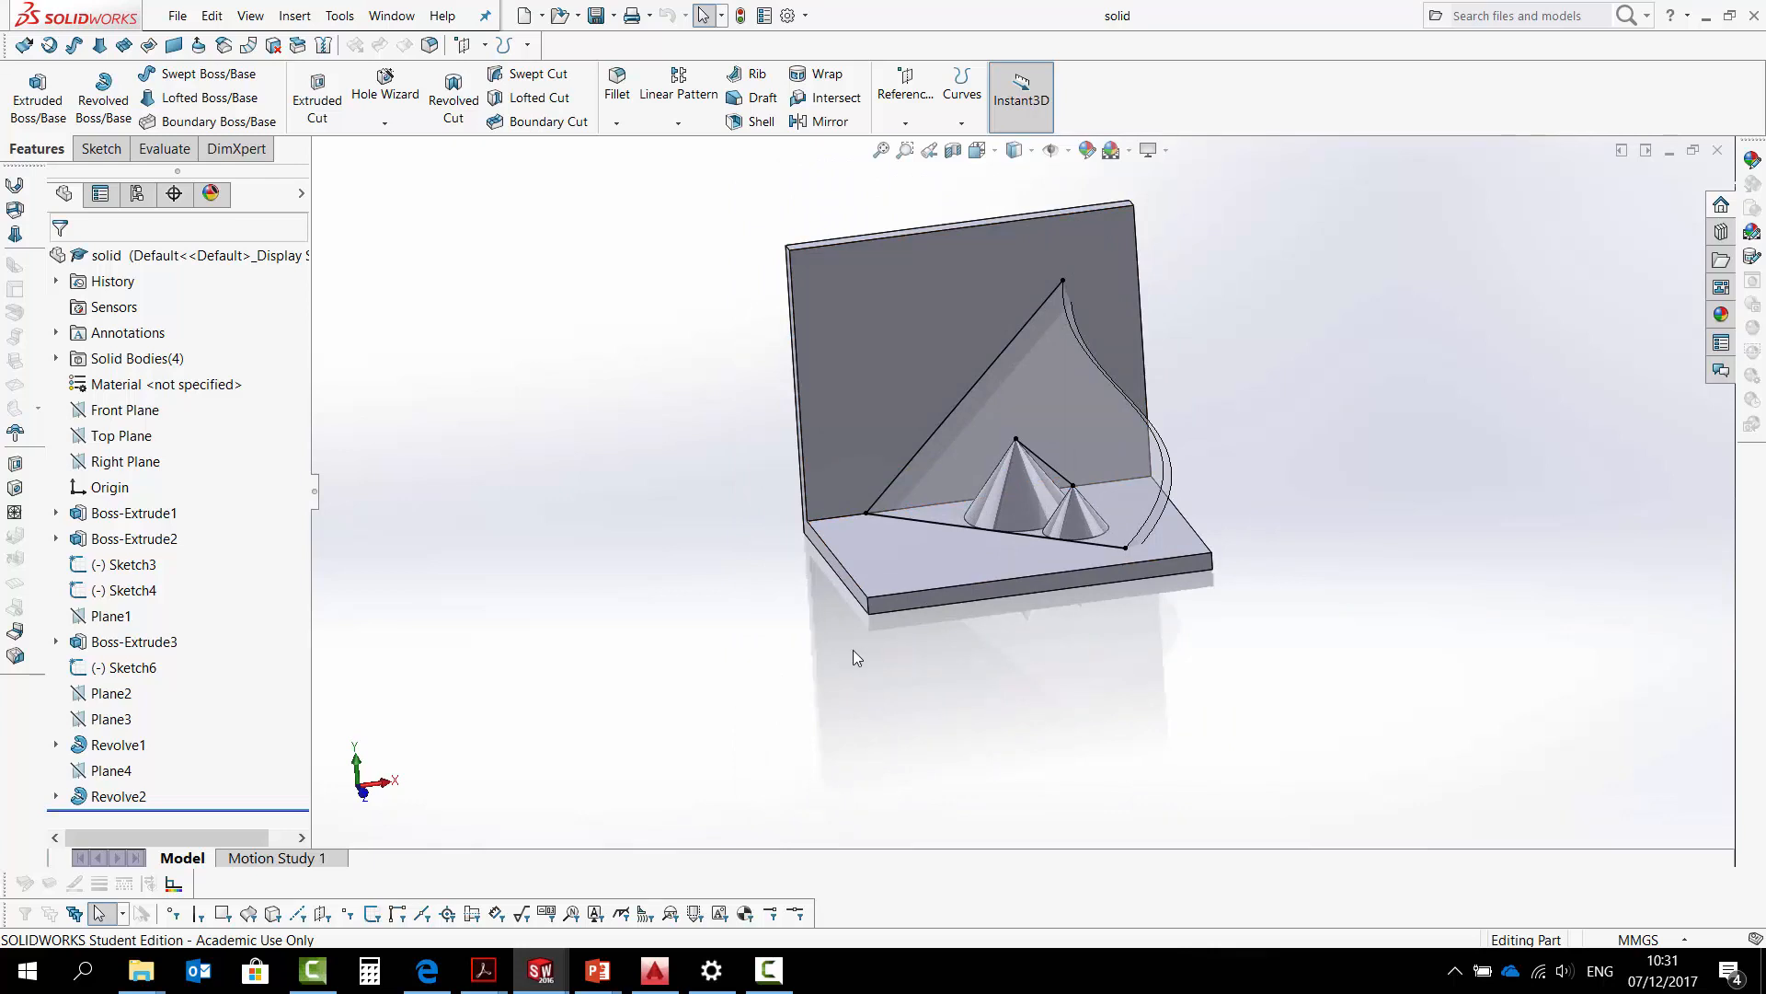
key(space)
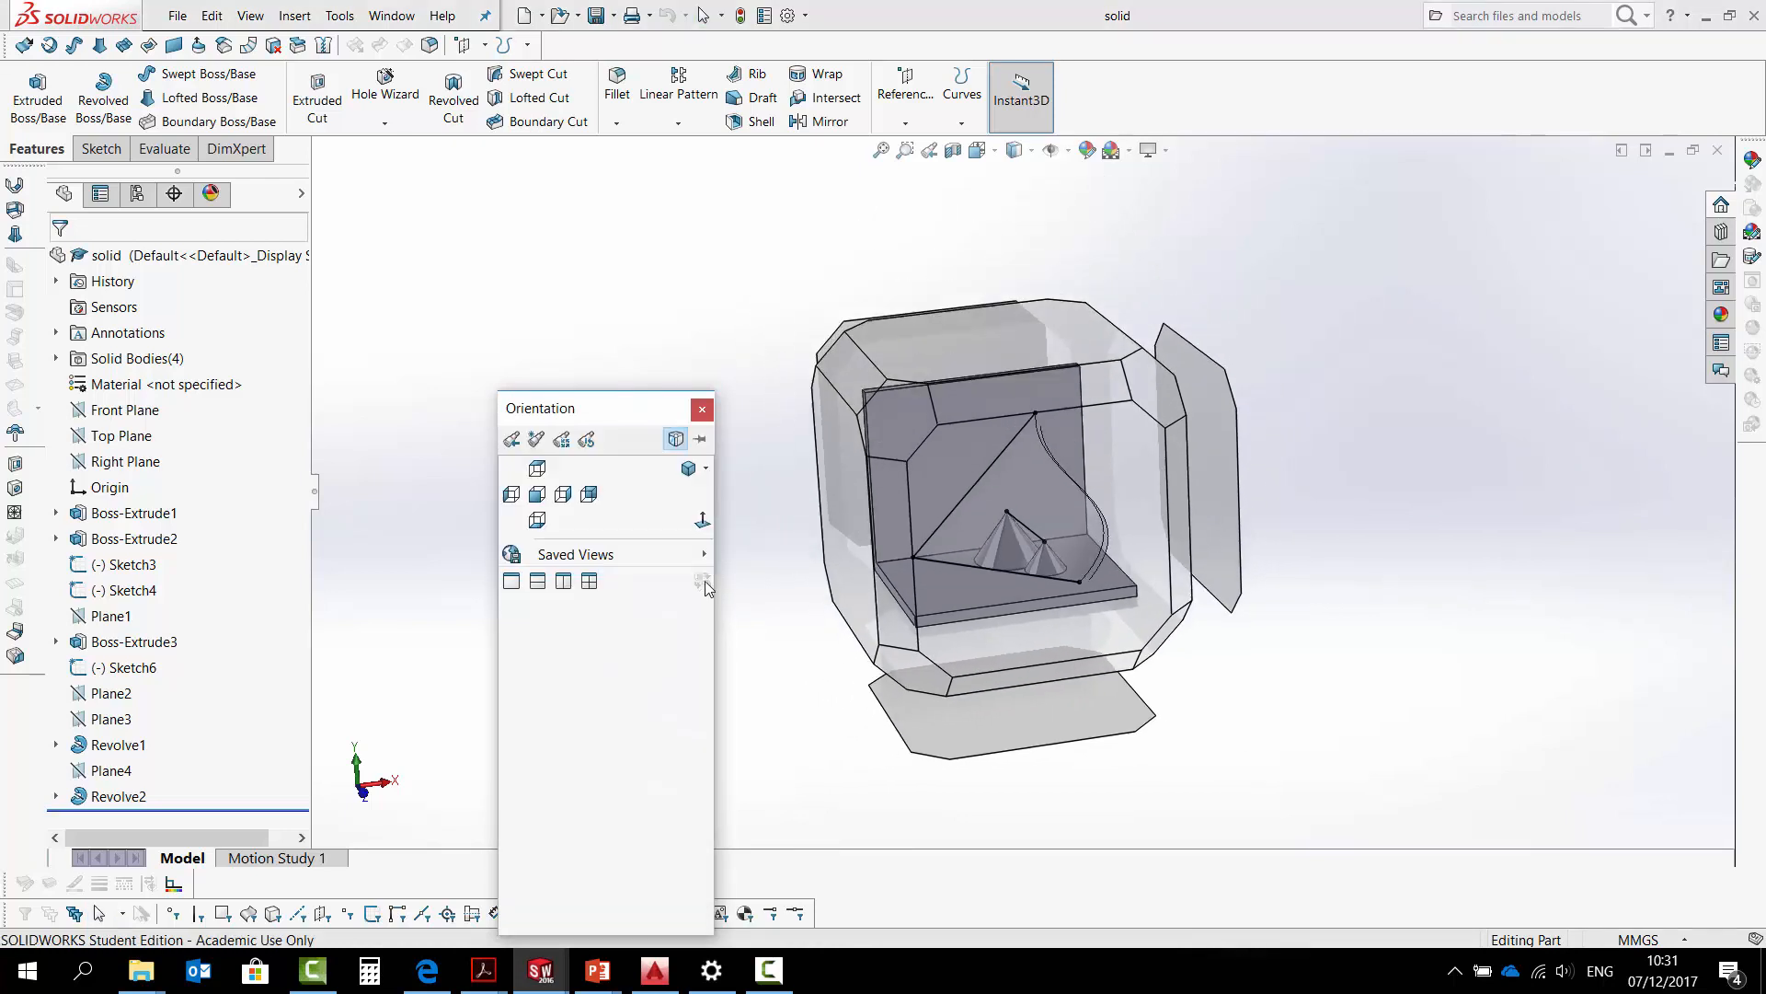
click(796, 740)
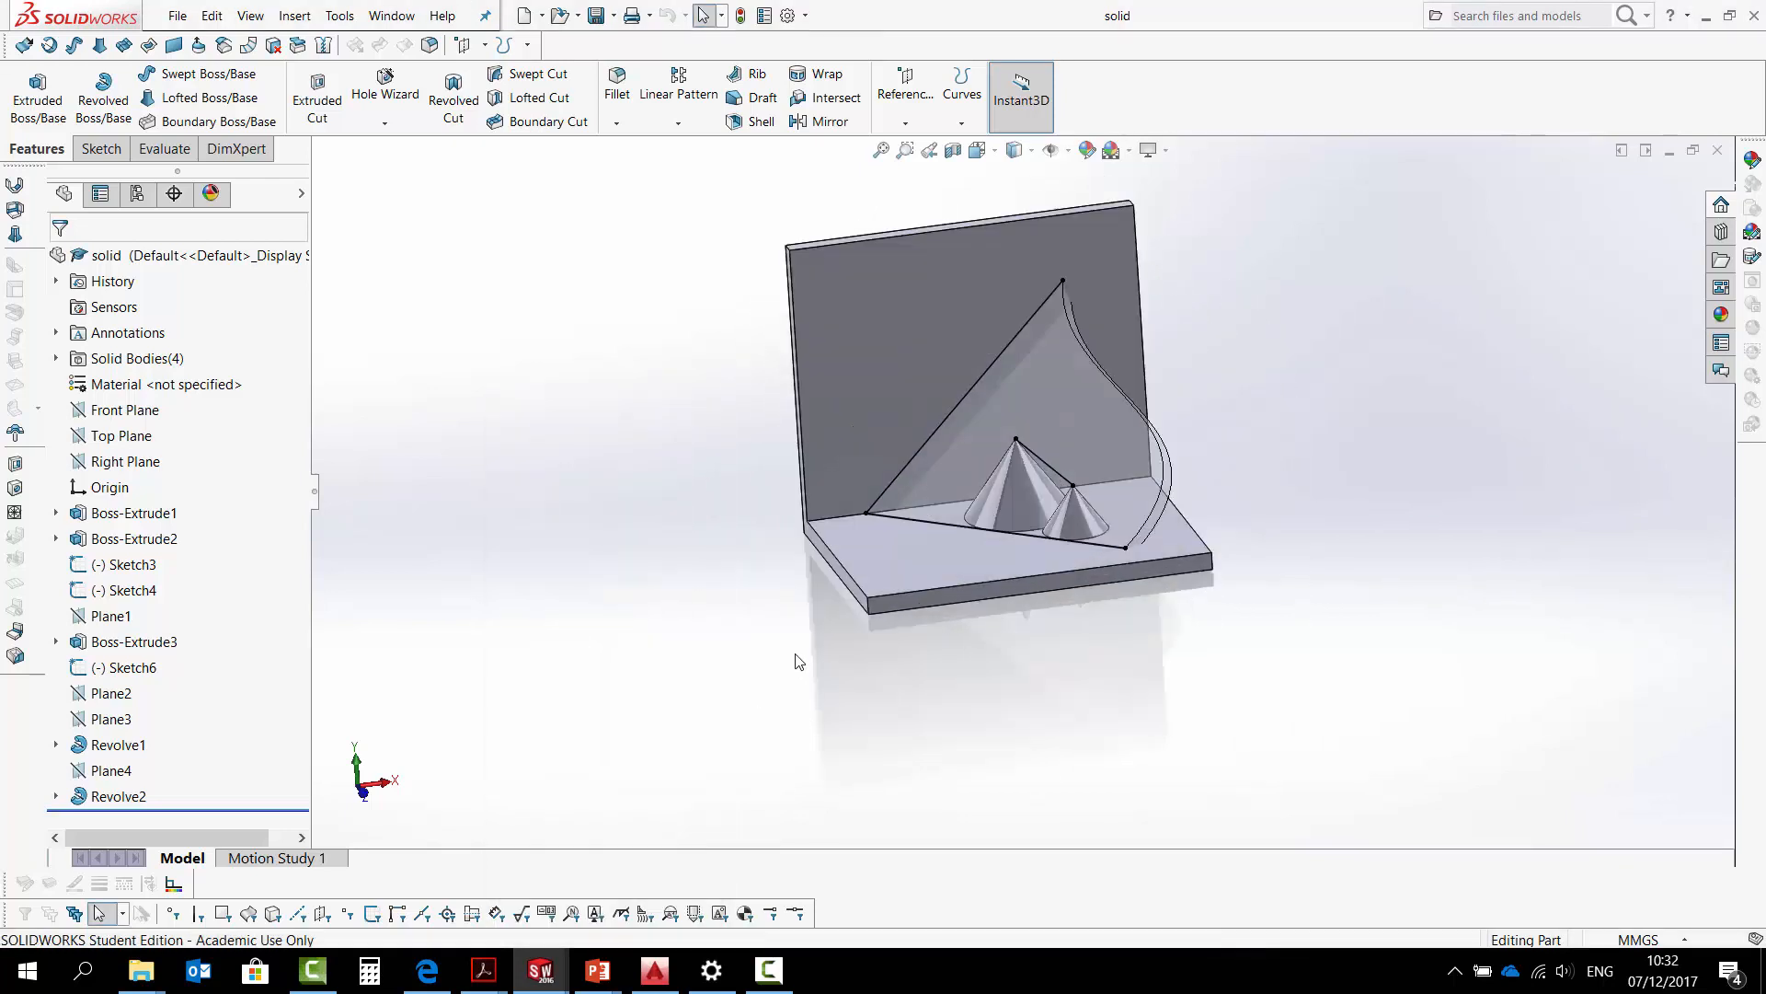
Orient the model from isometric to the top-front-left corner view, and rotate it slightly about the back plate's vertical edge.
key(space)
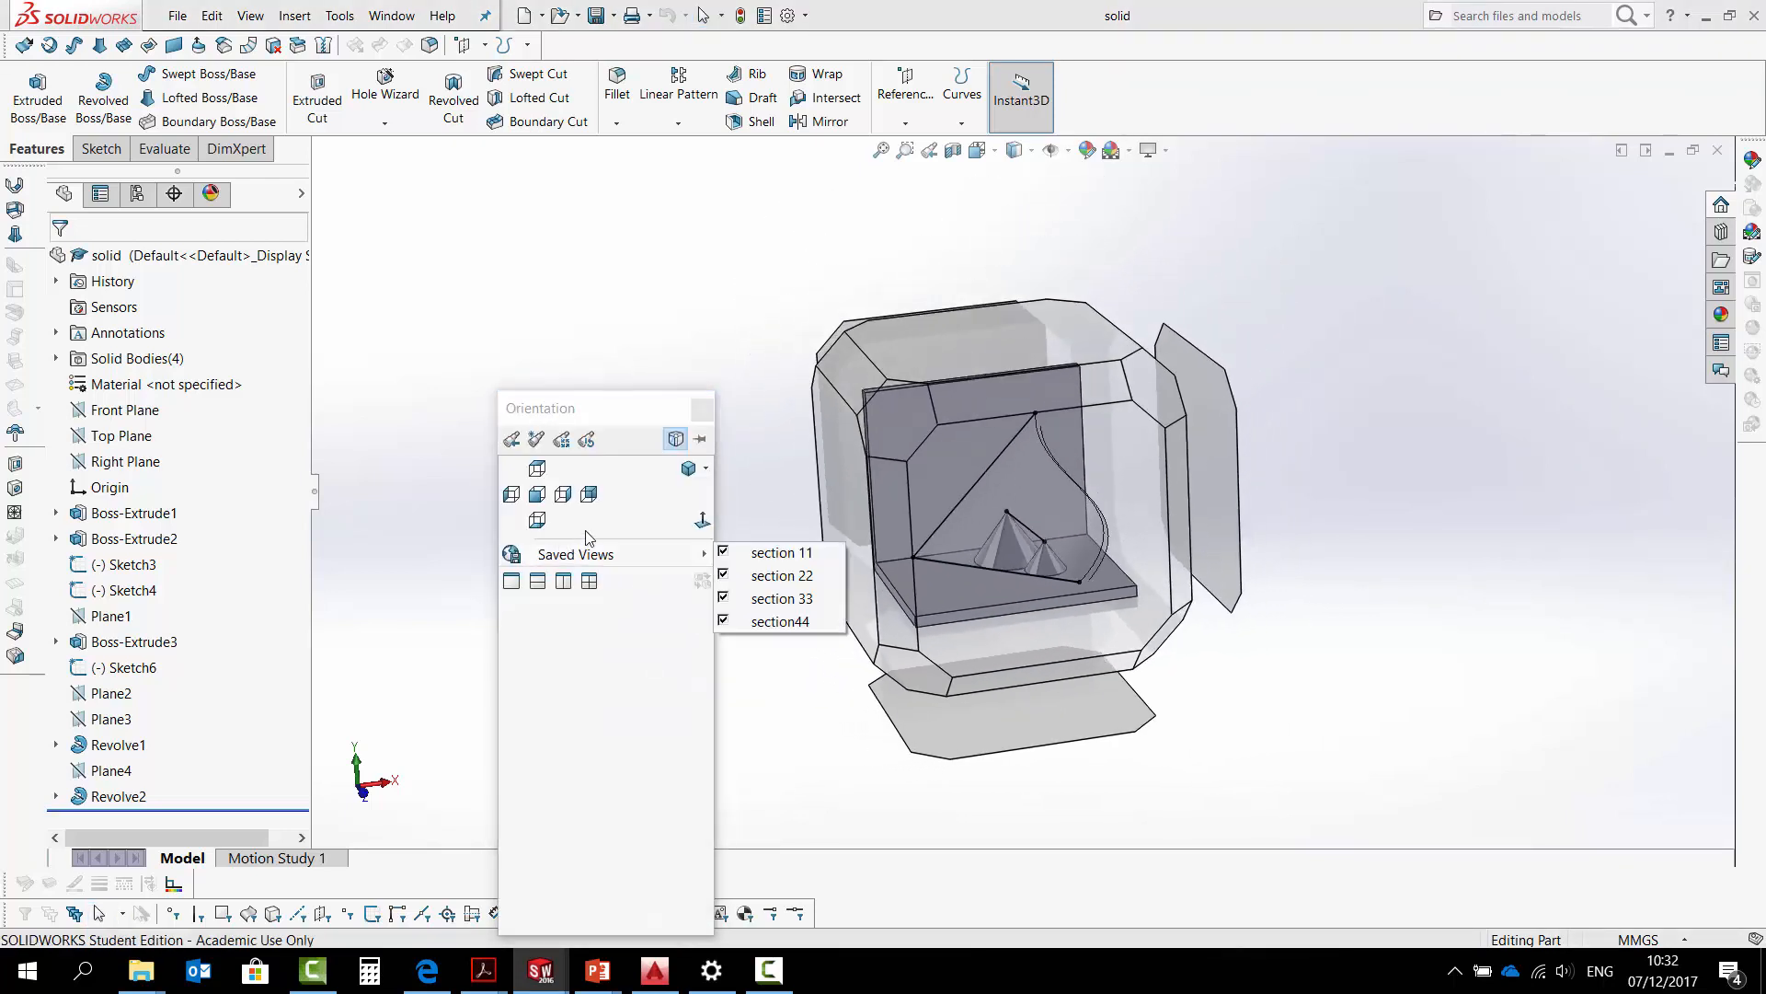
click(705, 467)
click(768, 471)
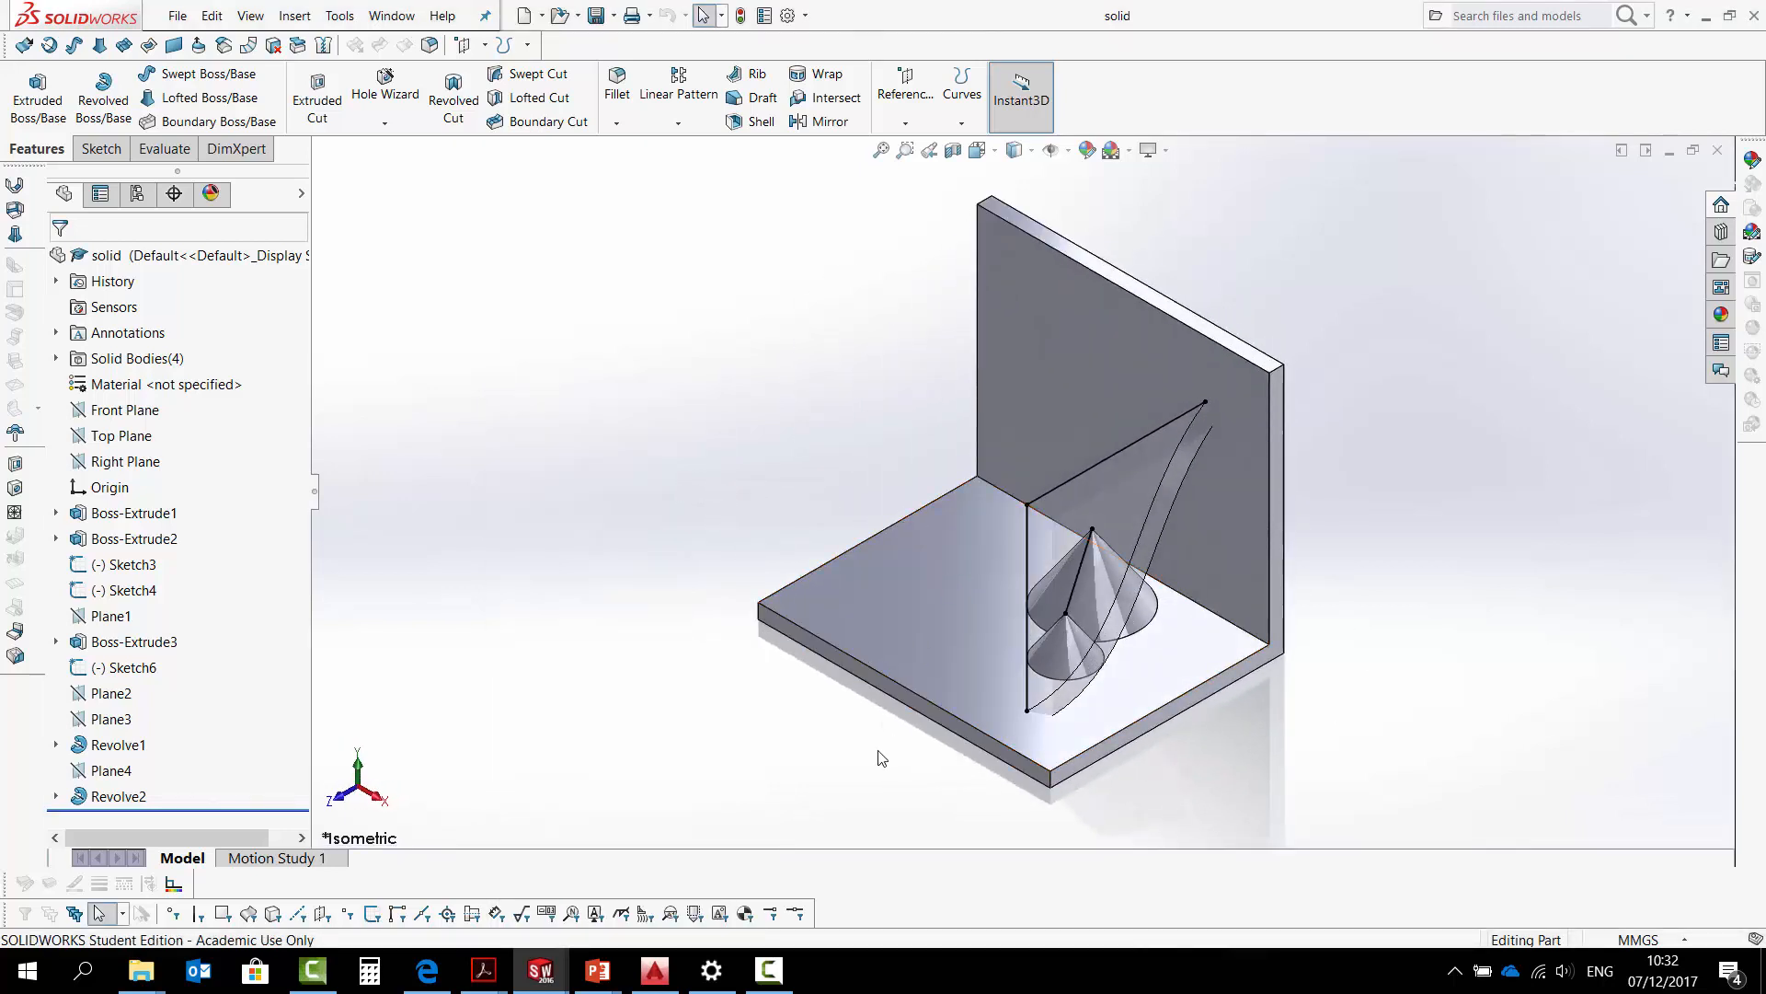
key(space)
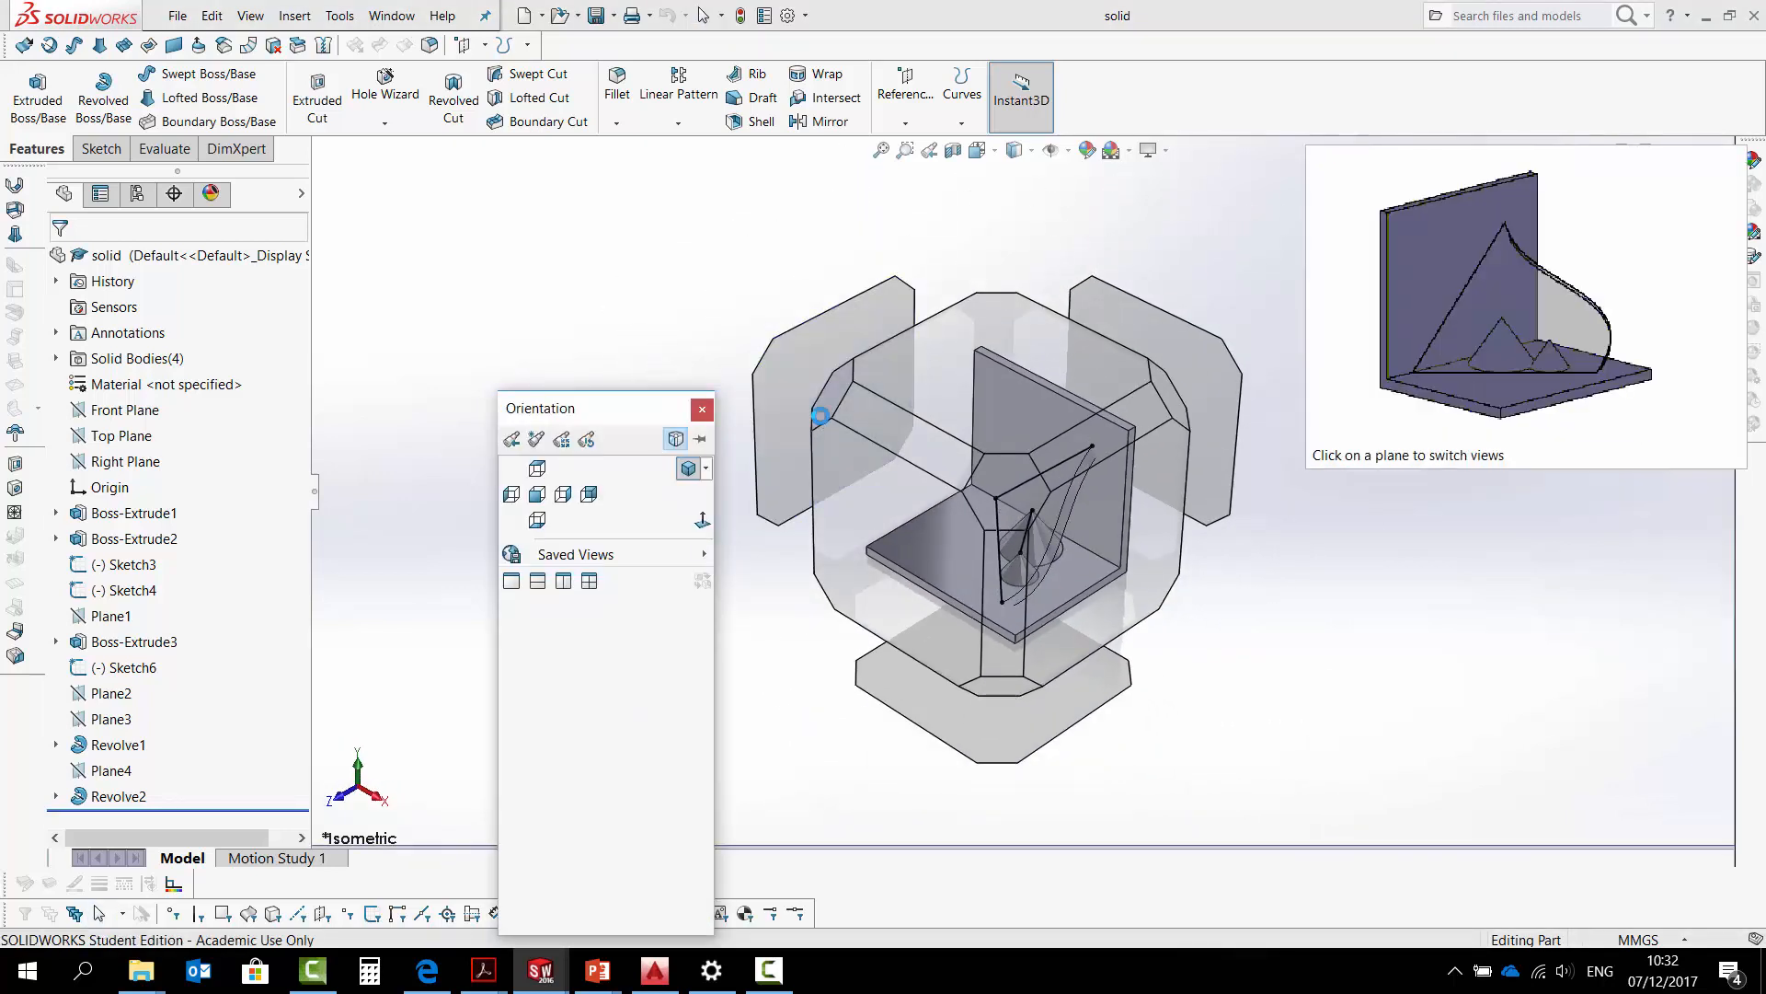
click(829, 407)
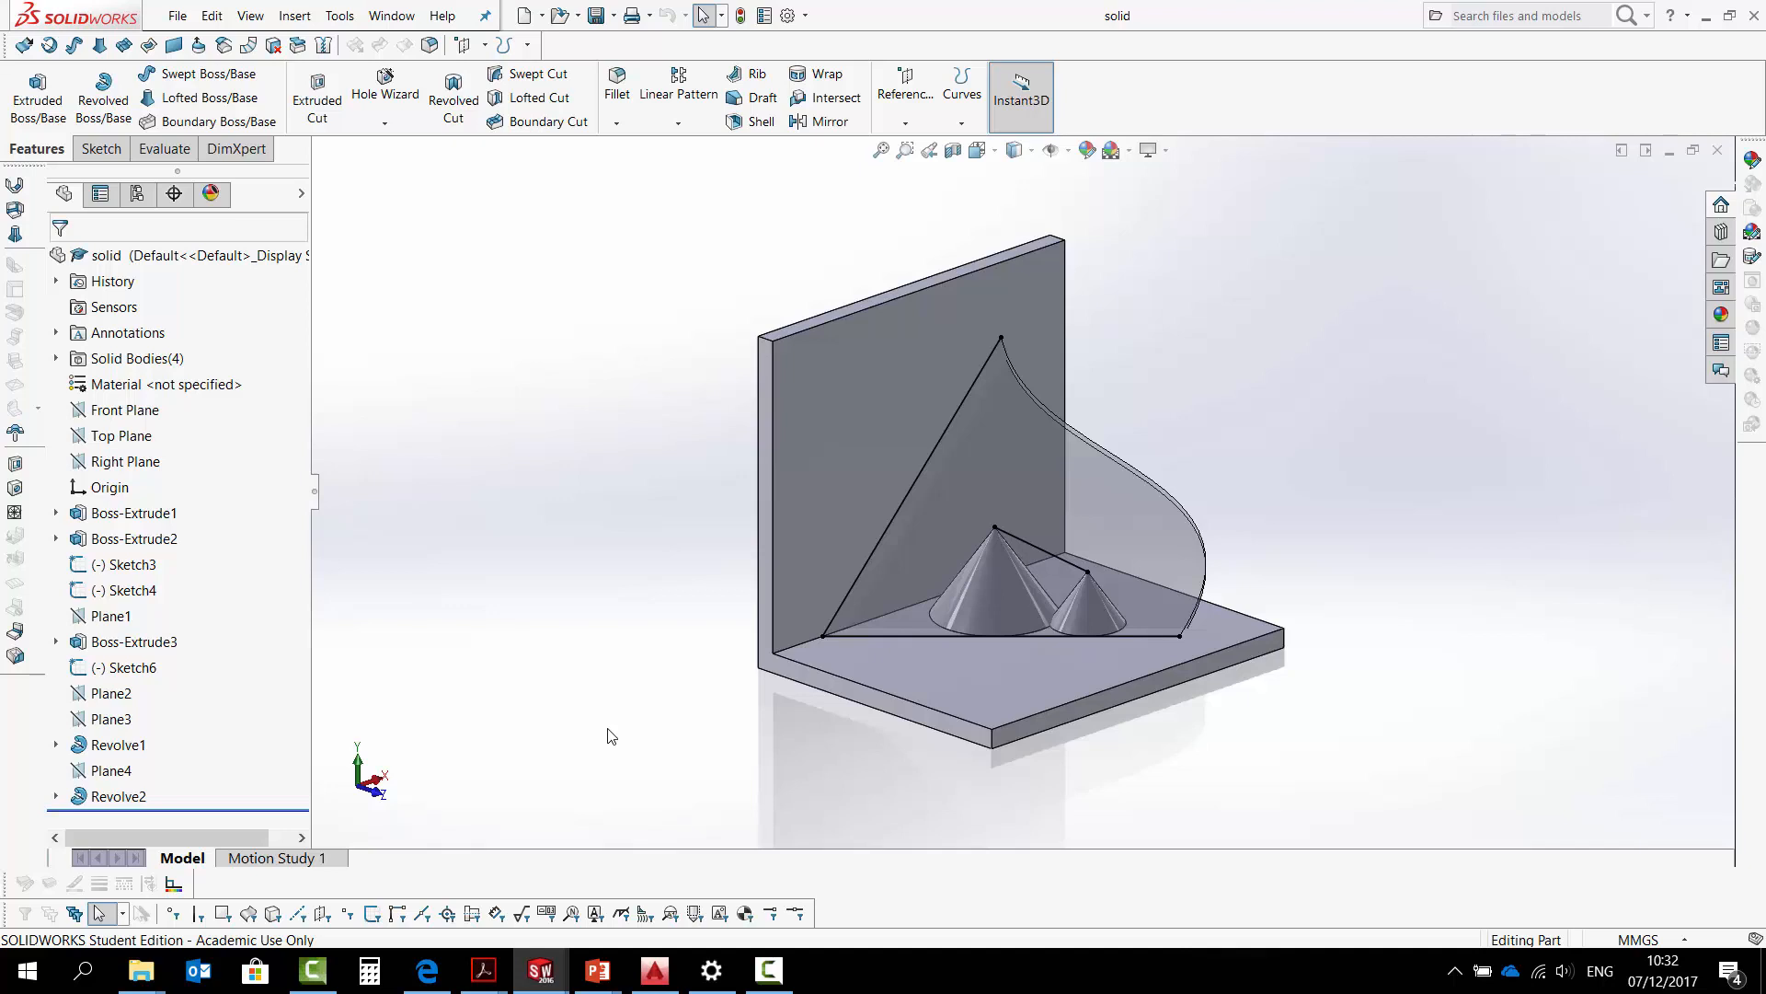
middle_click(772, 486)
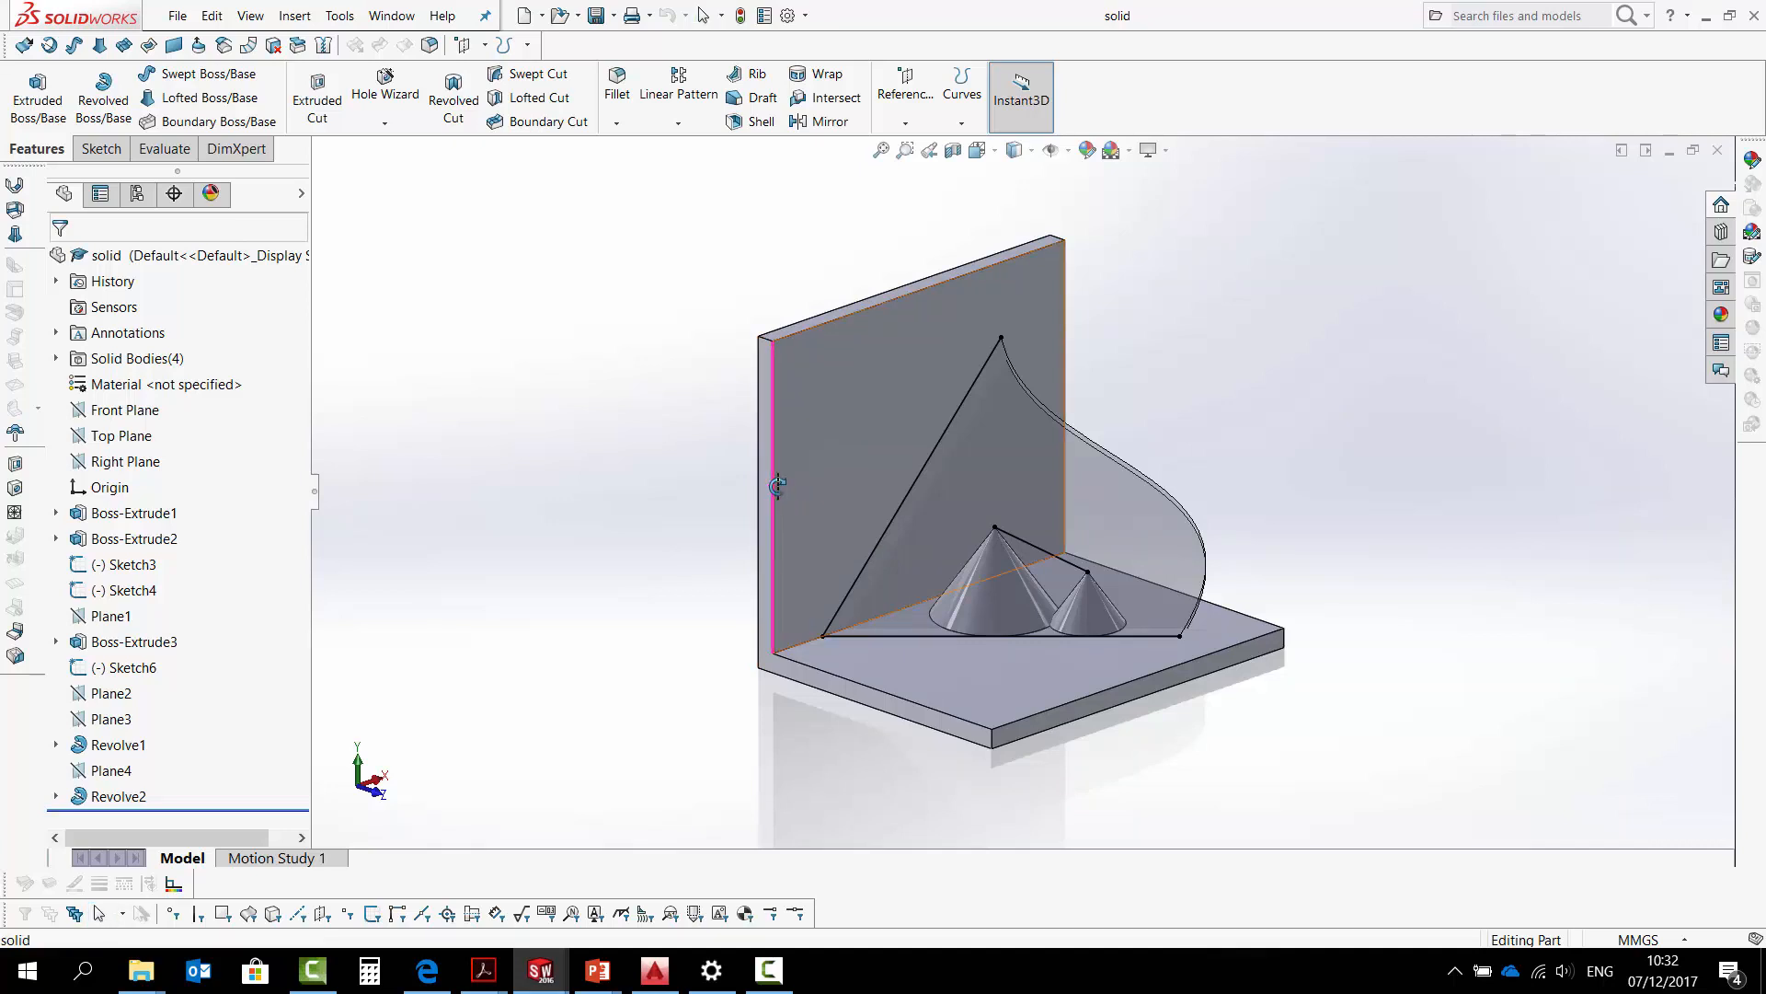
middle_drag(722, 509, 678, 512)
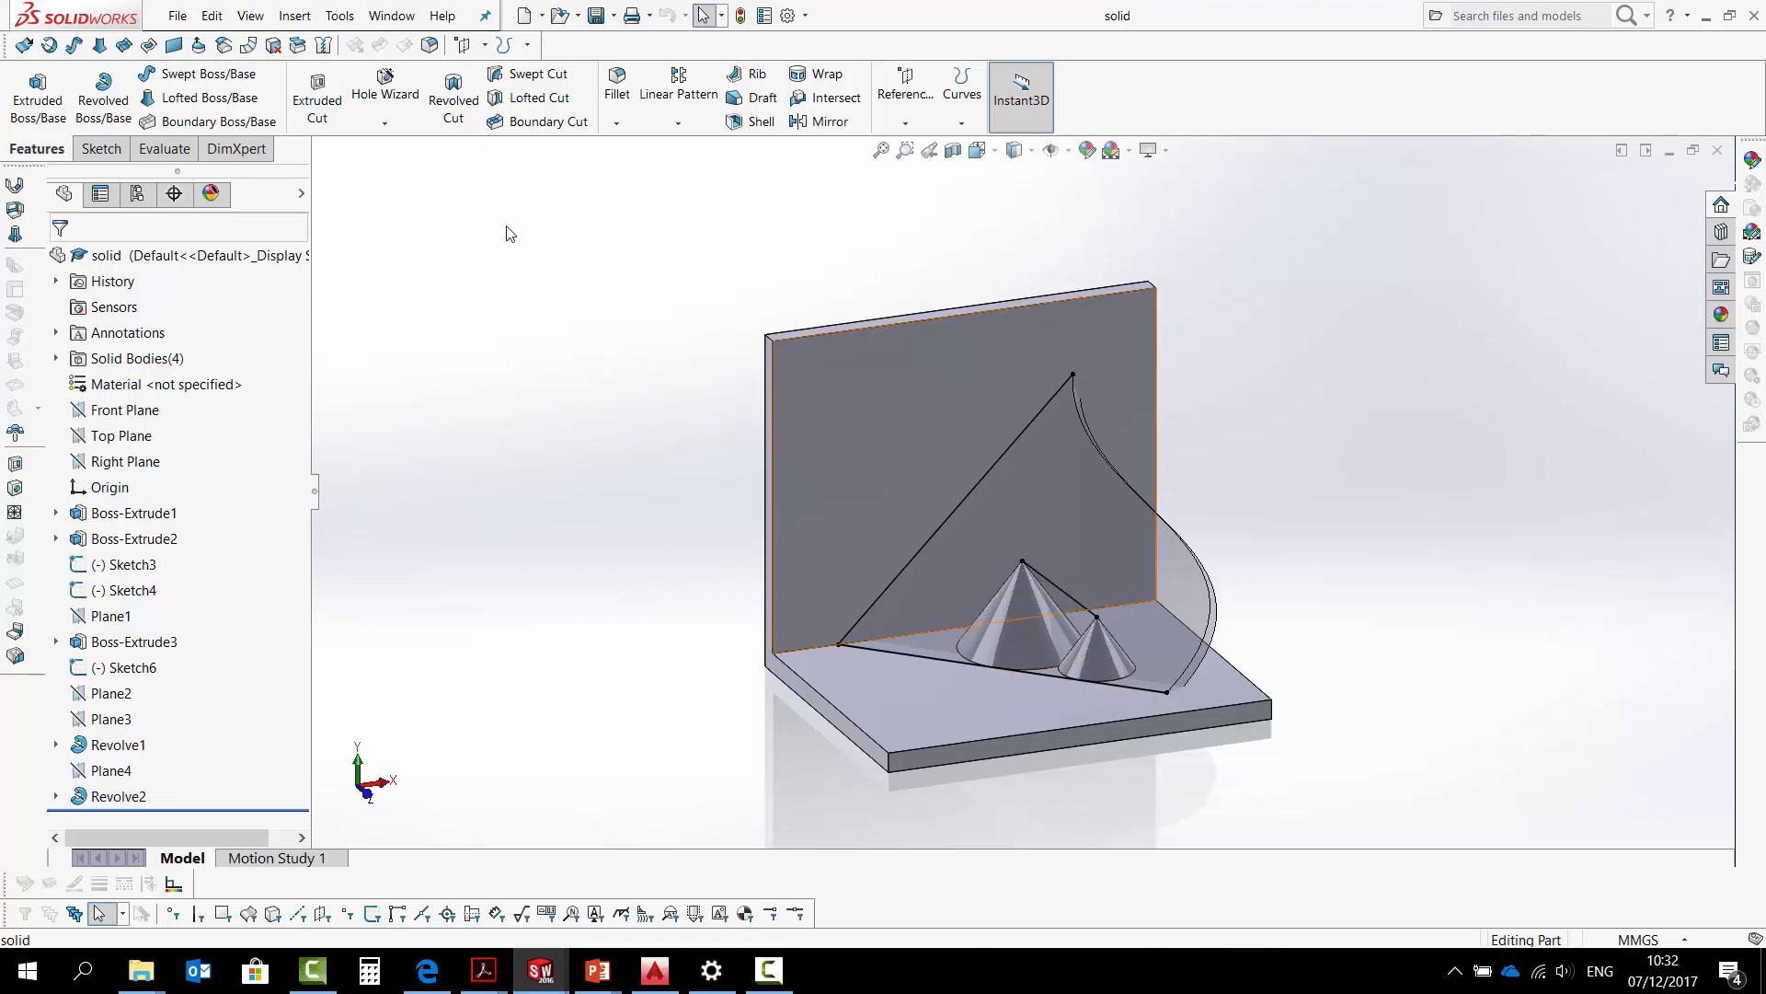
Make a drawing from the part using the Drawing template and the A3 (ISO) sheet format.
click(176, 16)
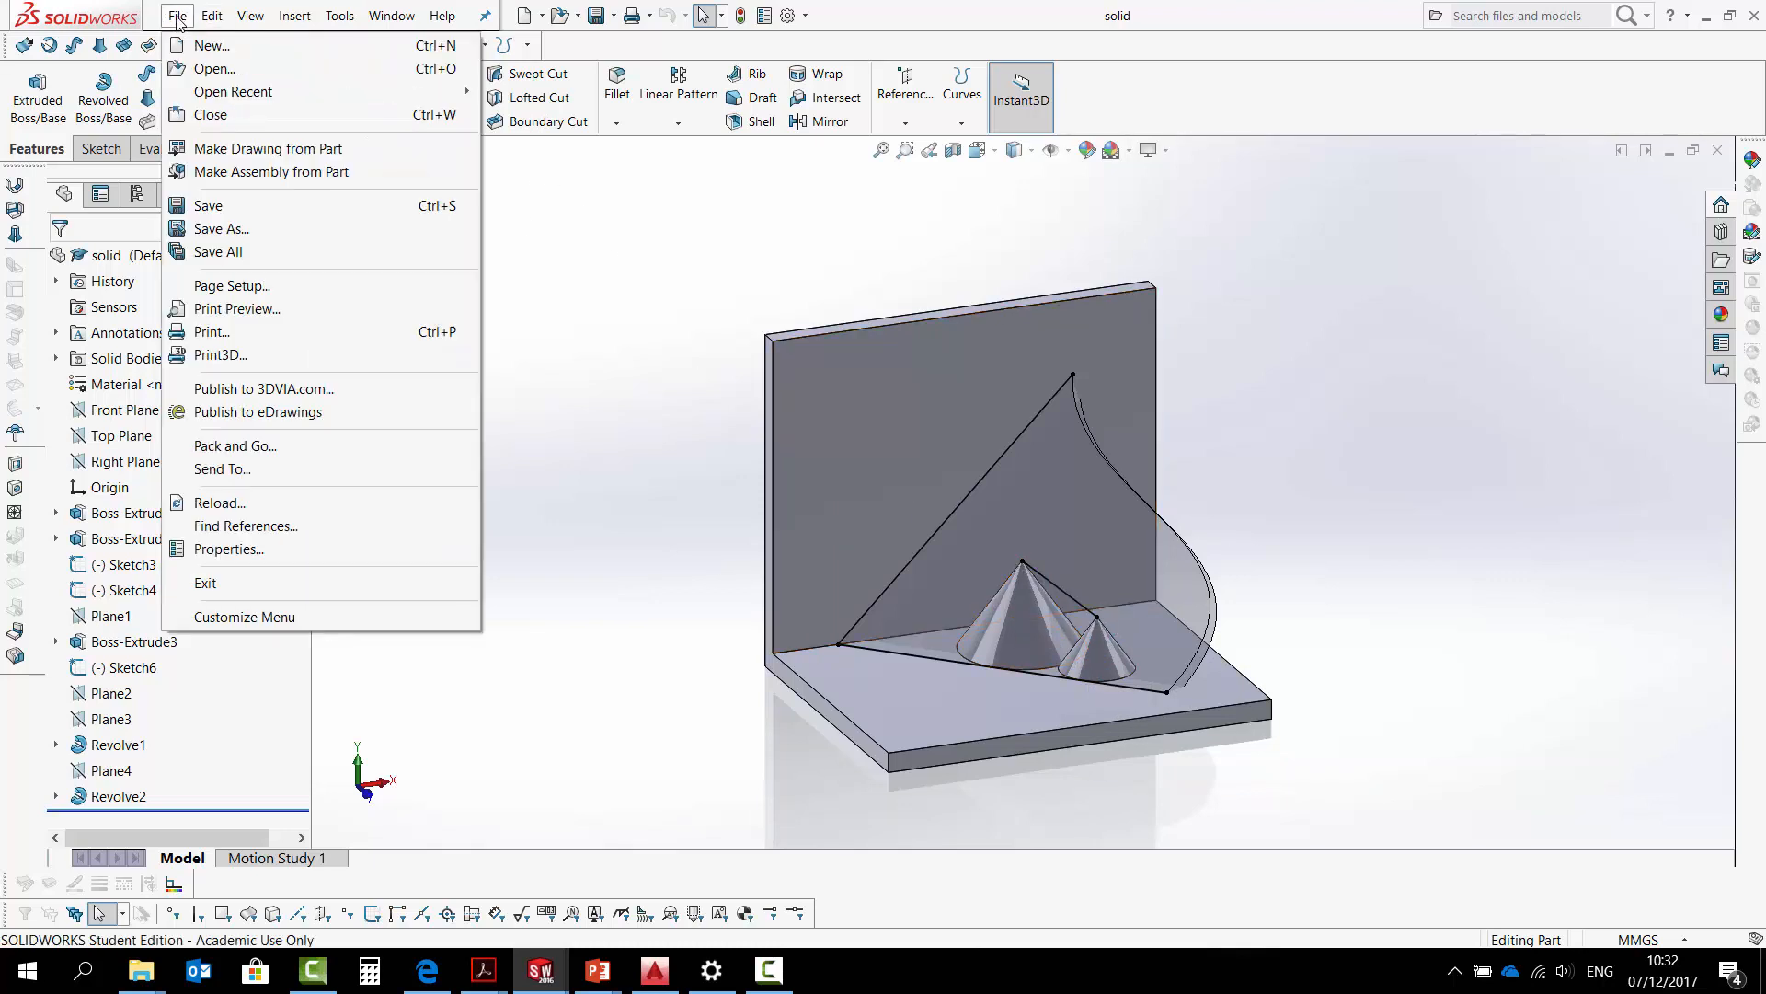
click(245, 152)
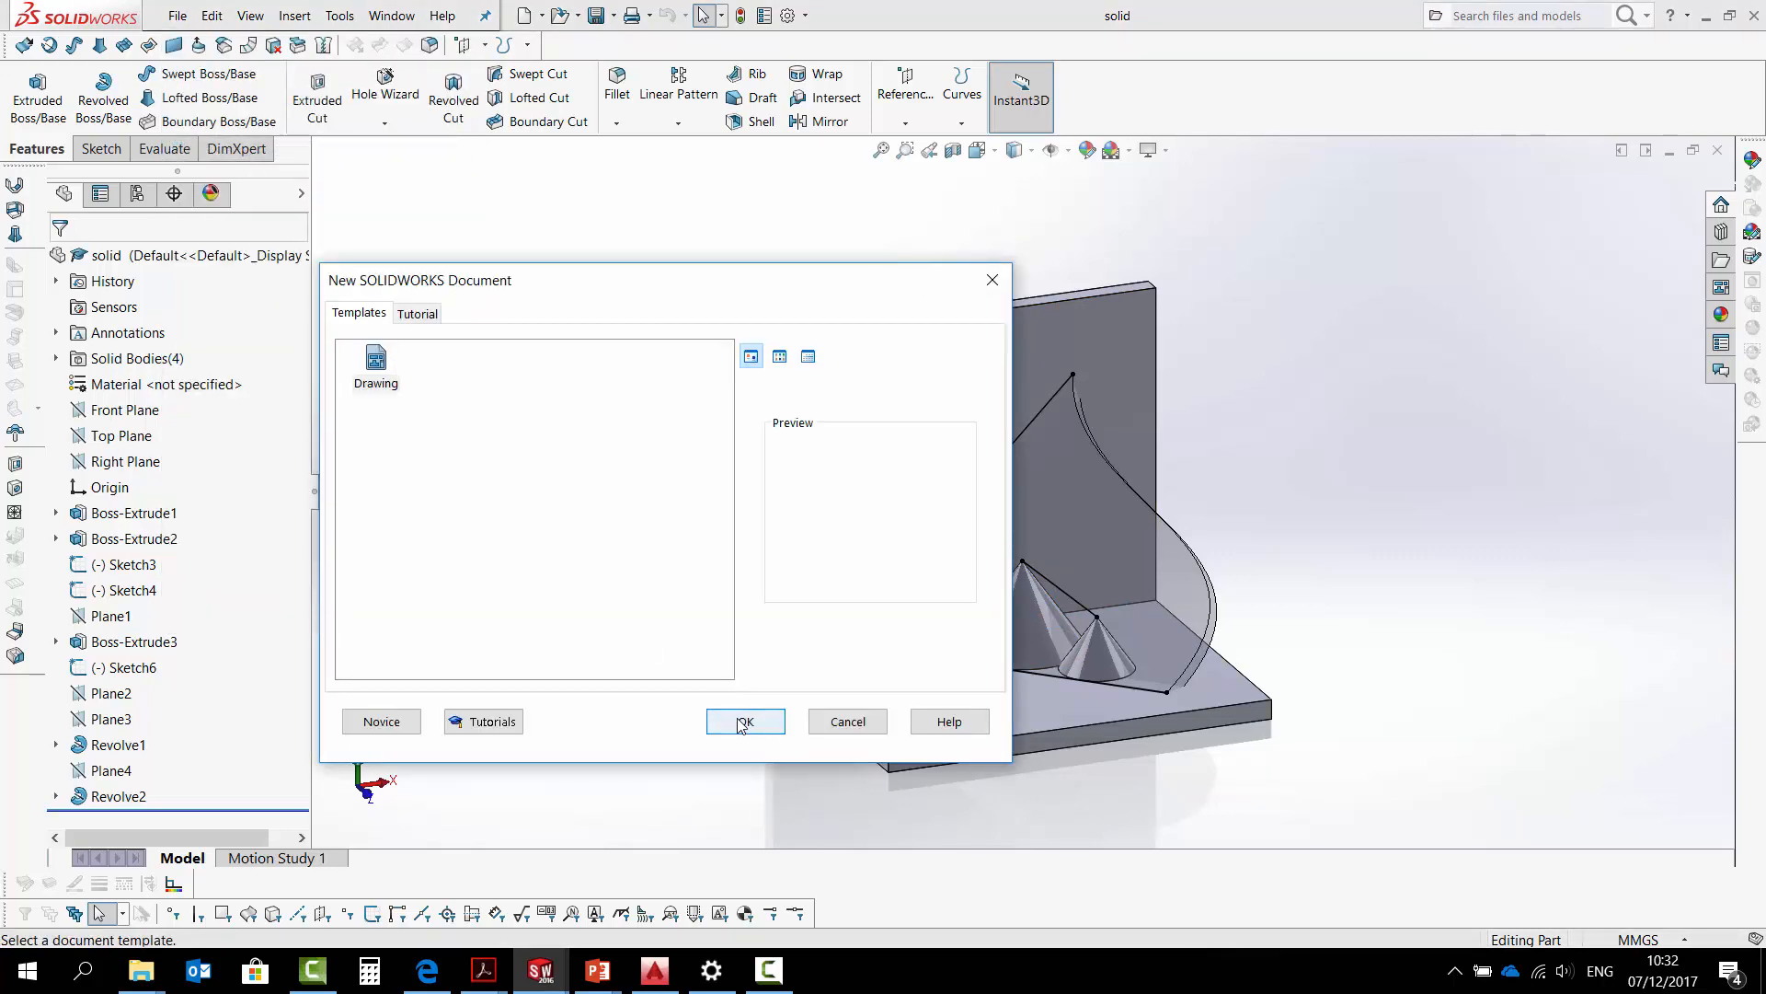
click(742, 723)
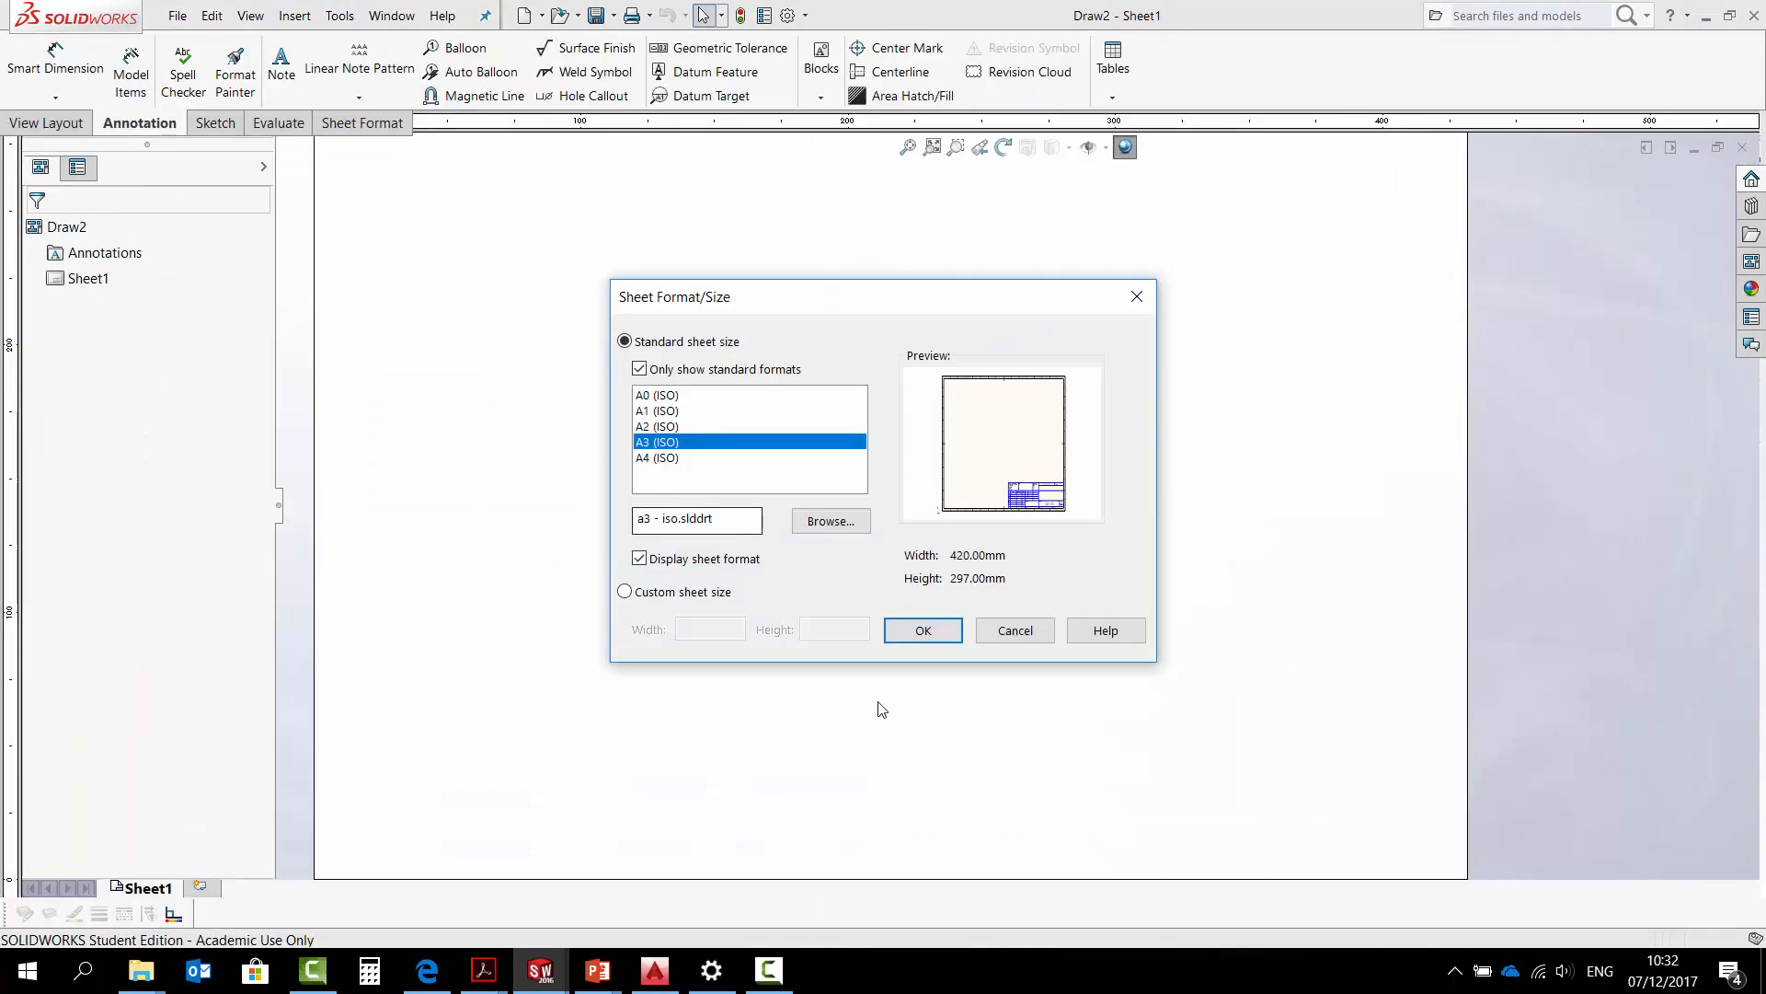
click(922, 631)
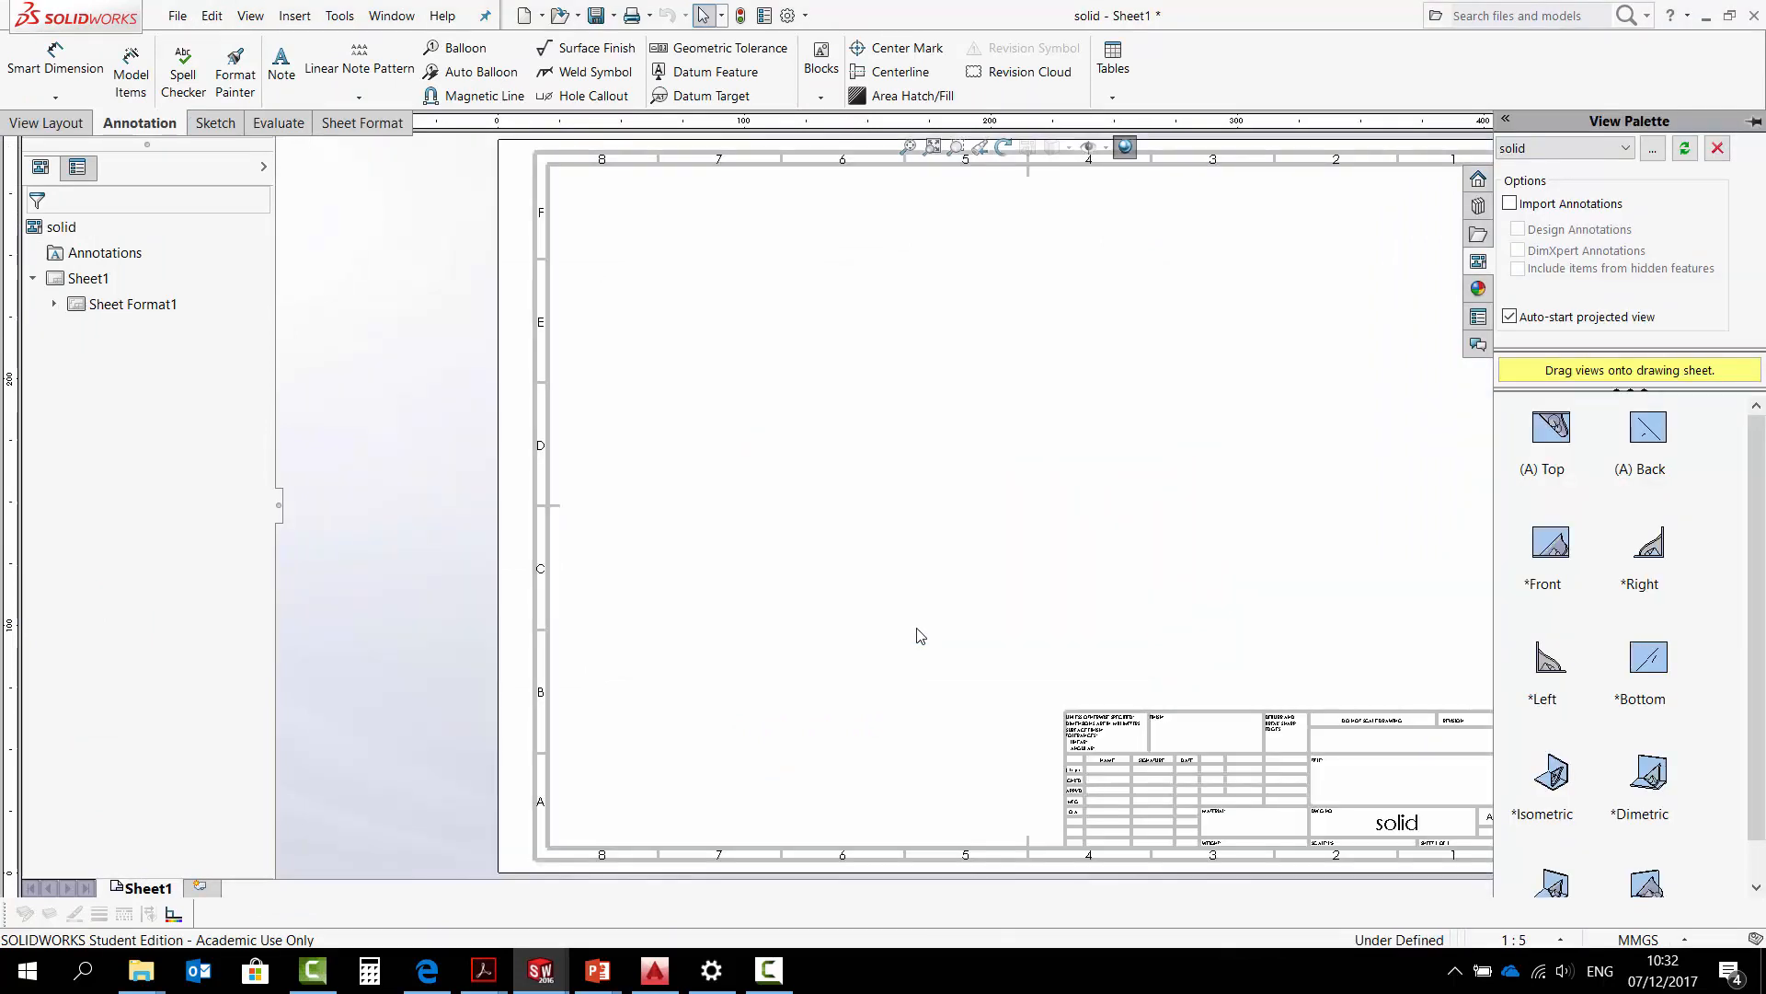
Place the *Current model view on the sheet at a custom 1:1 scale and reposition it inside the border.
scroll(1757, 661, down, 1)
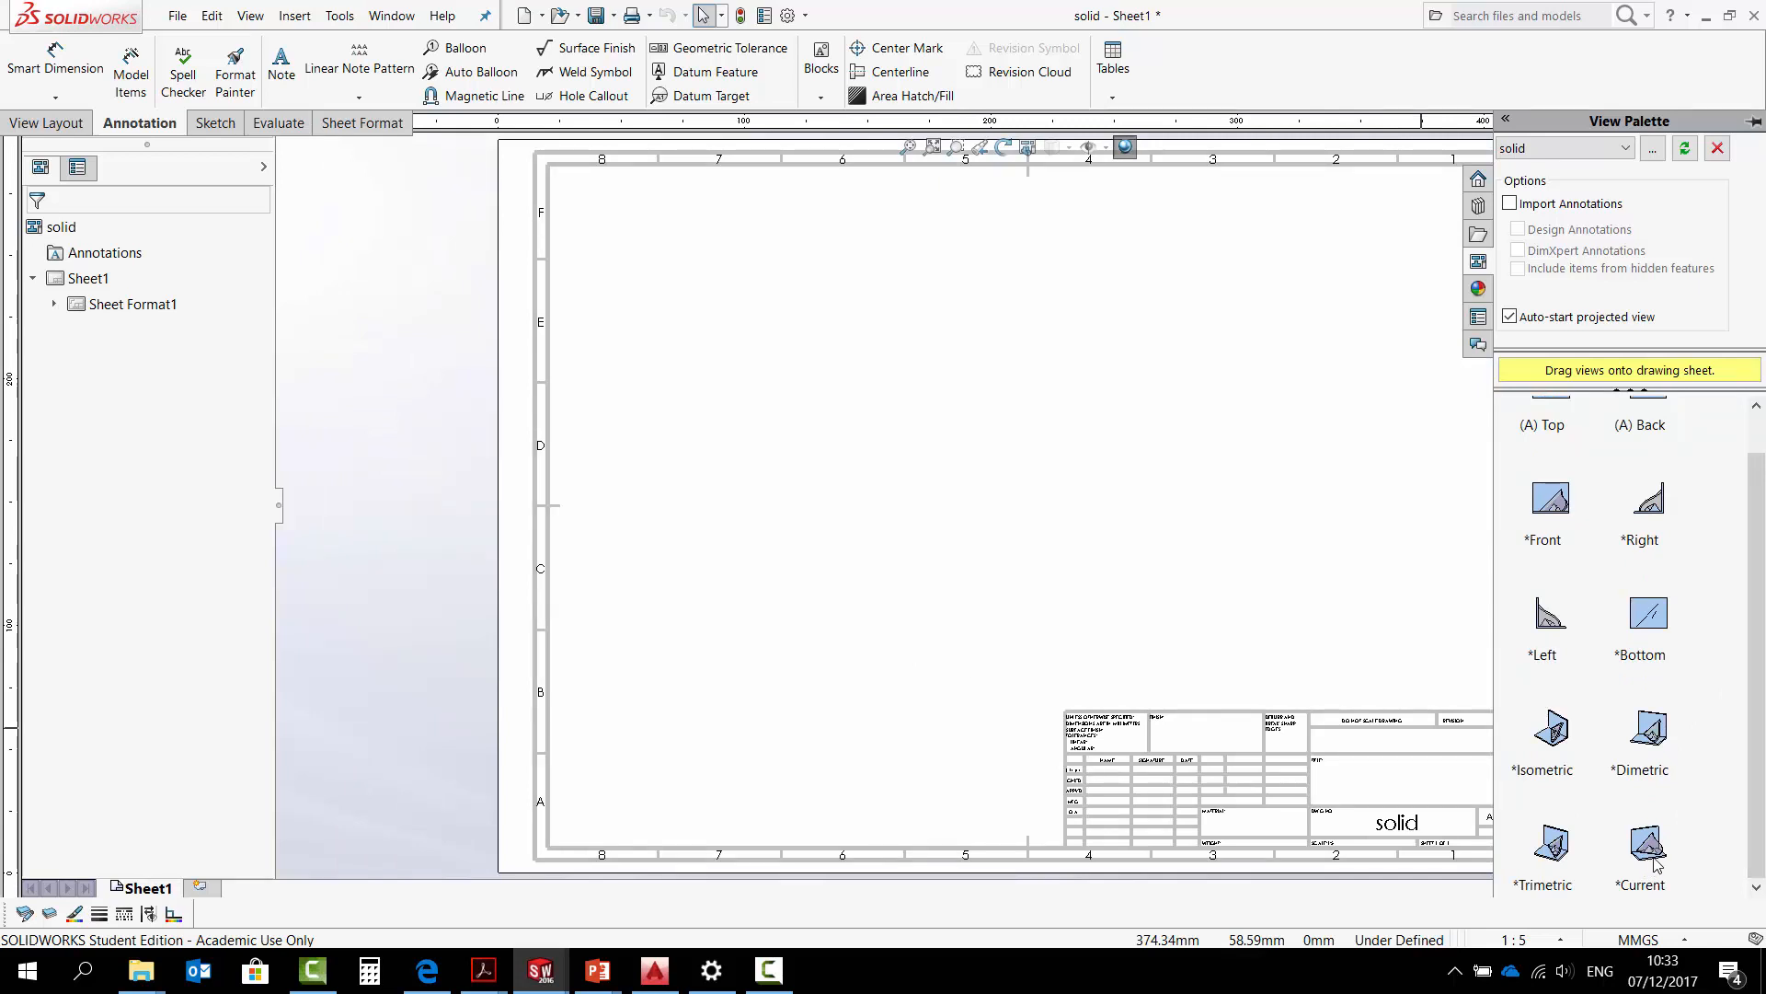
mouse_move(1656, 862)
mouse_down()
mouse_move(914, 408)
mouse_move(842, 409)
mouse_up()
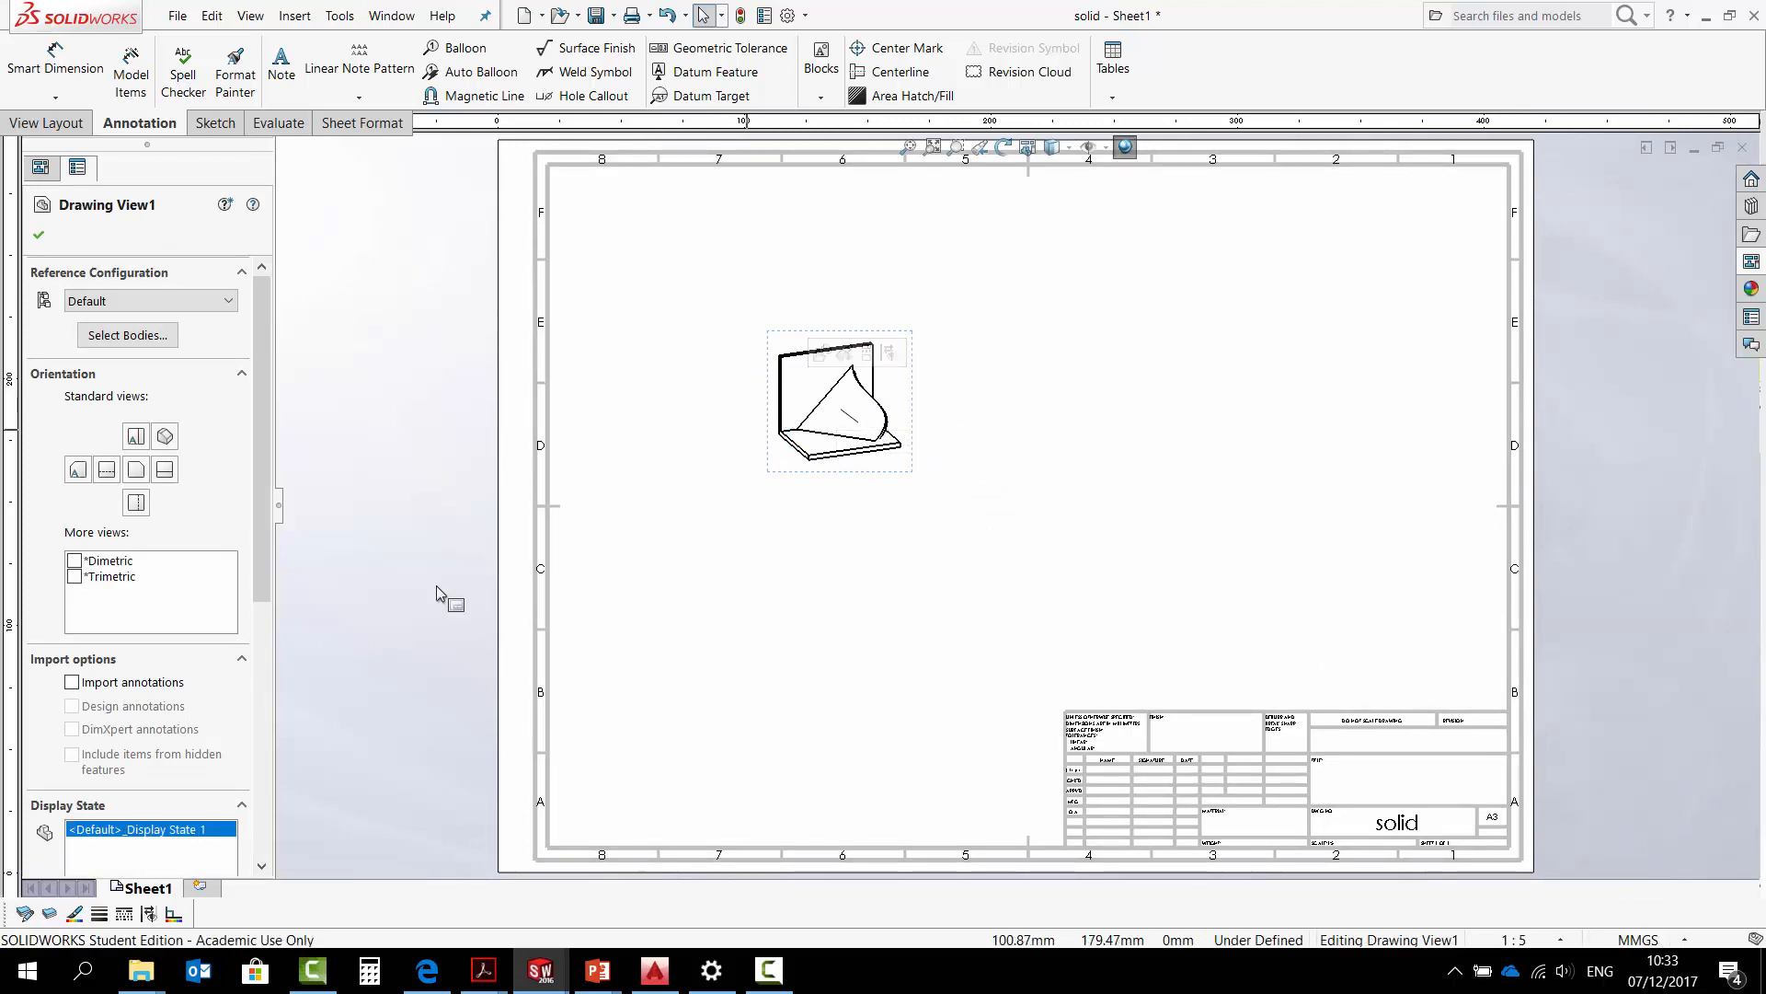
scroll(153, 808, down, 3)
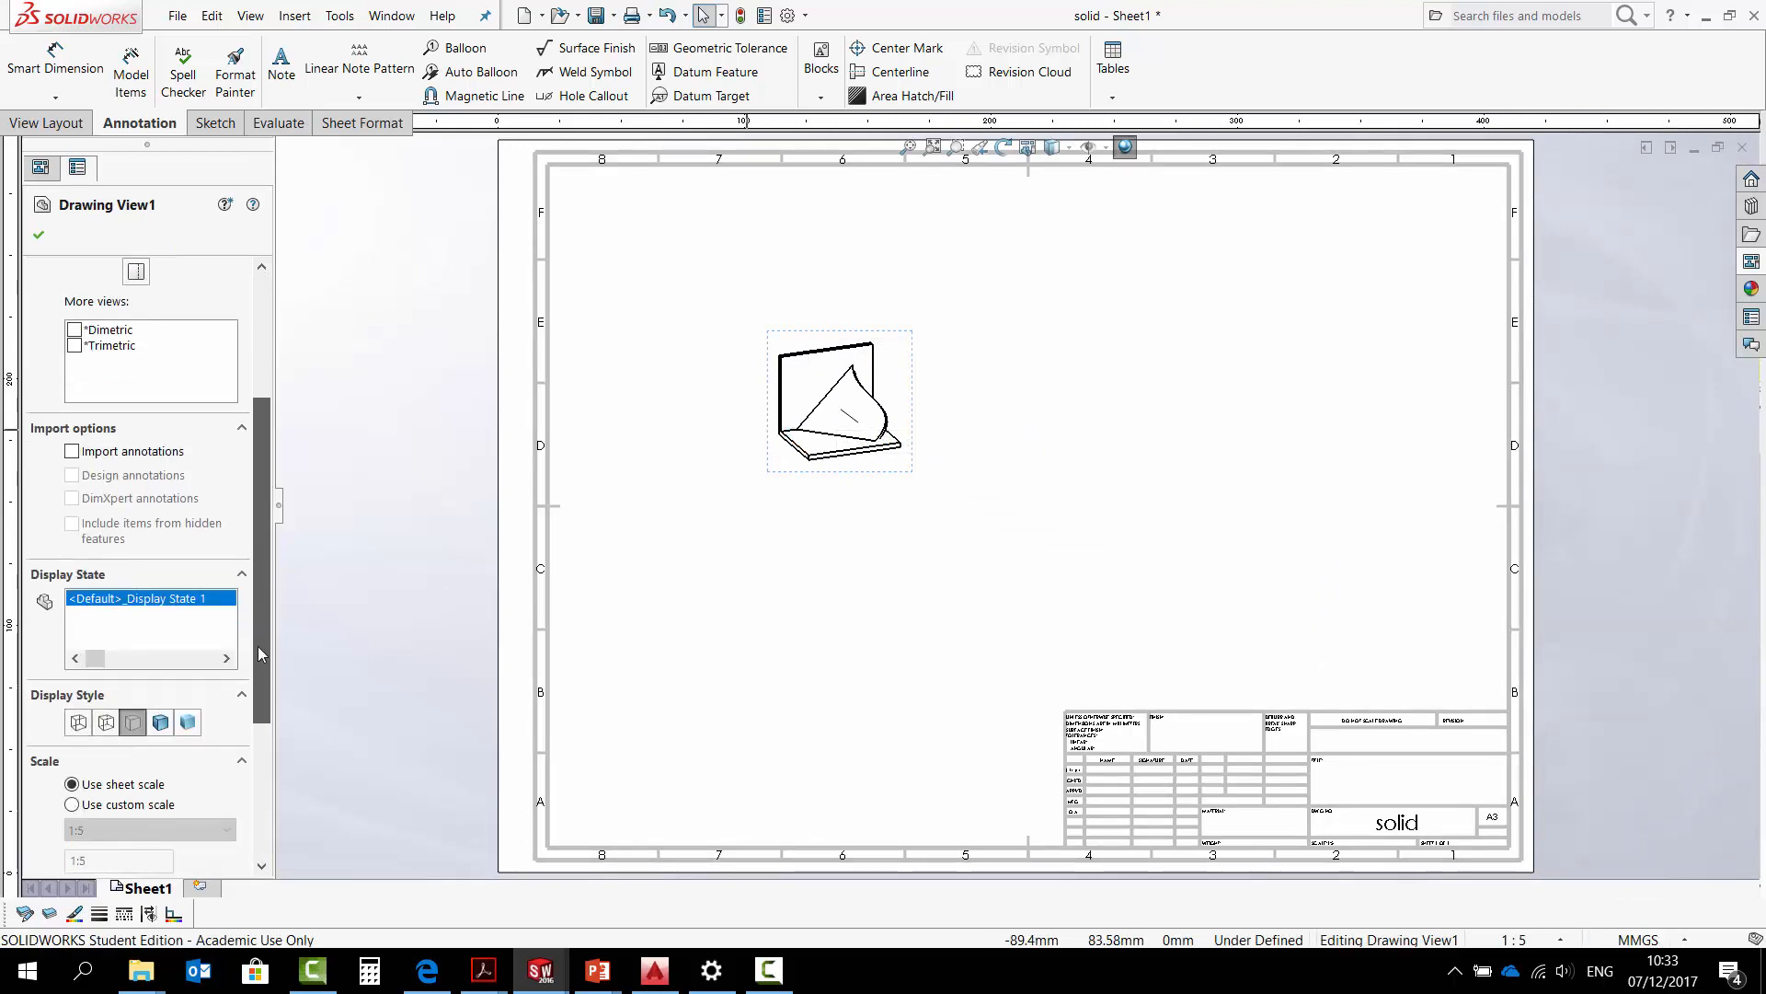
click(150, 802)
click(129, 826)
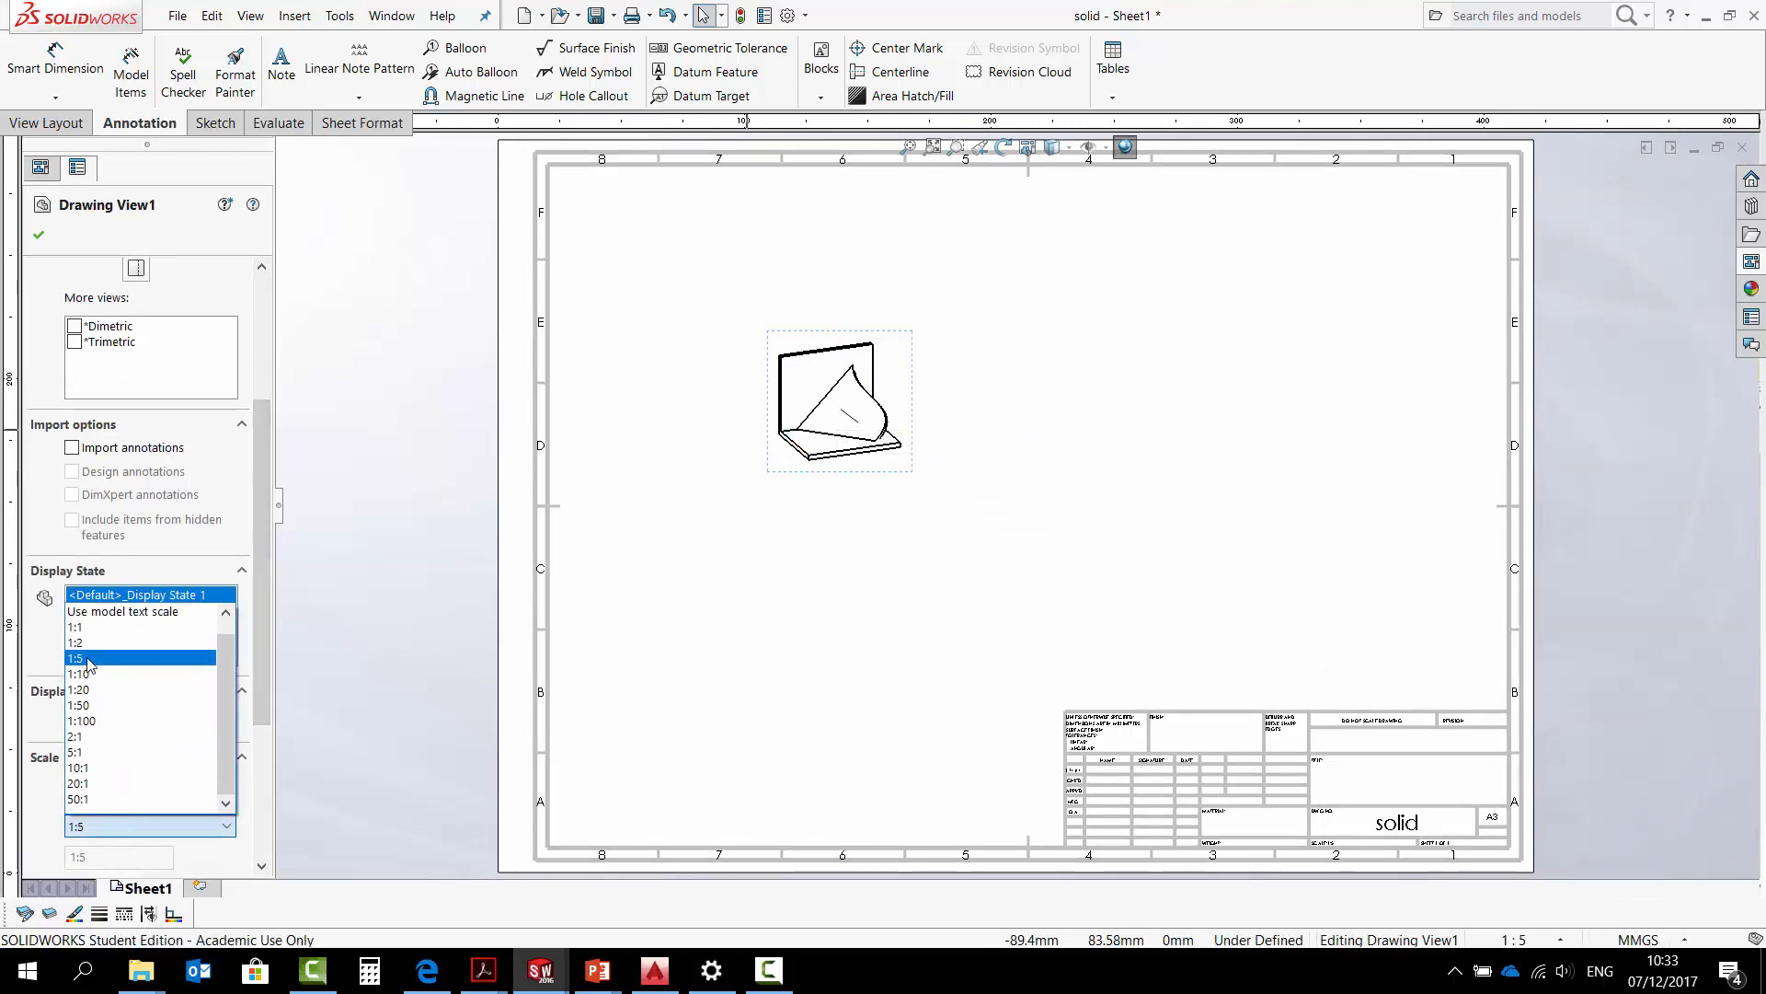
click(87, 627)
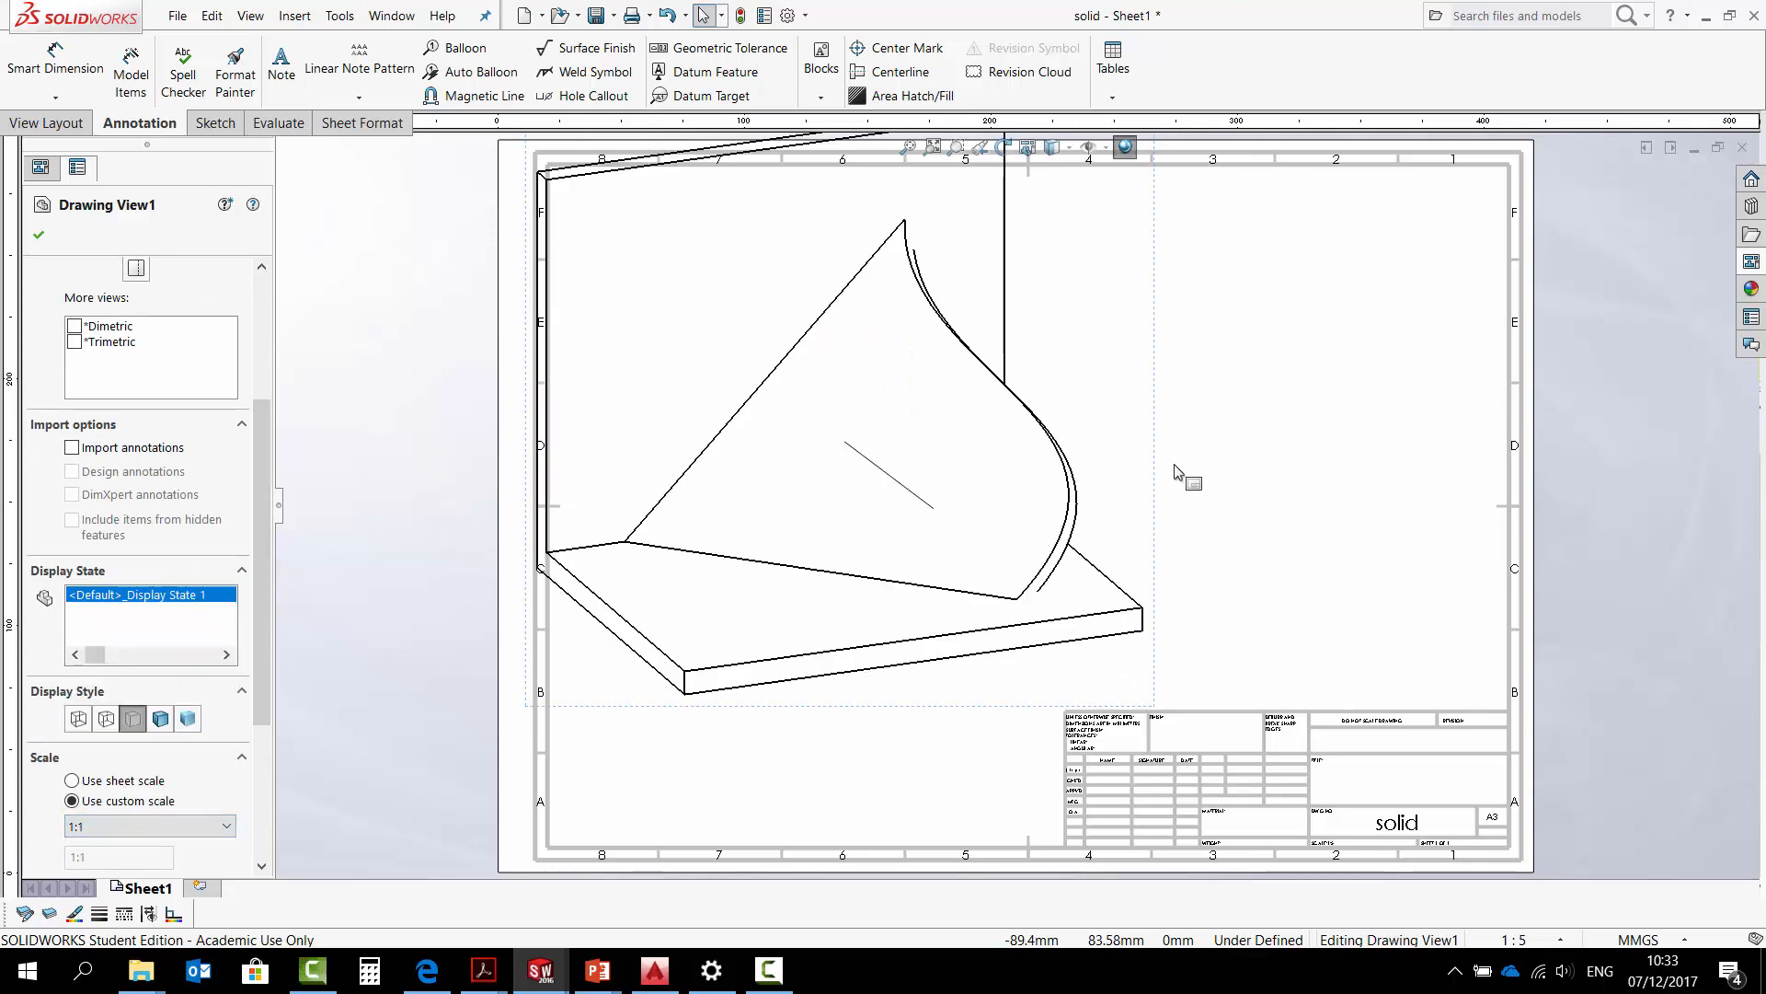
drag(1163, 473, 1214, 537)
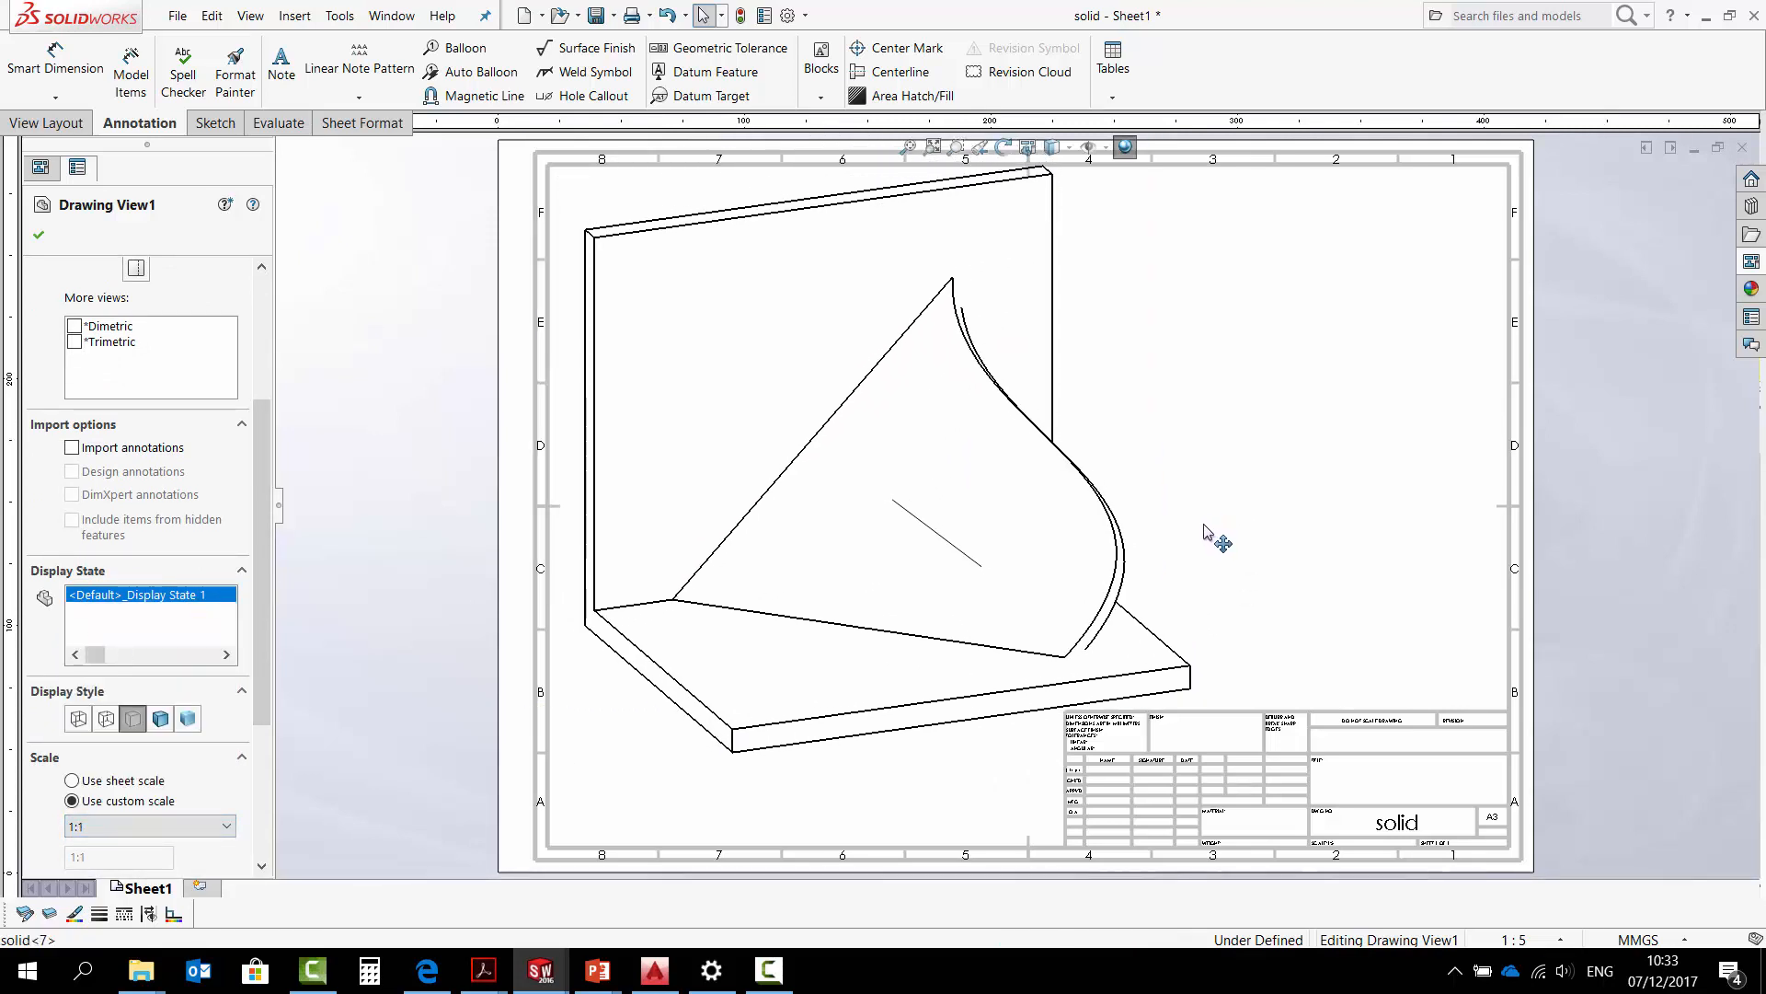
Change the drawing view's display style to wireframe so all edges of the cones and planes are drawn.
click(106, 719)
click(78, 719)
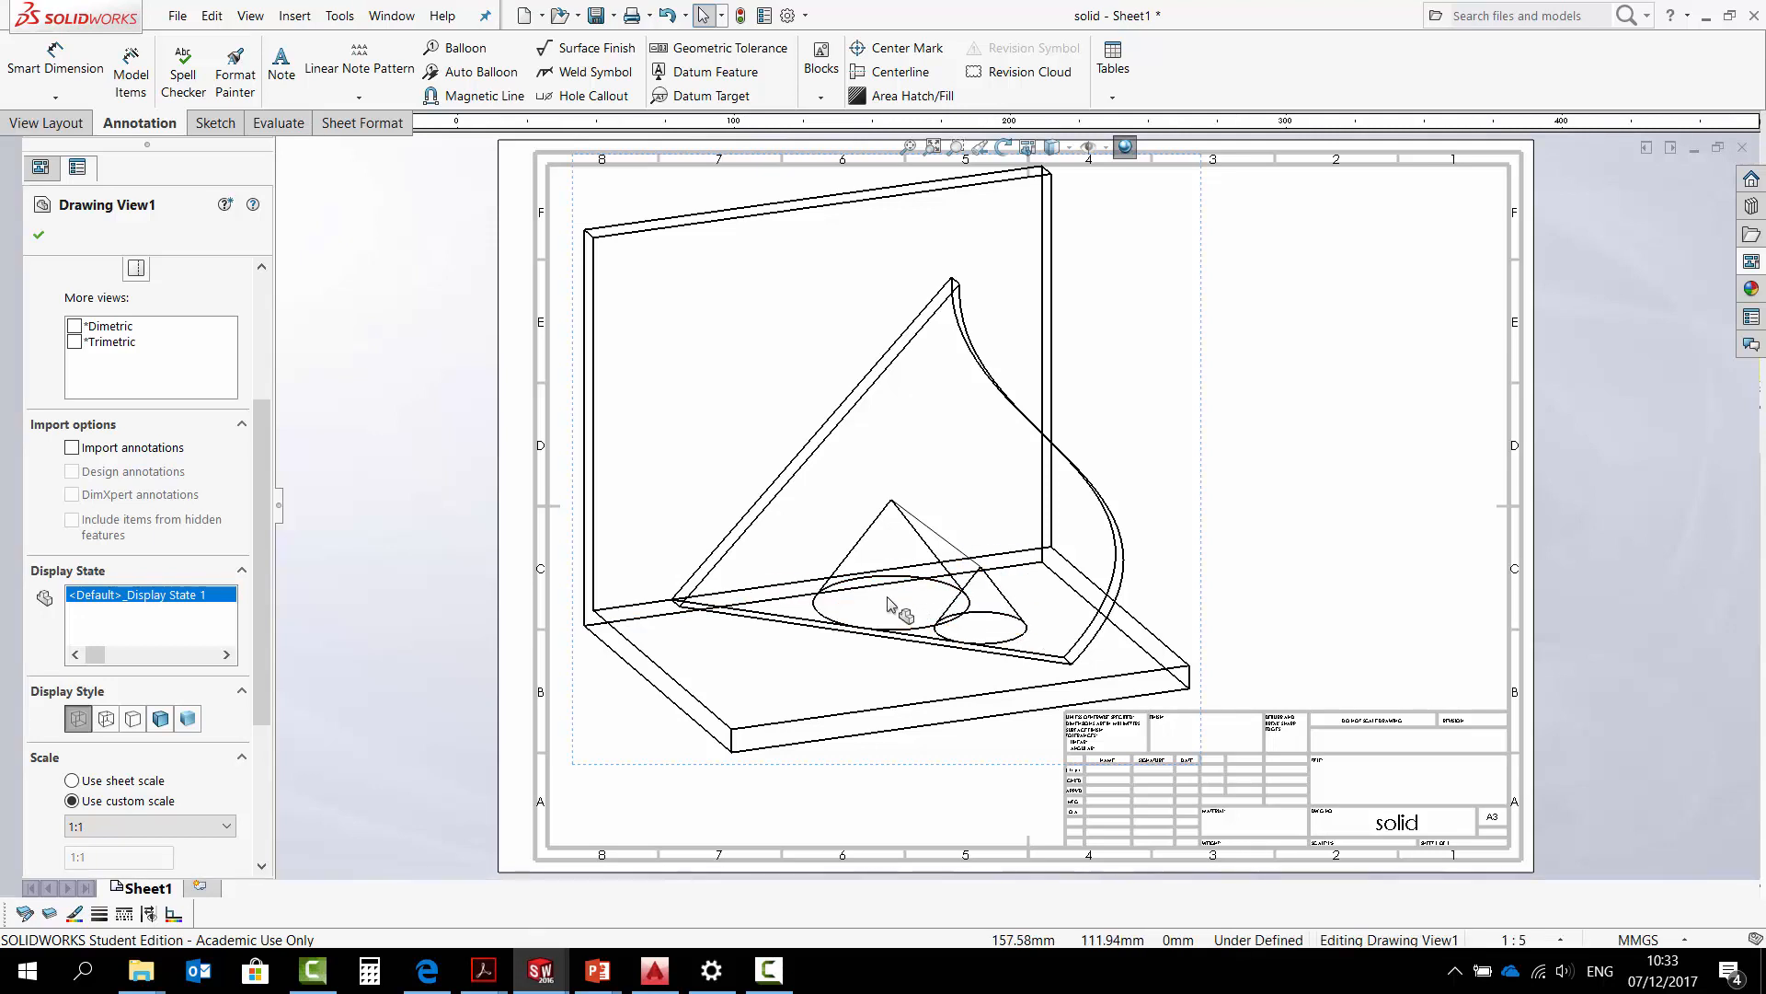
scroll(810, 598, up, 1)
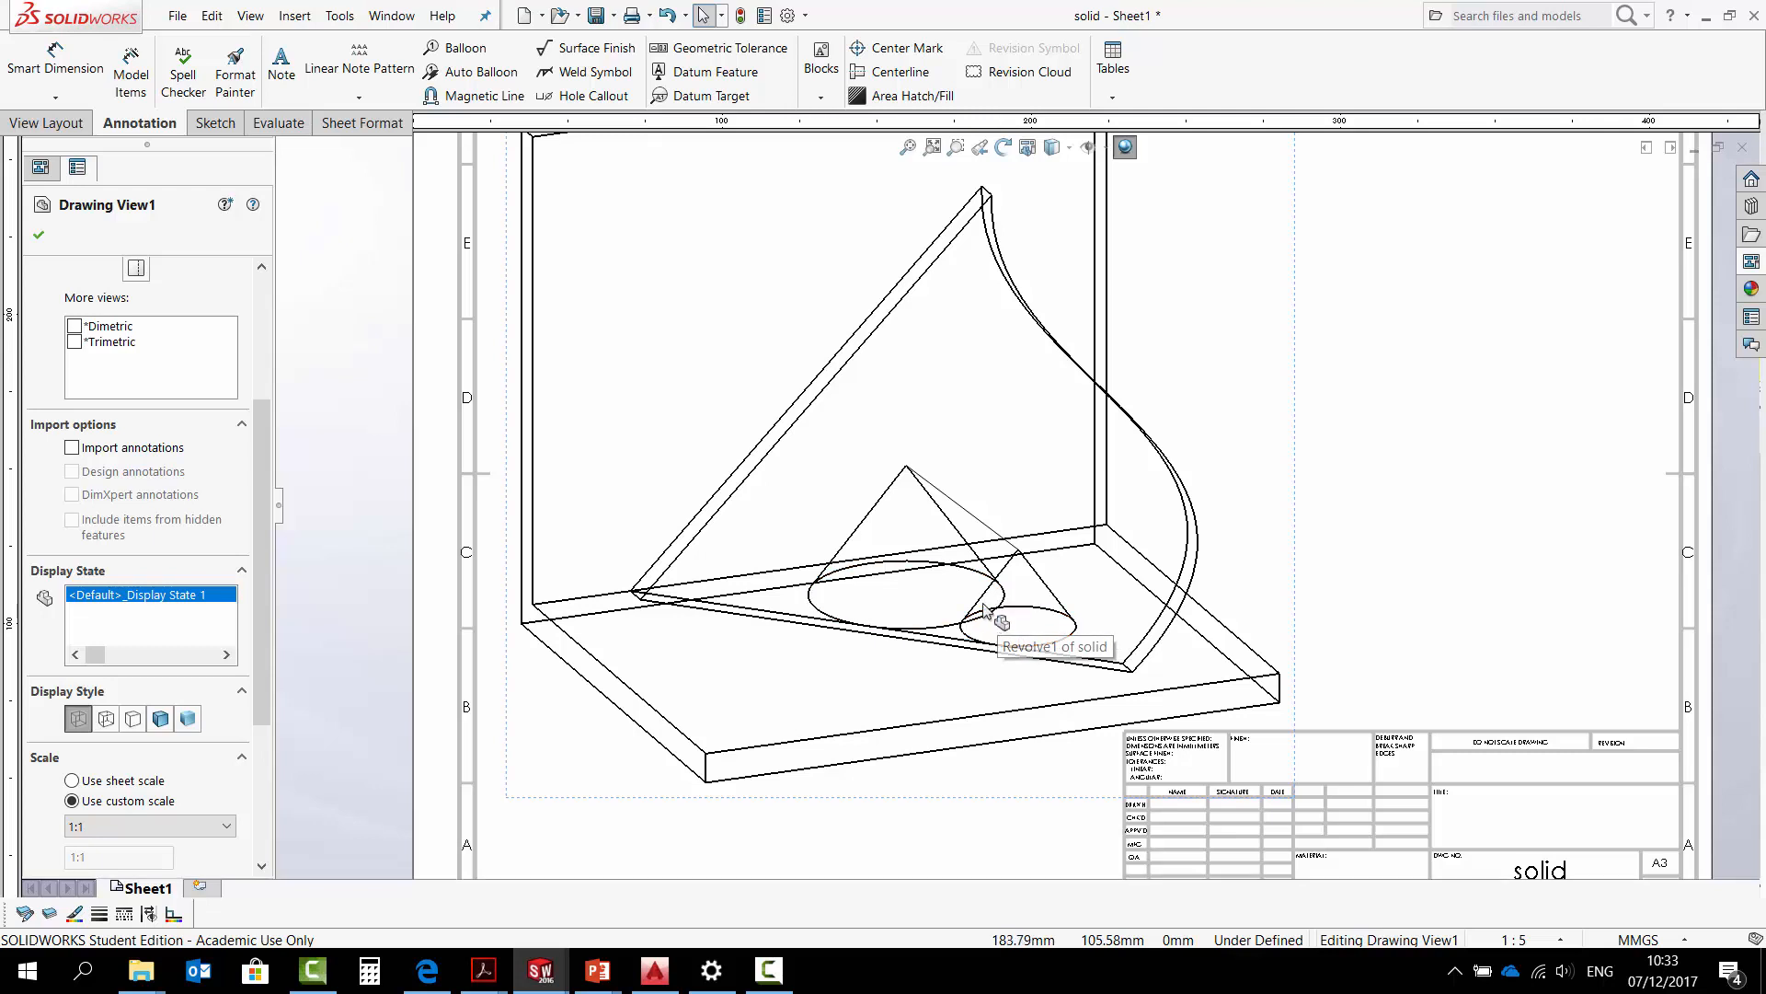
scroll(1003, 616, up, 2)
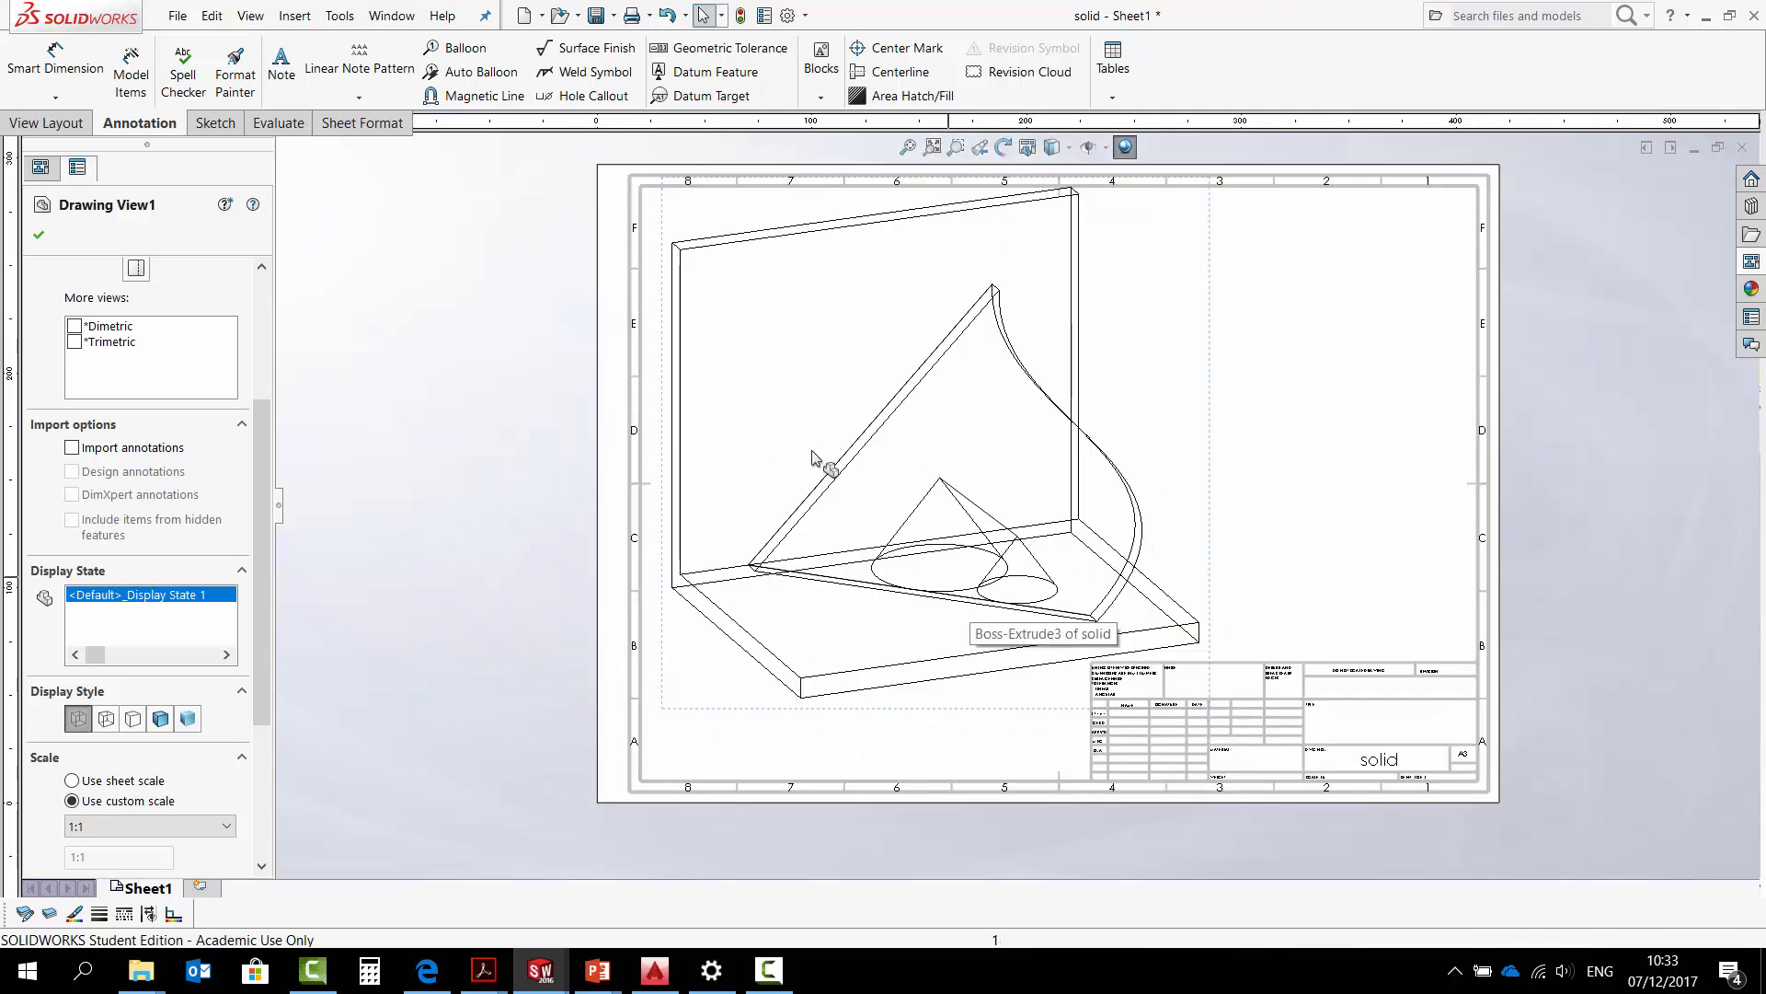
Save the drawing in Dwg (*.dwg) format as solid1 in the same folder, without replacing the existing solid file.
click(178, 16)
click(230, 171)
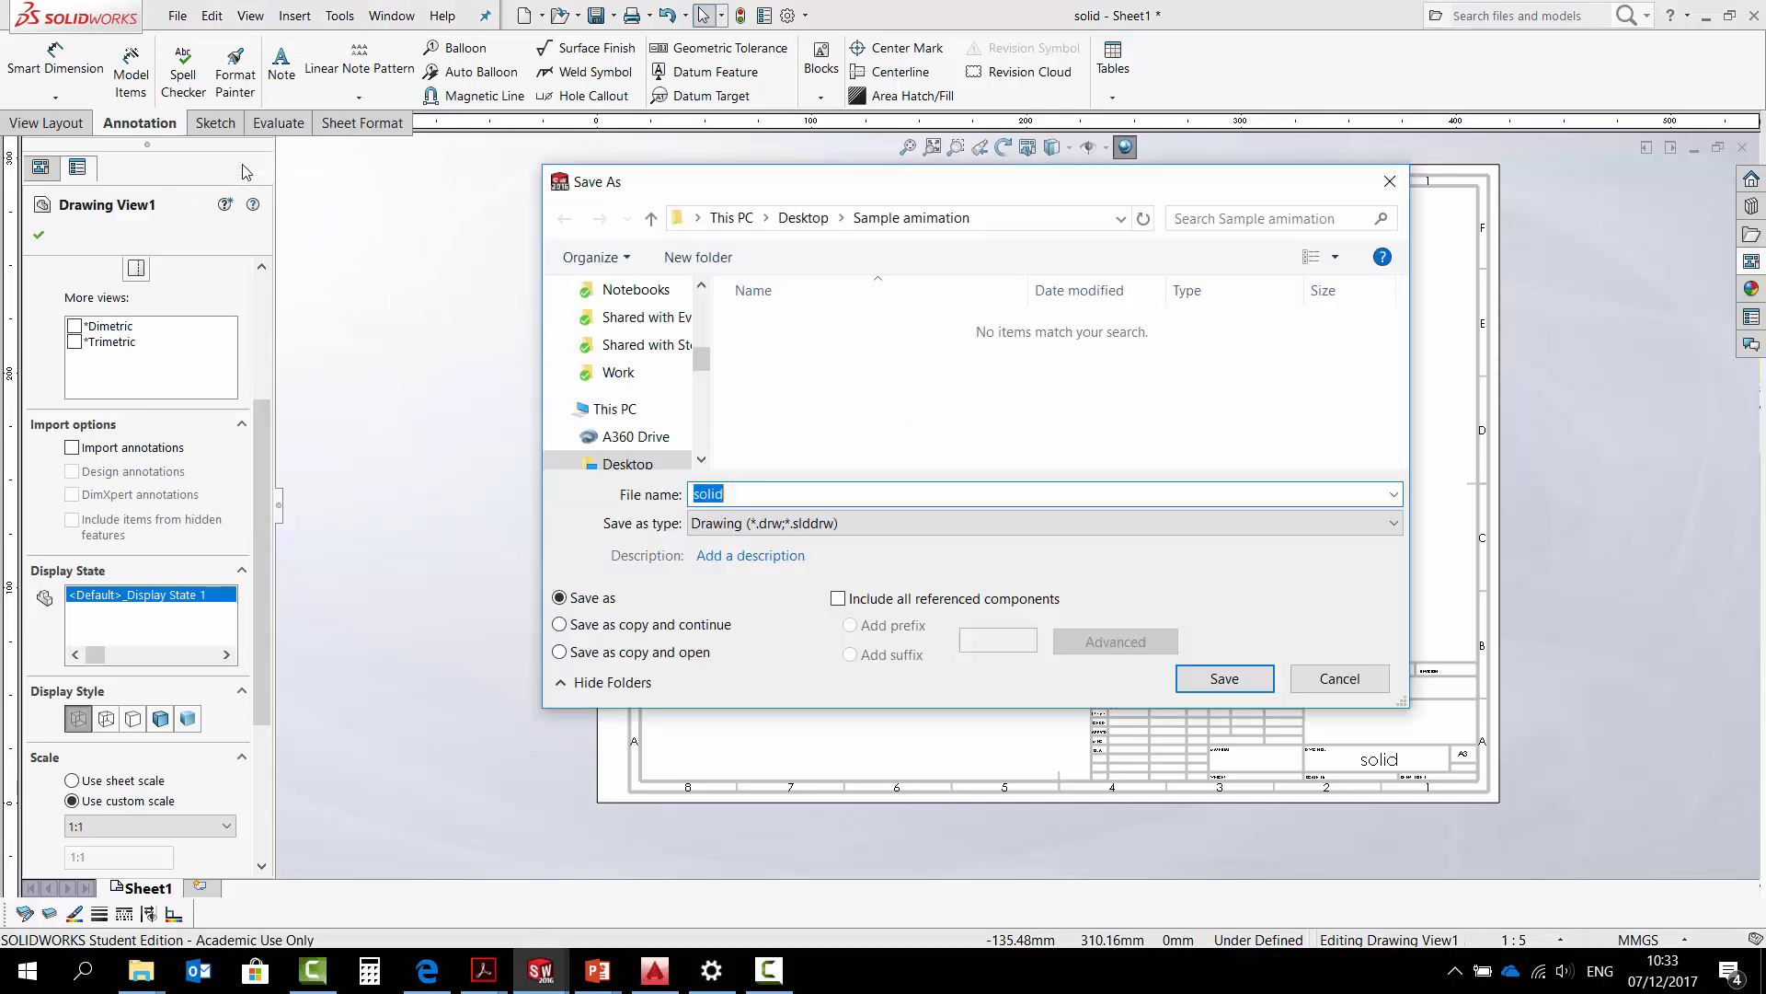
click(726, 522)
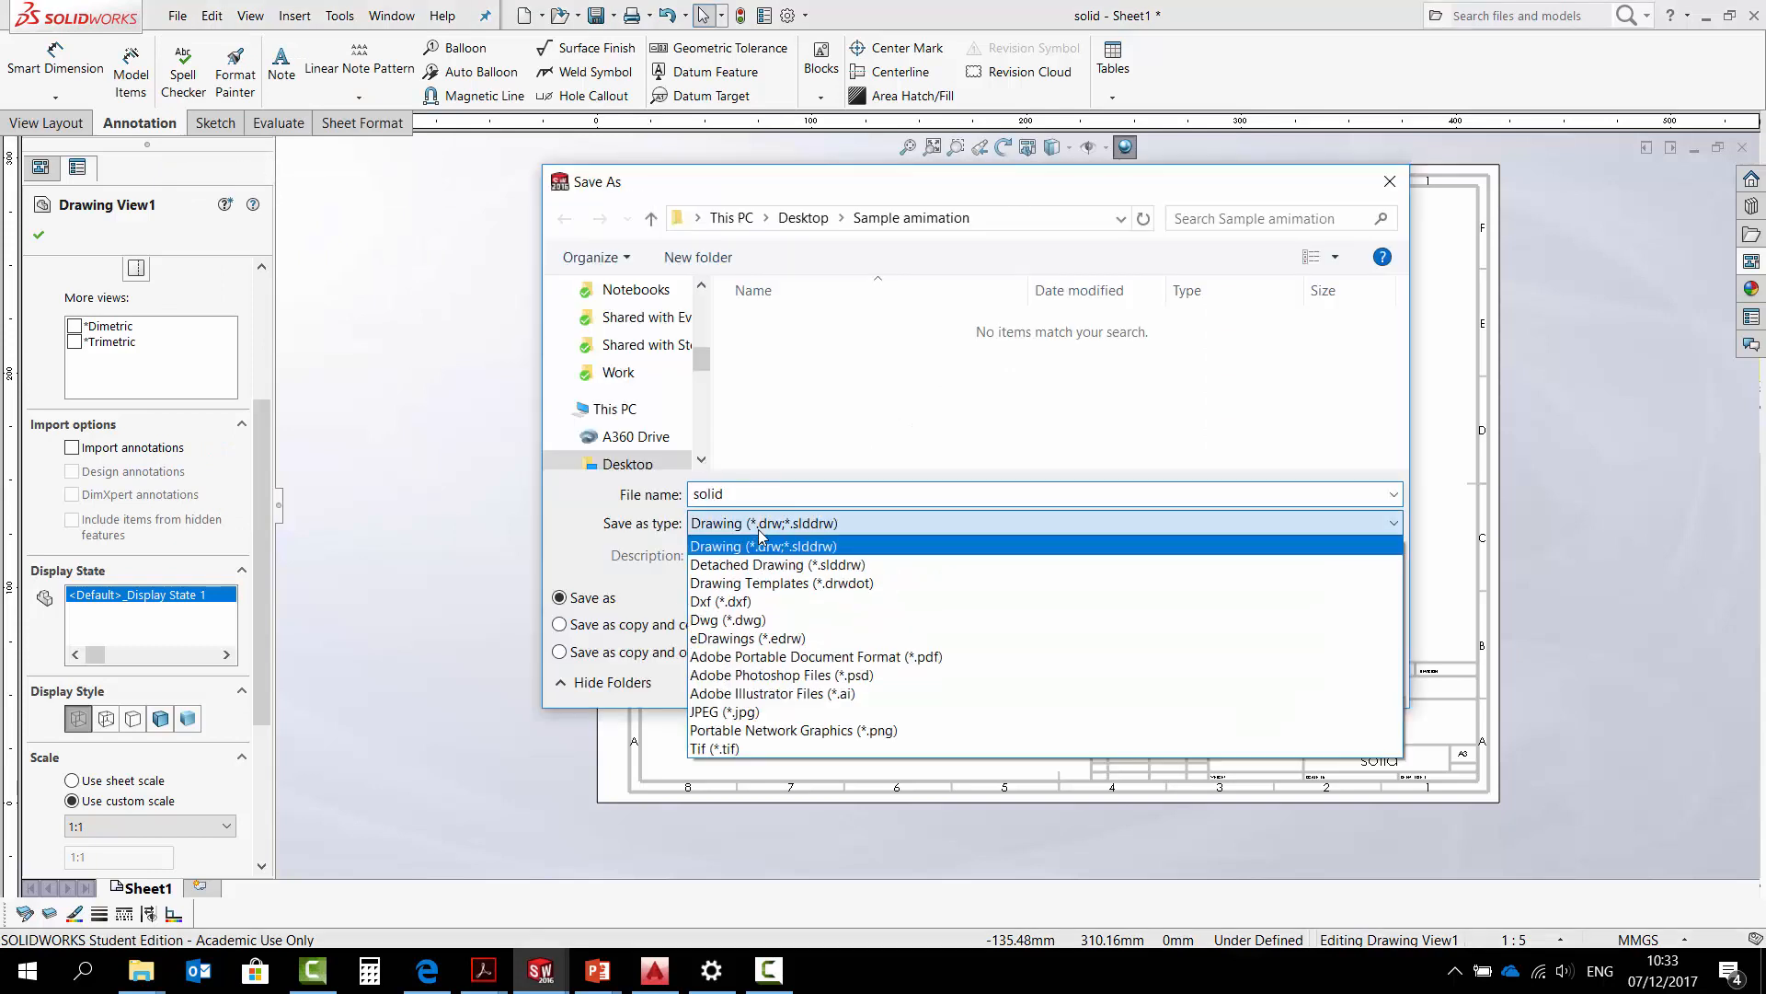
click(716, 620)
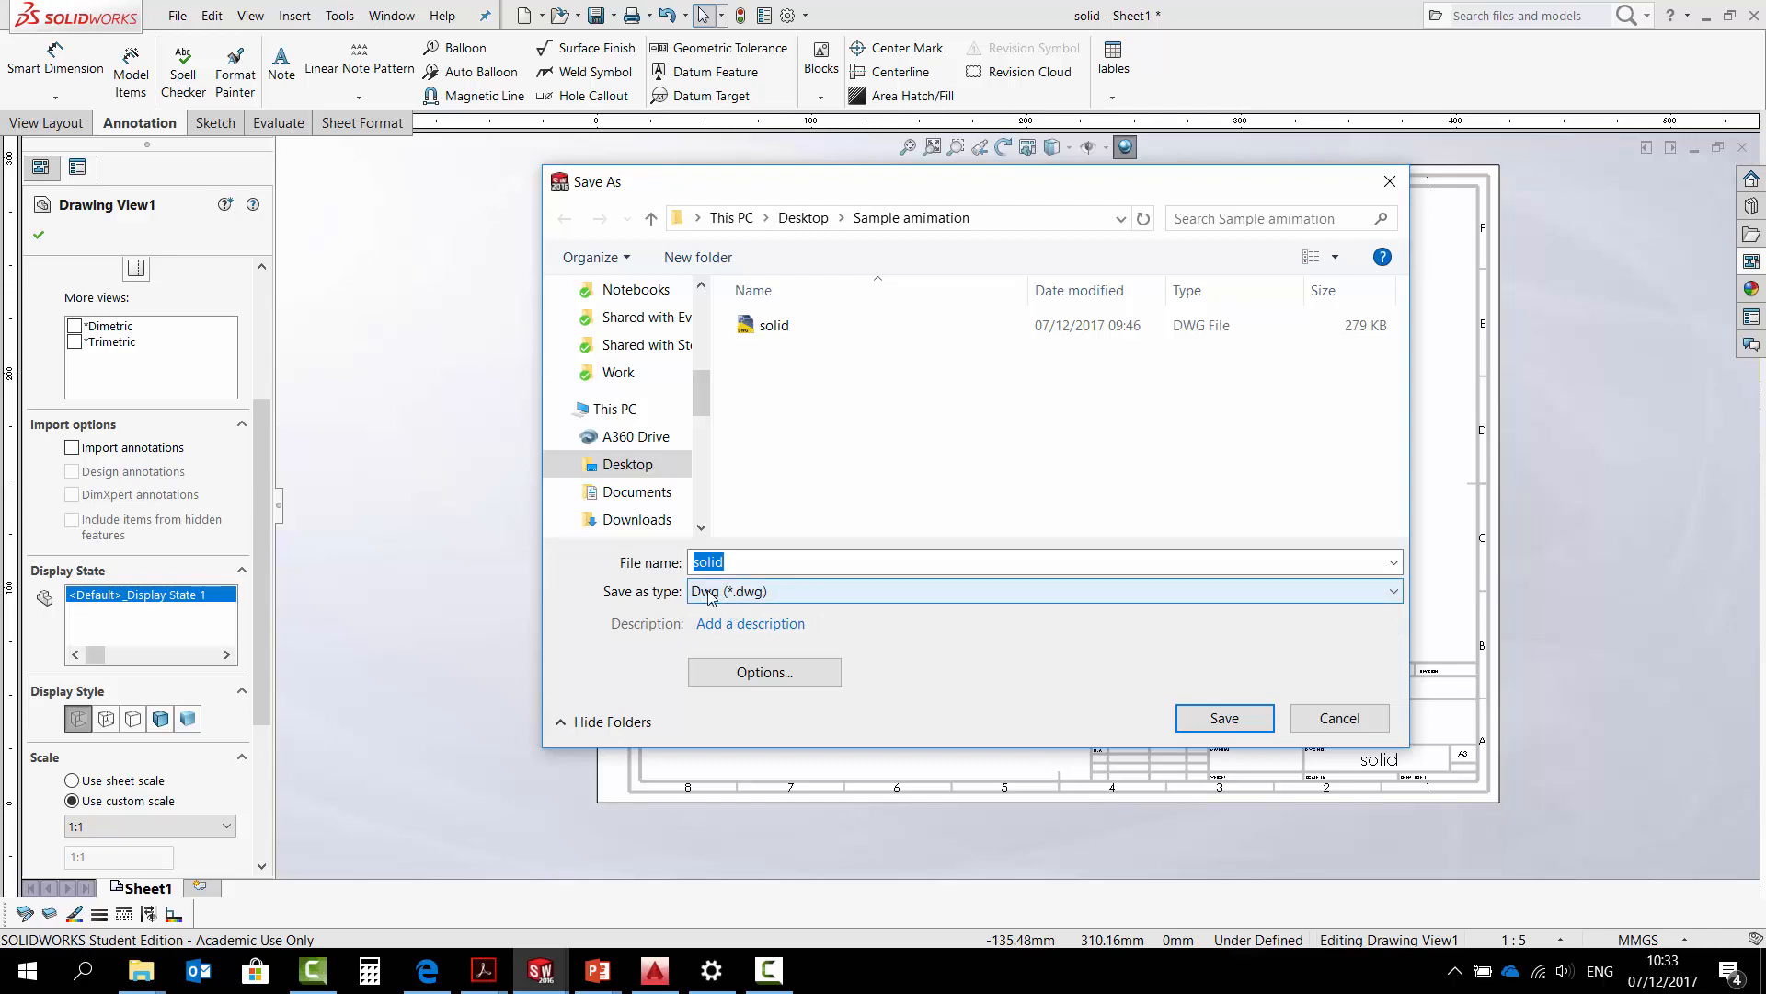
click(1225, 720)
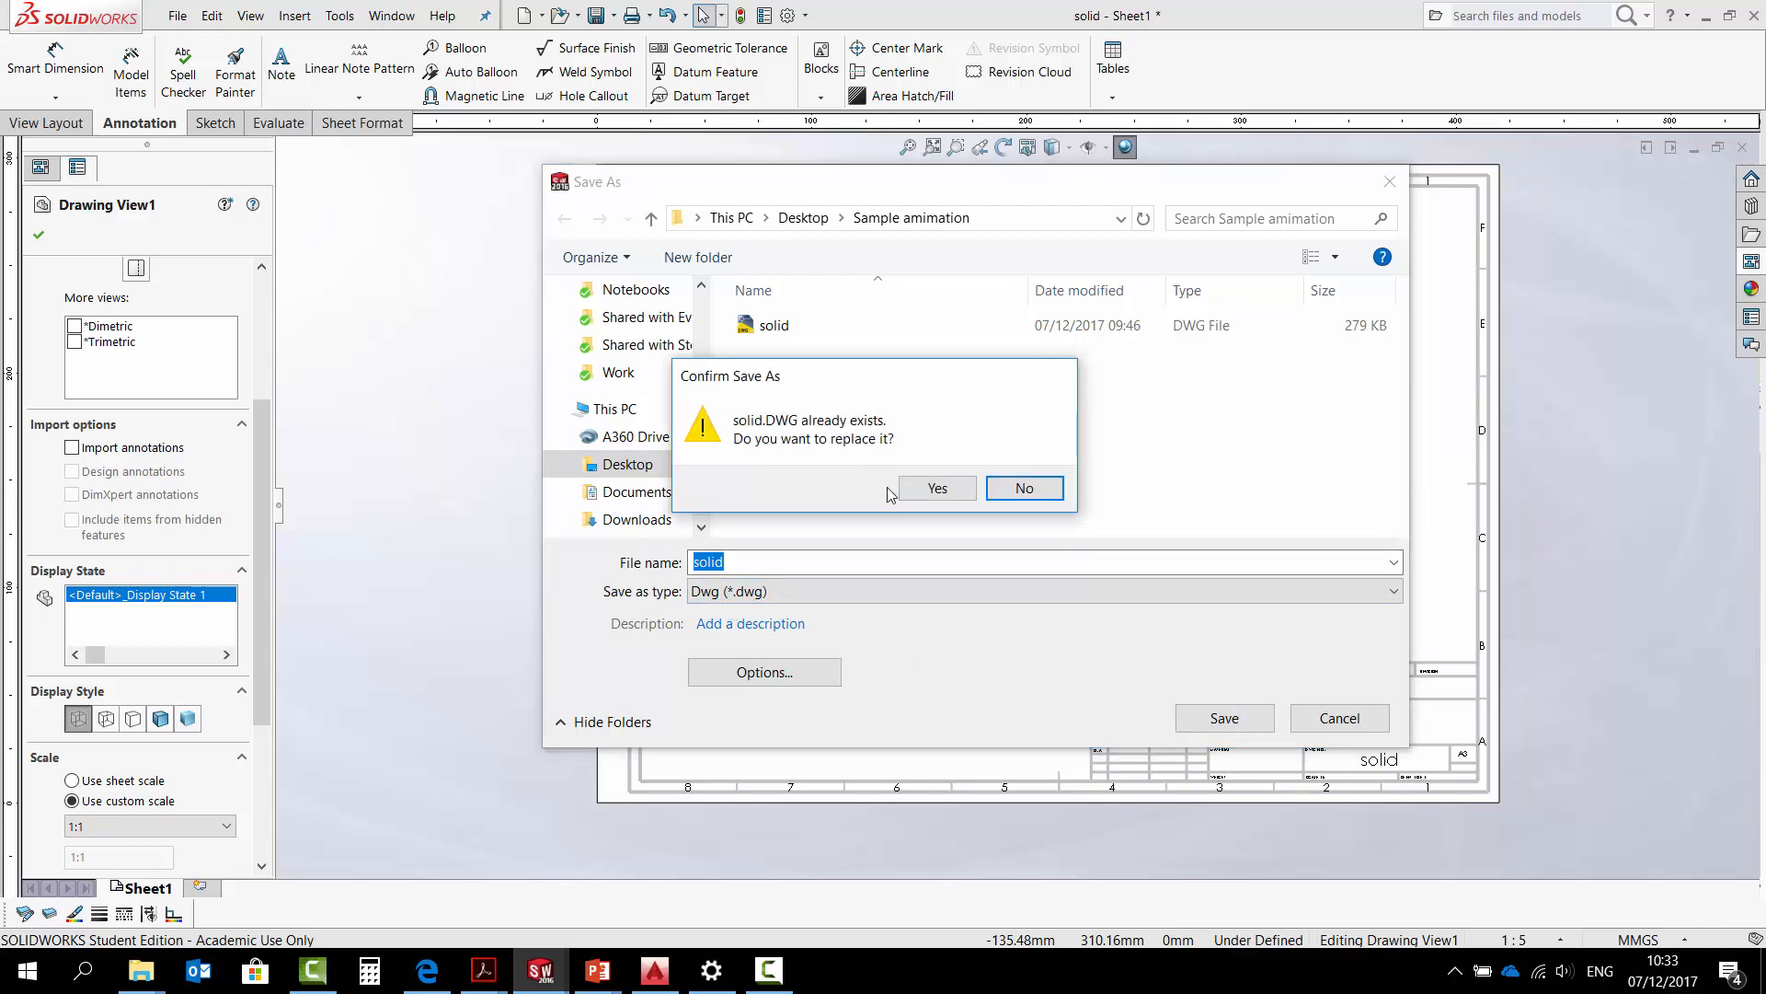
click(1015, 494)
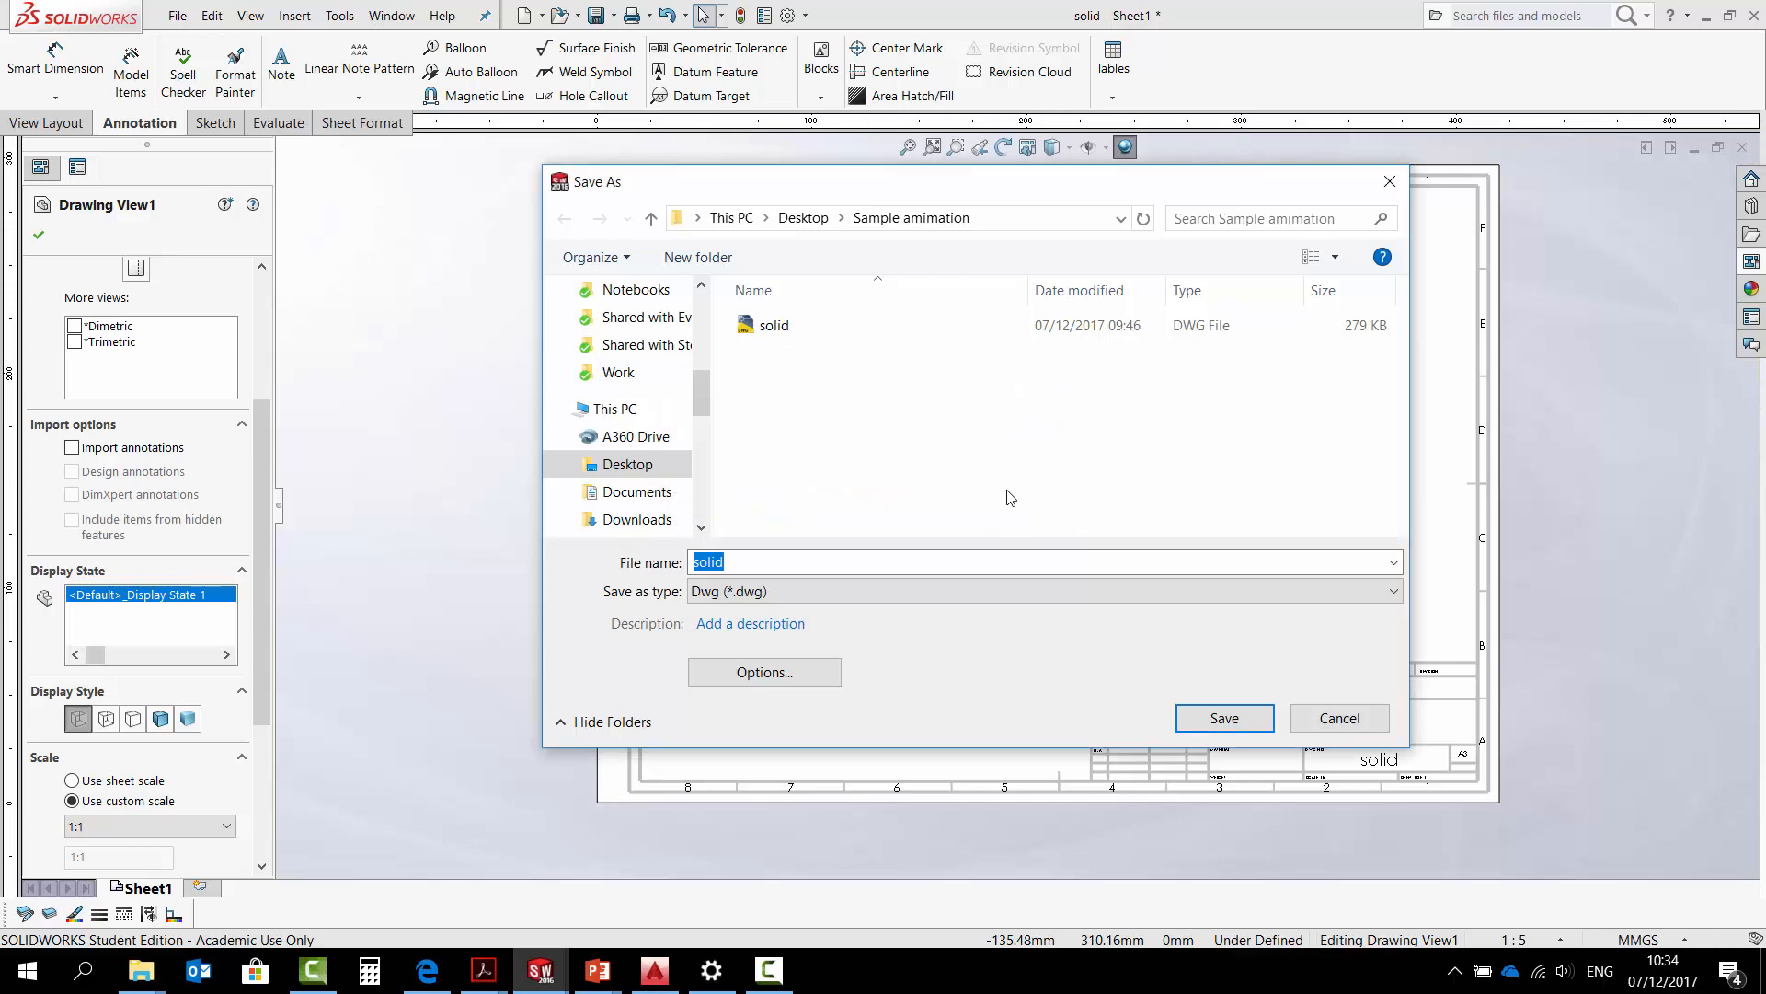
click(728, 562)
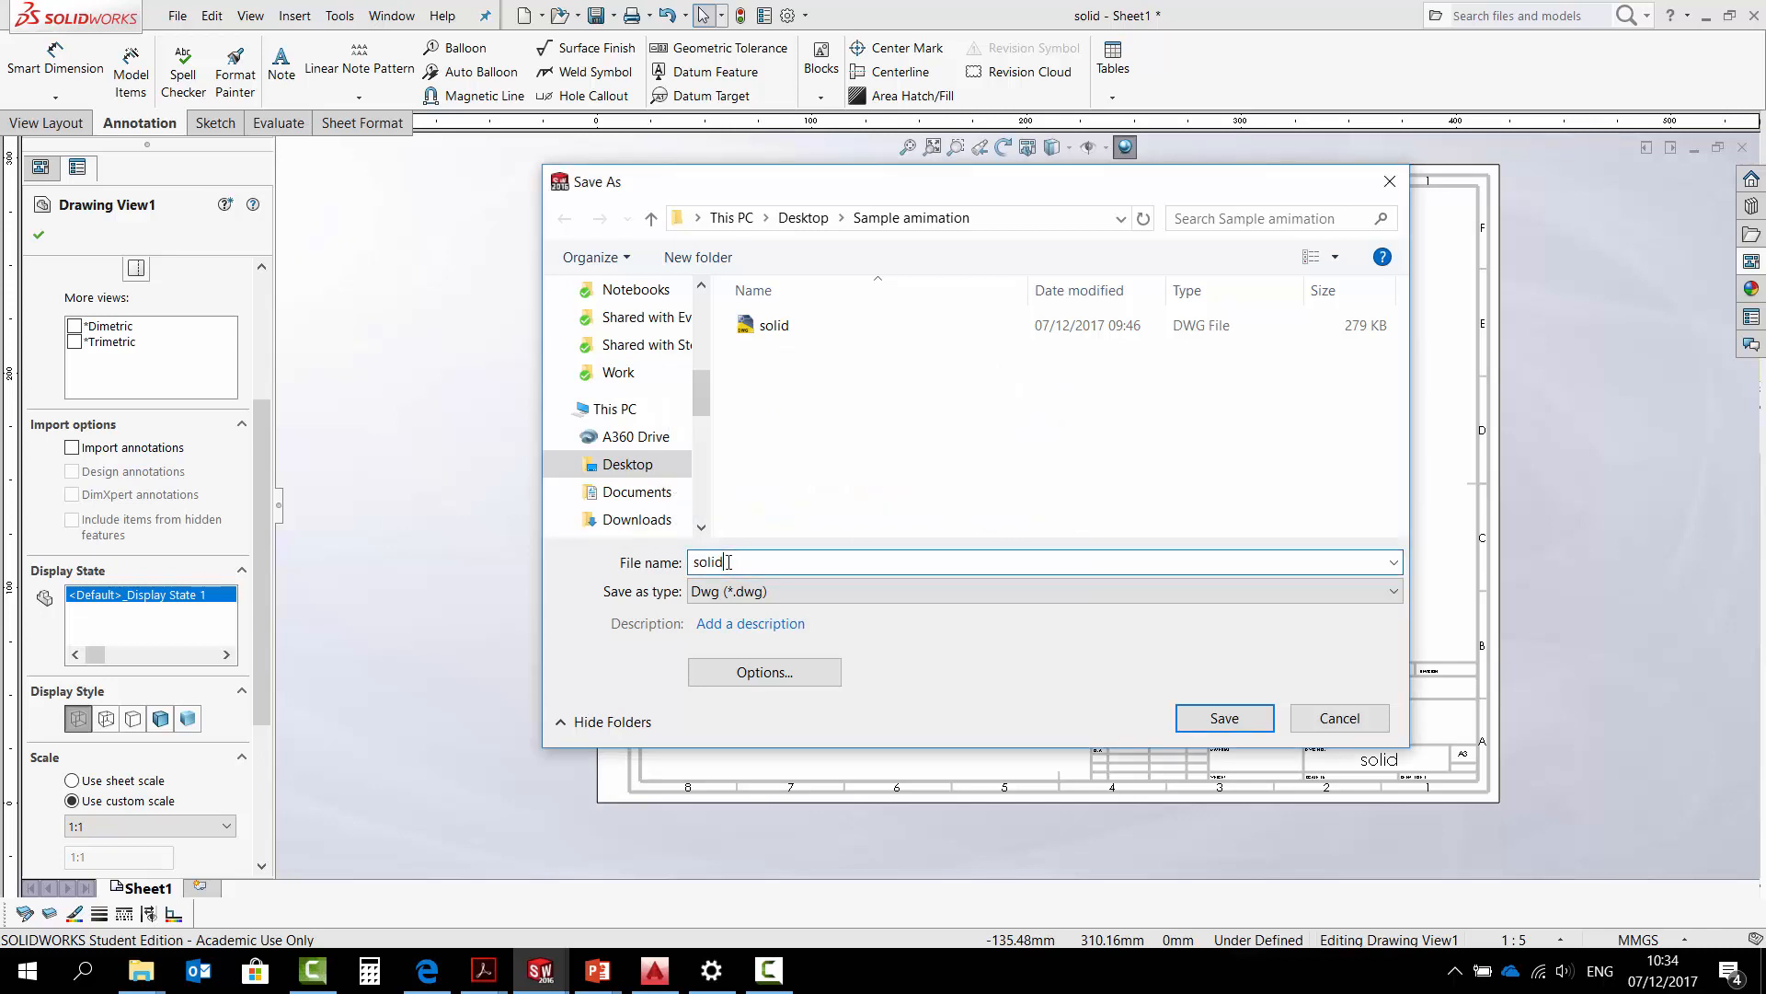
click(1224, 719)
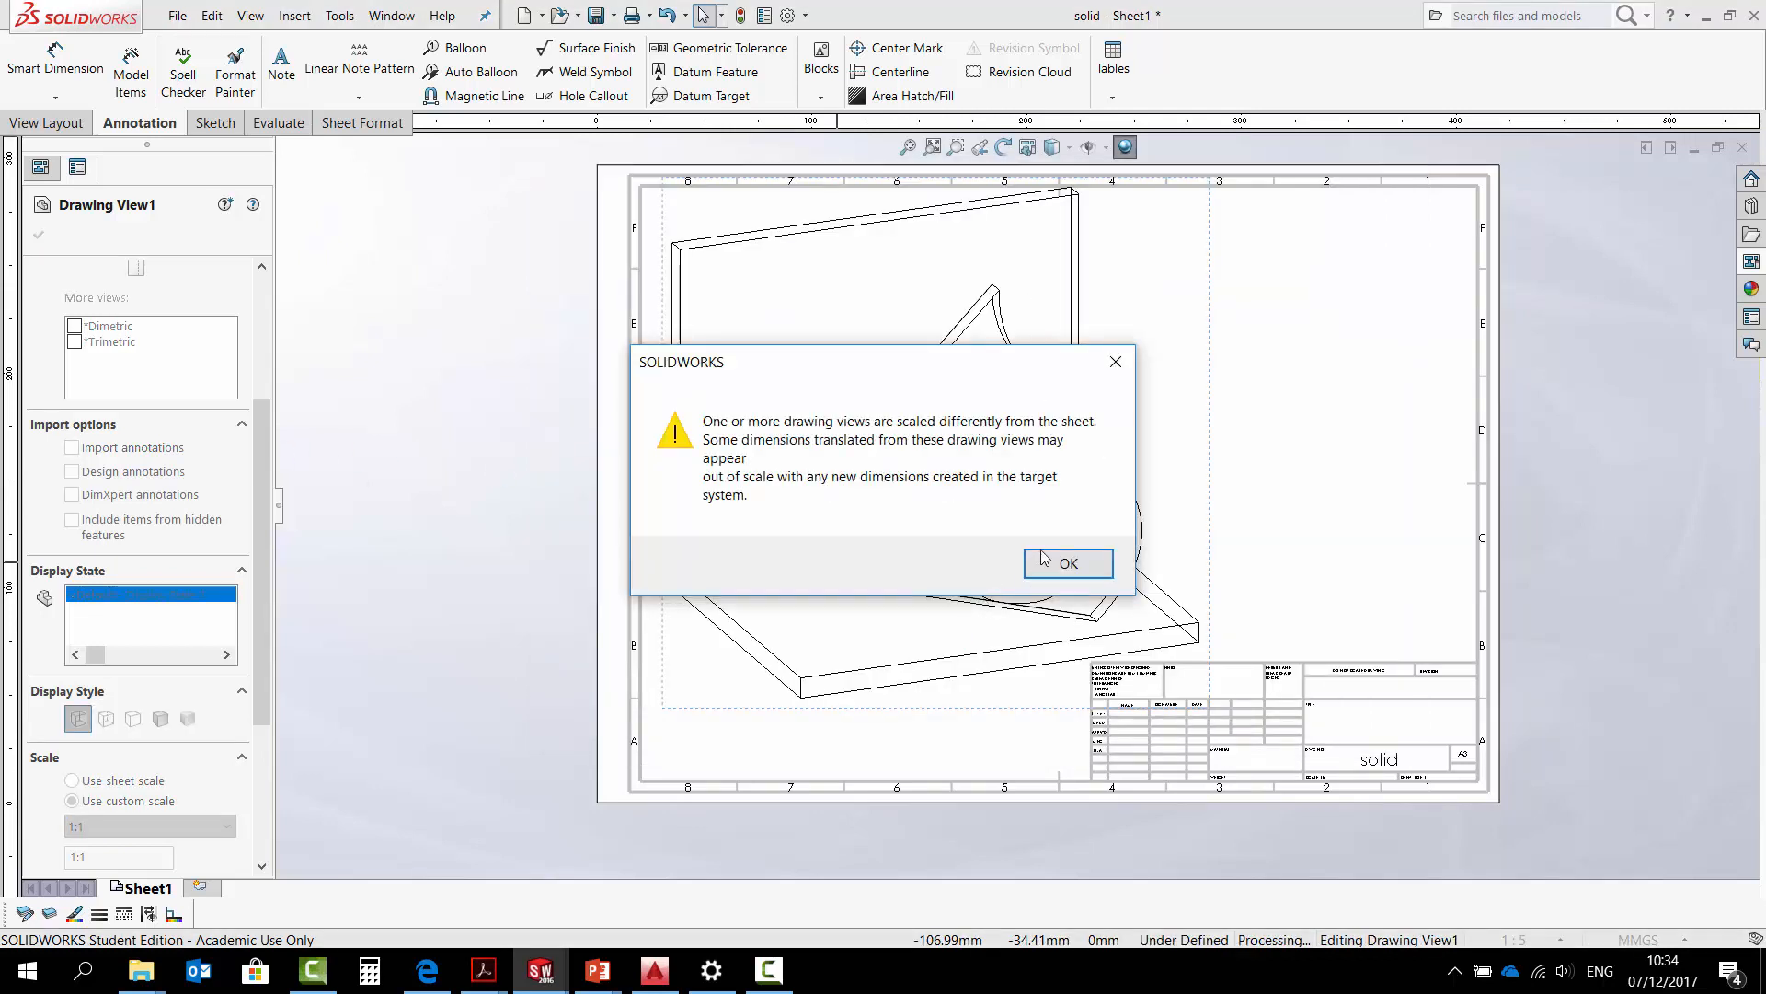
click(1058, 566)
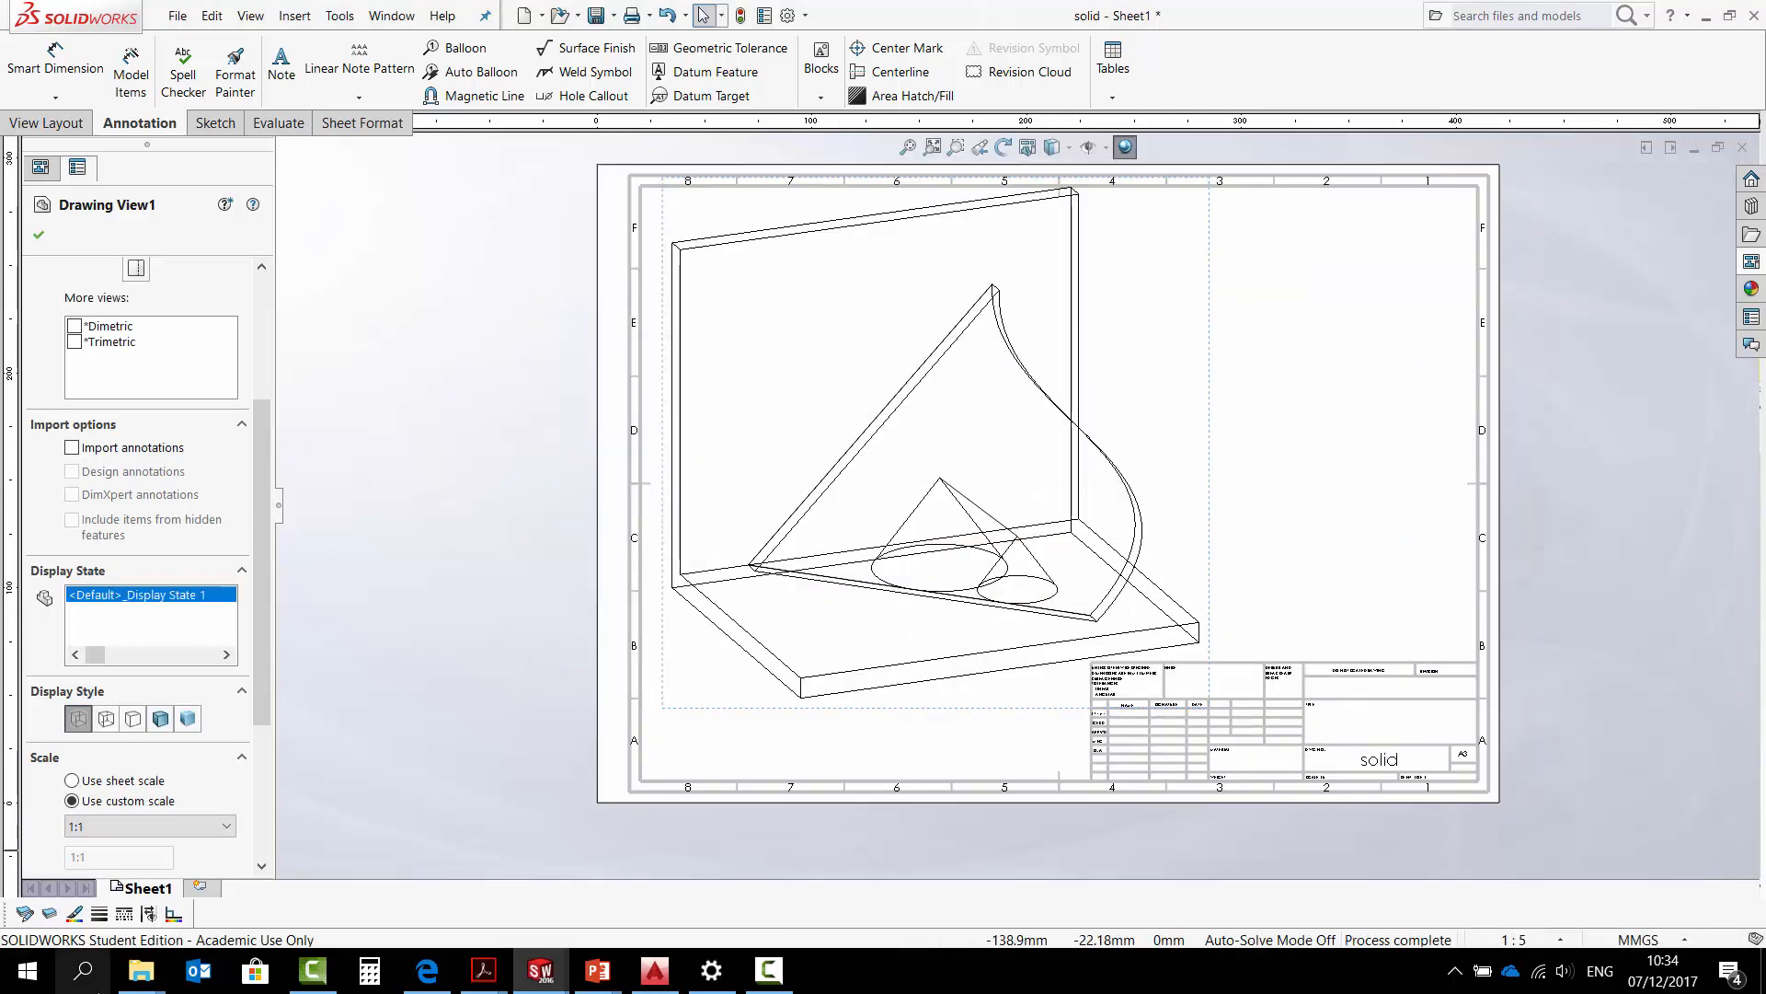
Switch to the Sample amimation folder and open the solid1 DWG file in AutoCAD, continuing despite its non-Autodesk origin.
mouse_move(141, 971)
click(576, 865)
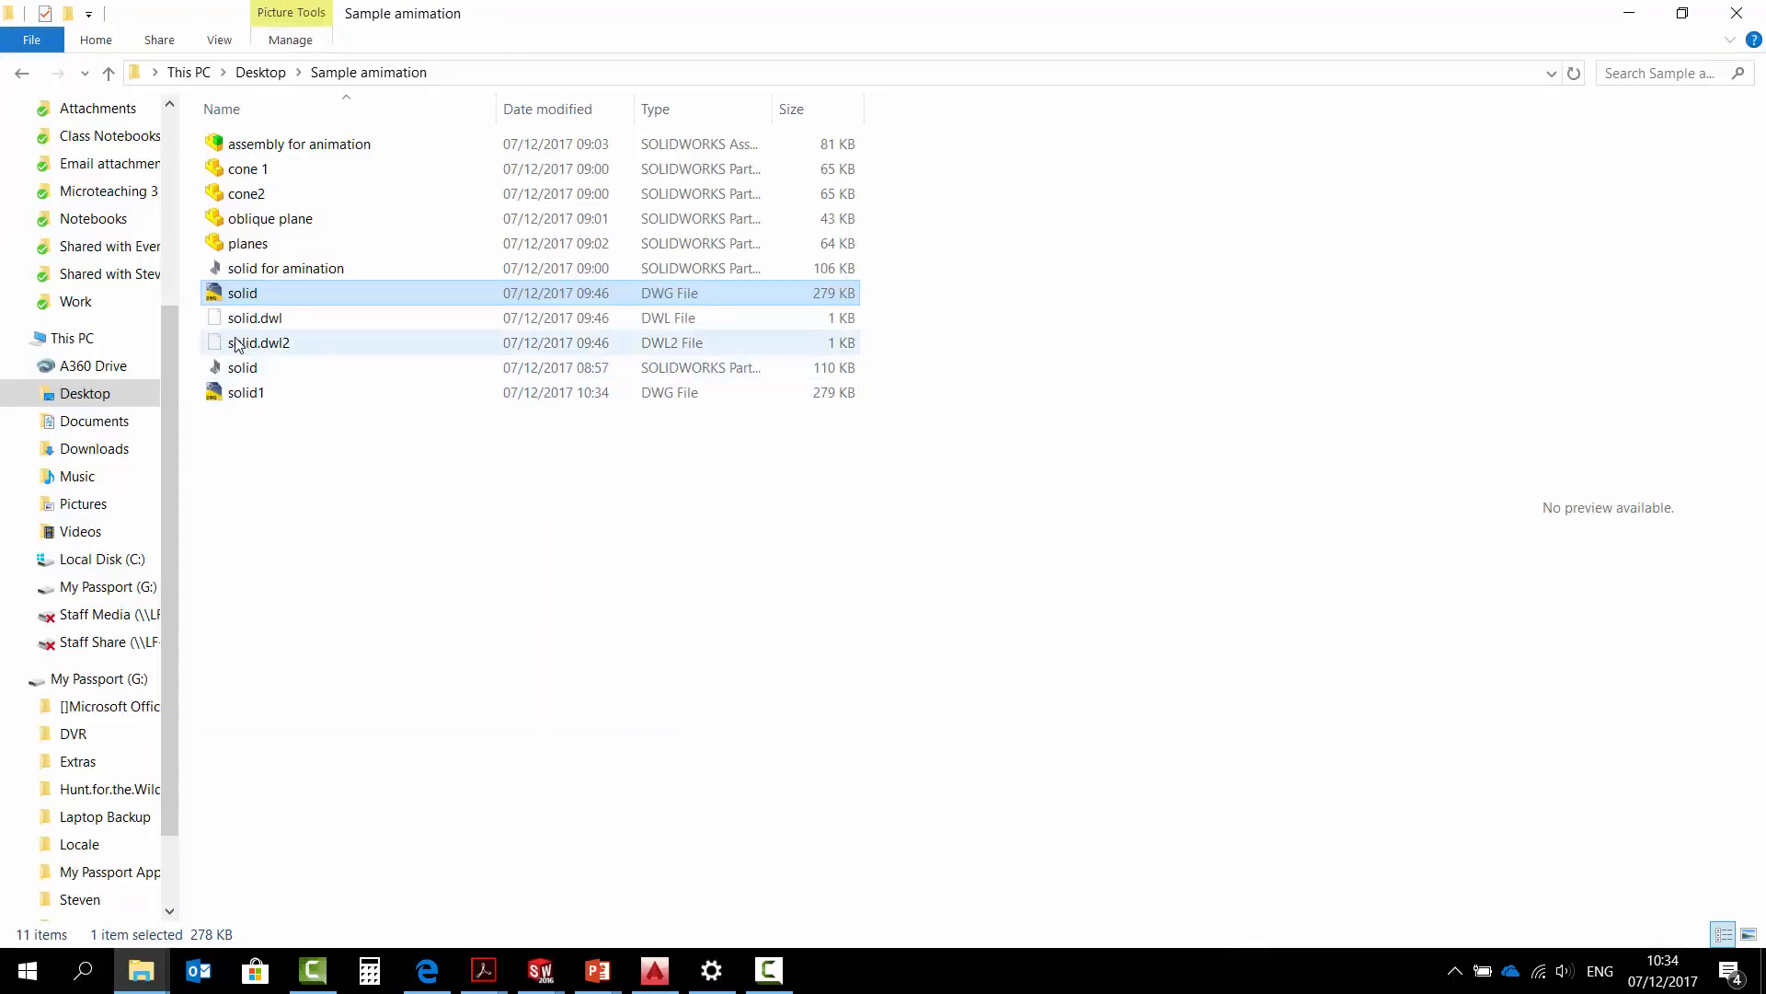
double_click(232, 393)
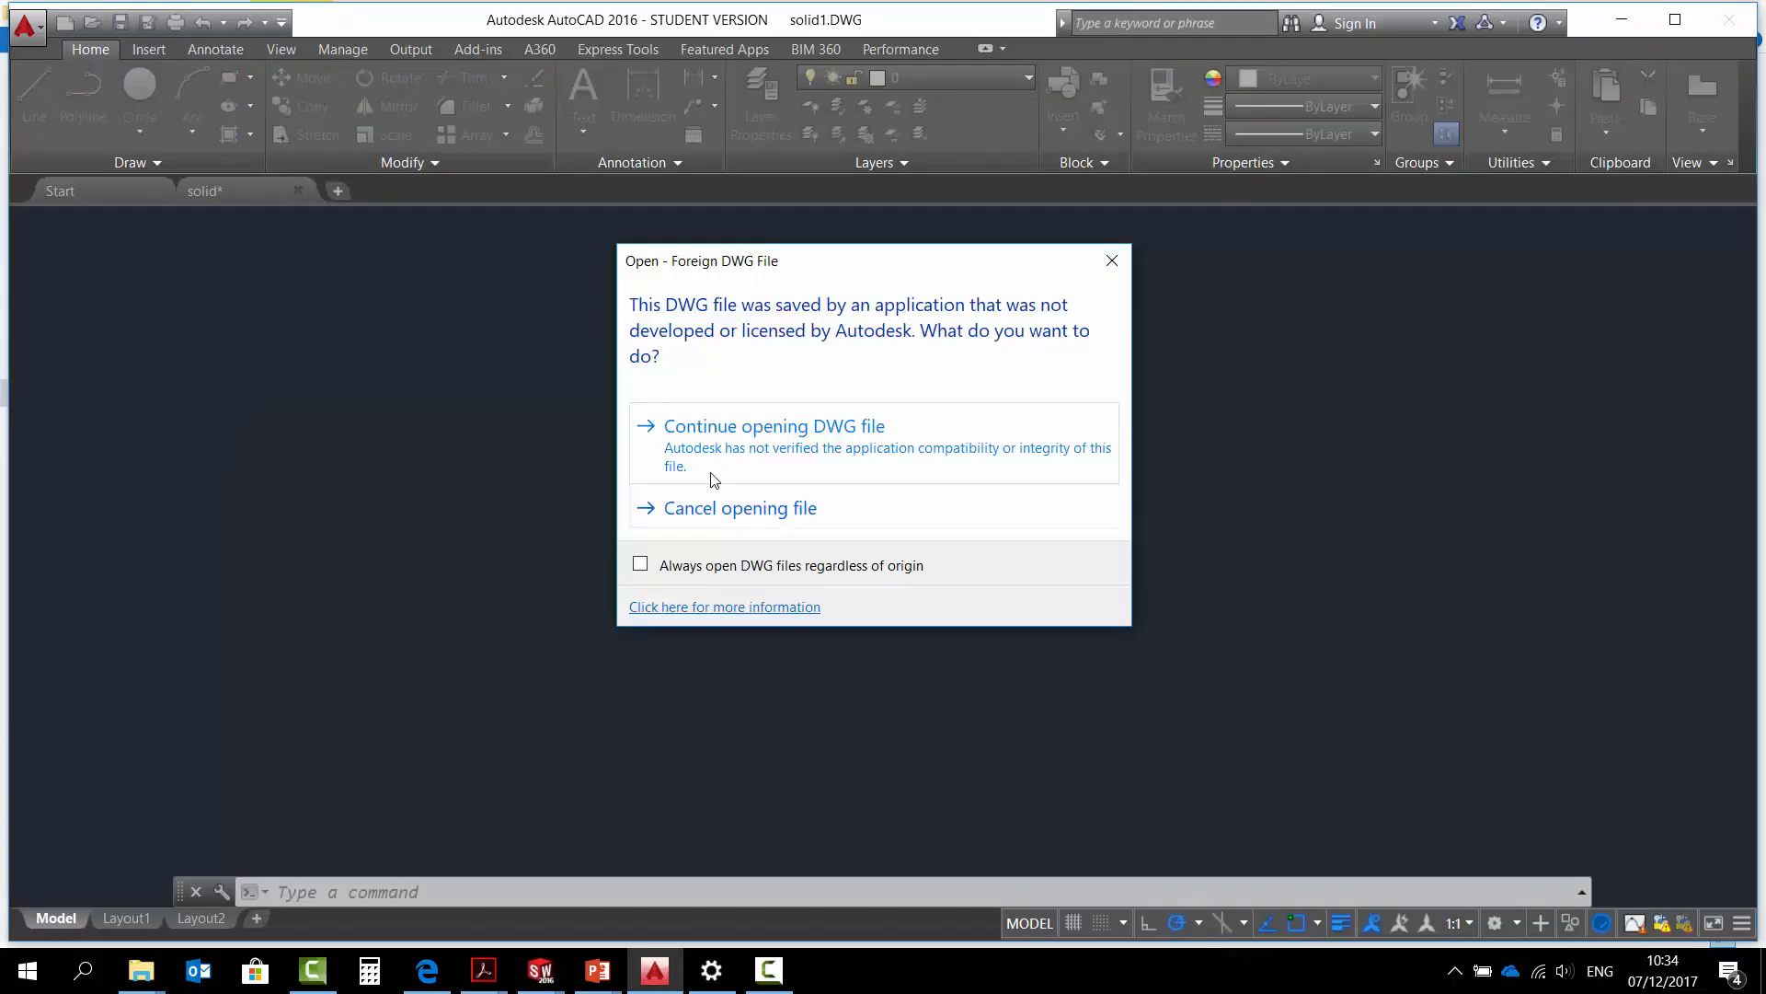
click(746, 442)
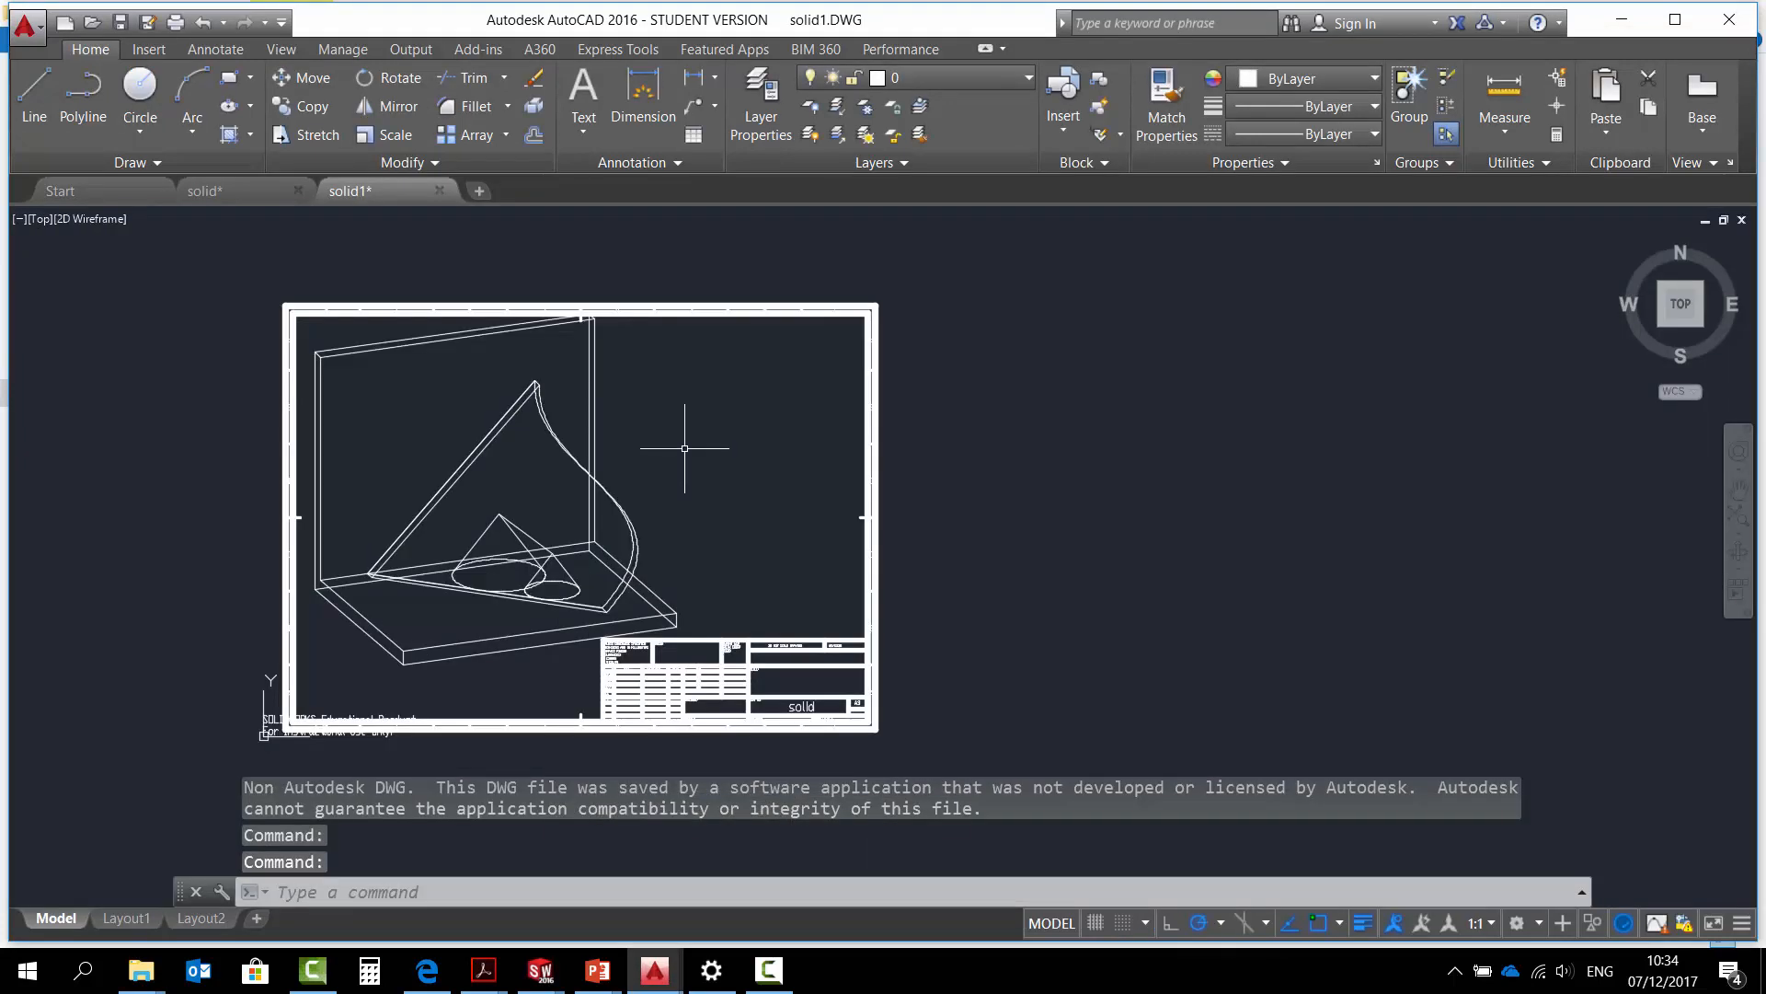
Erase the title block and the border lines along the drawing's right and top edges with crossing selections.
click(903, 745)
click(667, 660)
key(Delete)
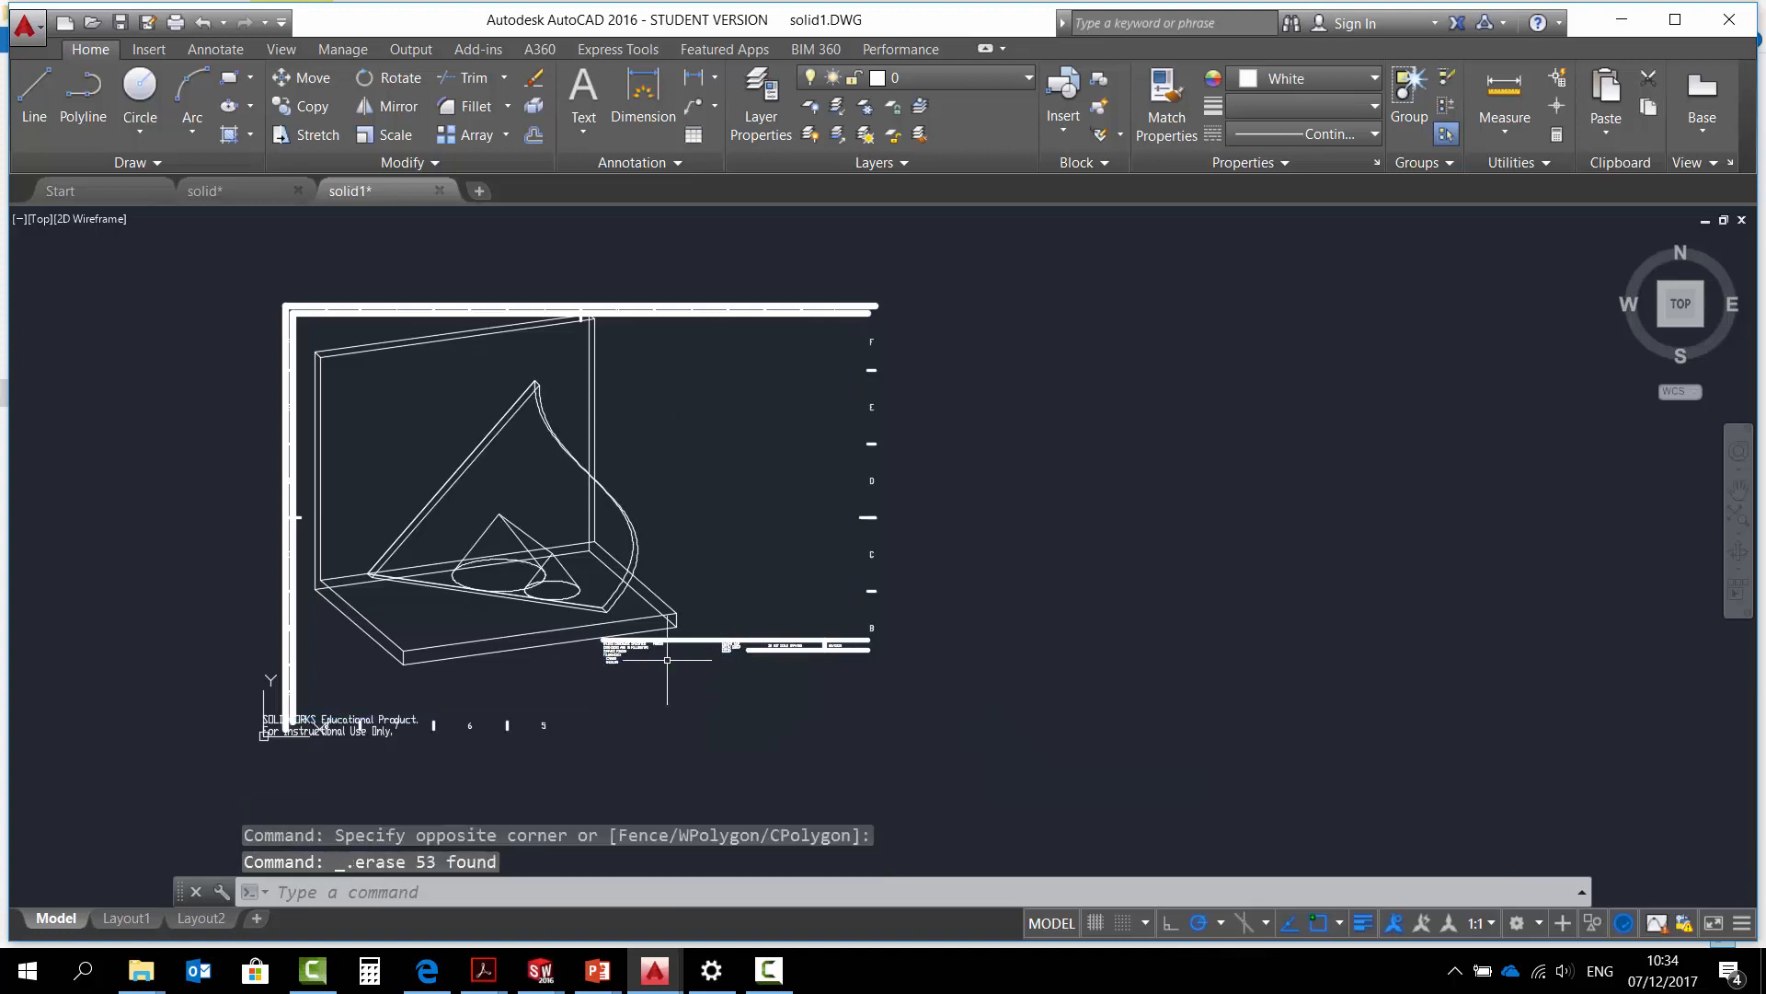
click(945, 712)
click(757, 267)
key(Delete)
Erase the remaining top zone markings, the left border and the educational-product text with the markings along the bottom.
click(269, 284)
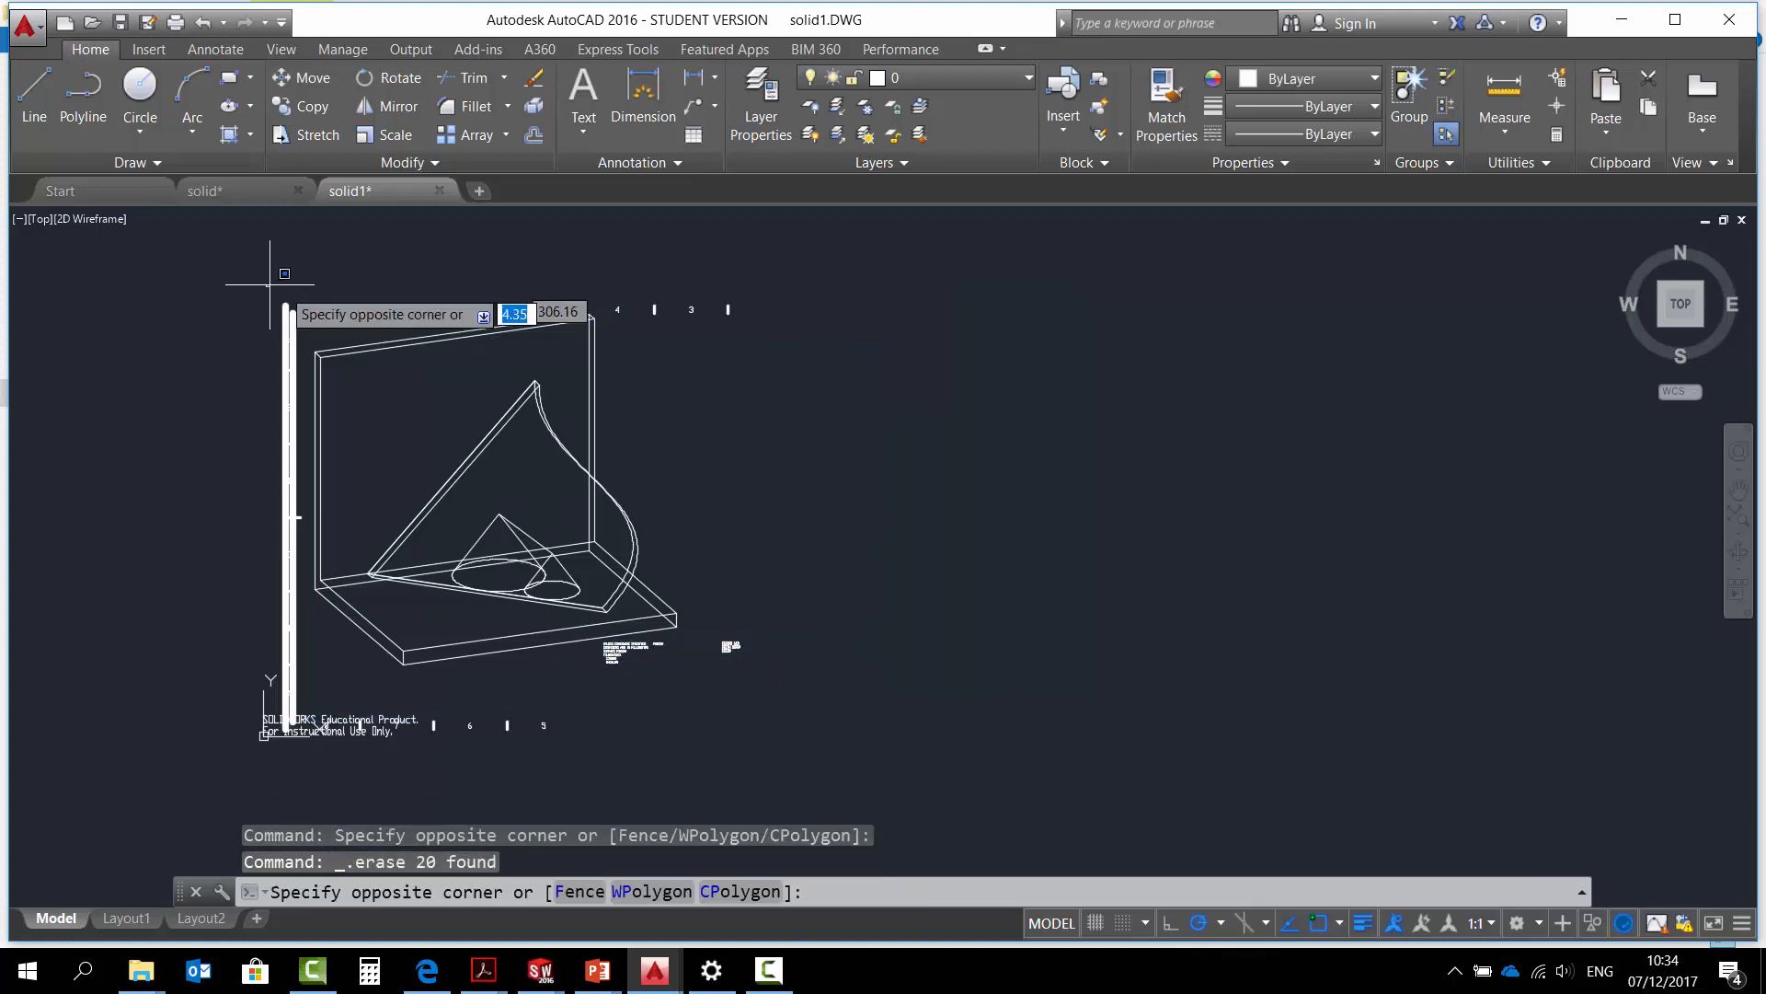
click(746, 336)
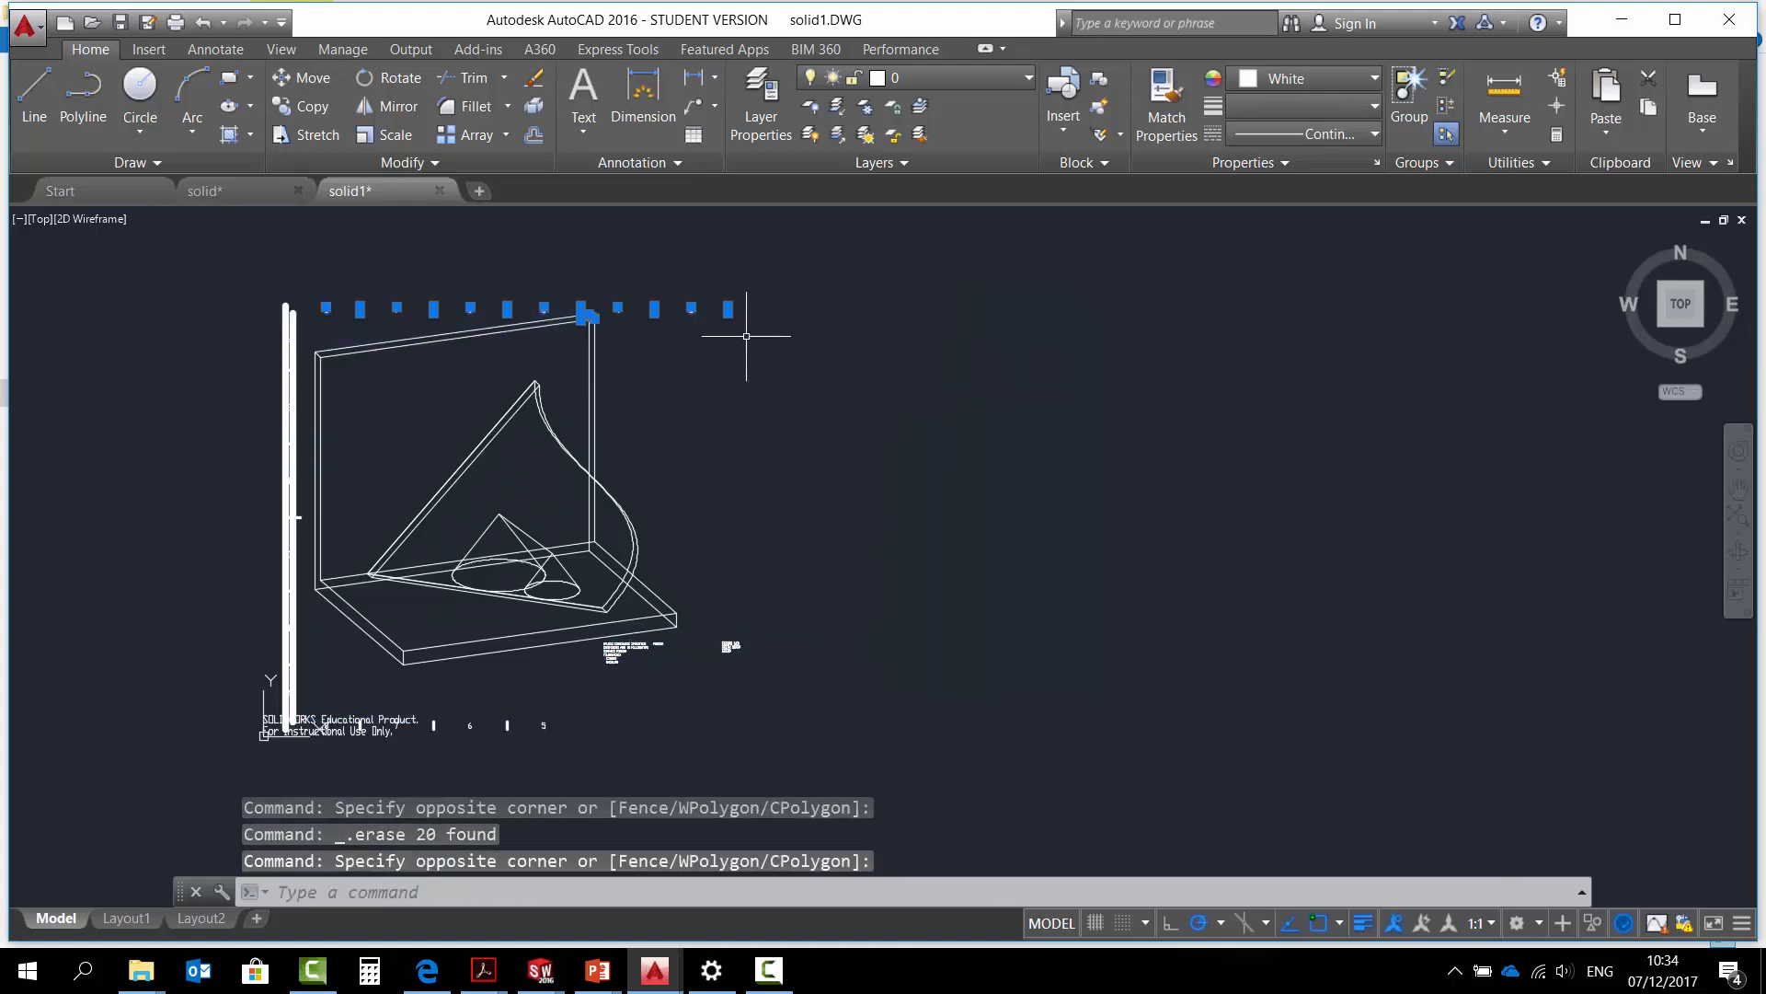
key(Delete)
click(269, 278)
click(310, 766)
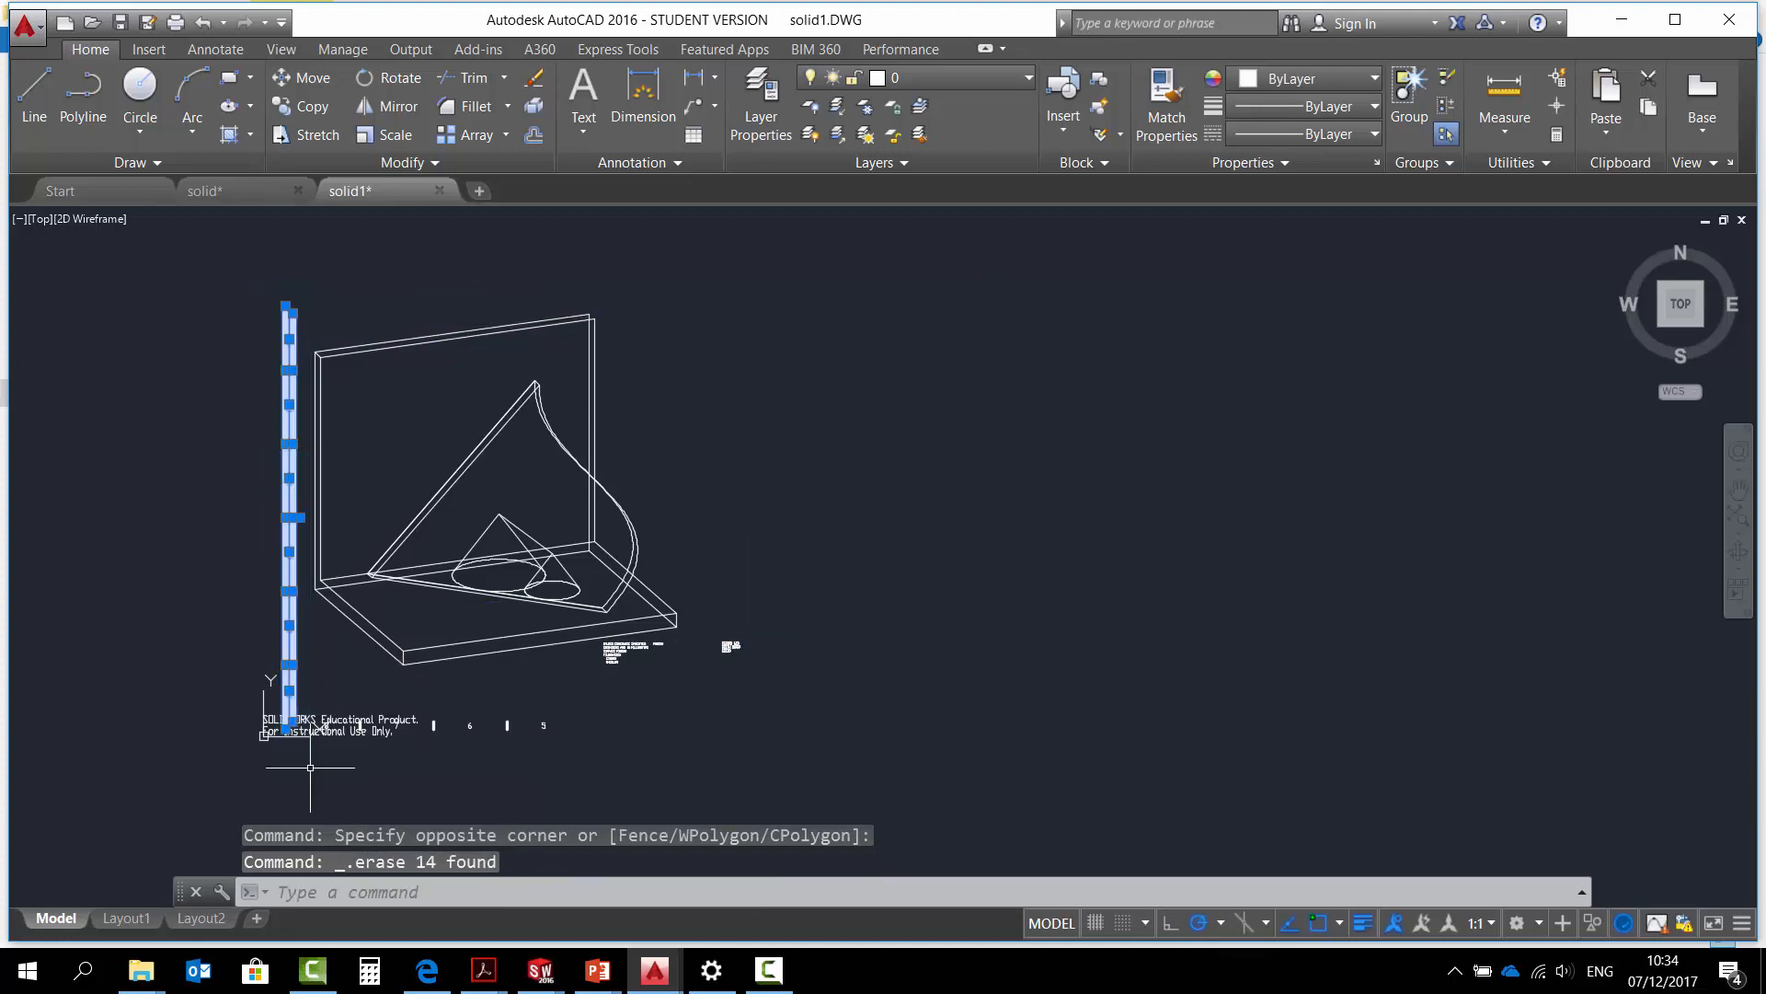
key(Delete)
click(571, 745)
click(248, 708)
key(Delete)
Erase the leftover title block notes below the base plane, including the tolerance and finish text.
scroll(601, 667, up, 2)
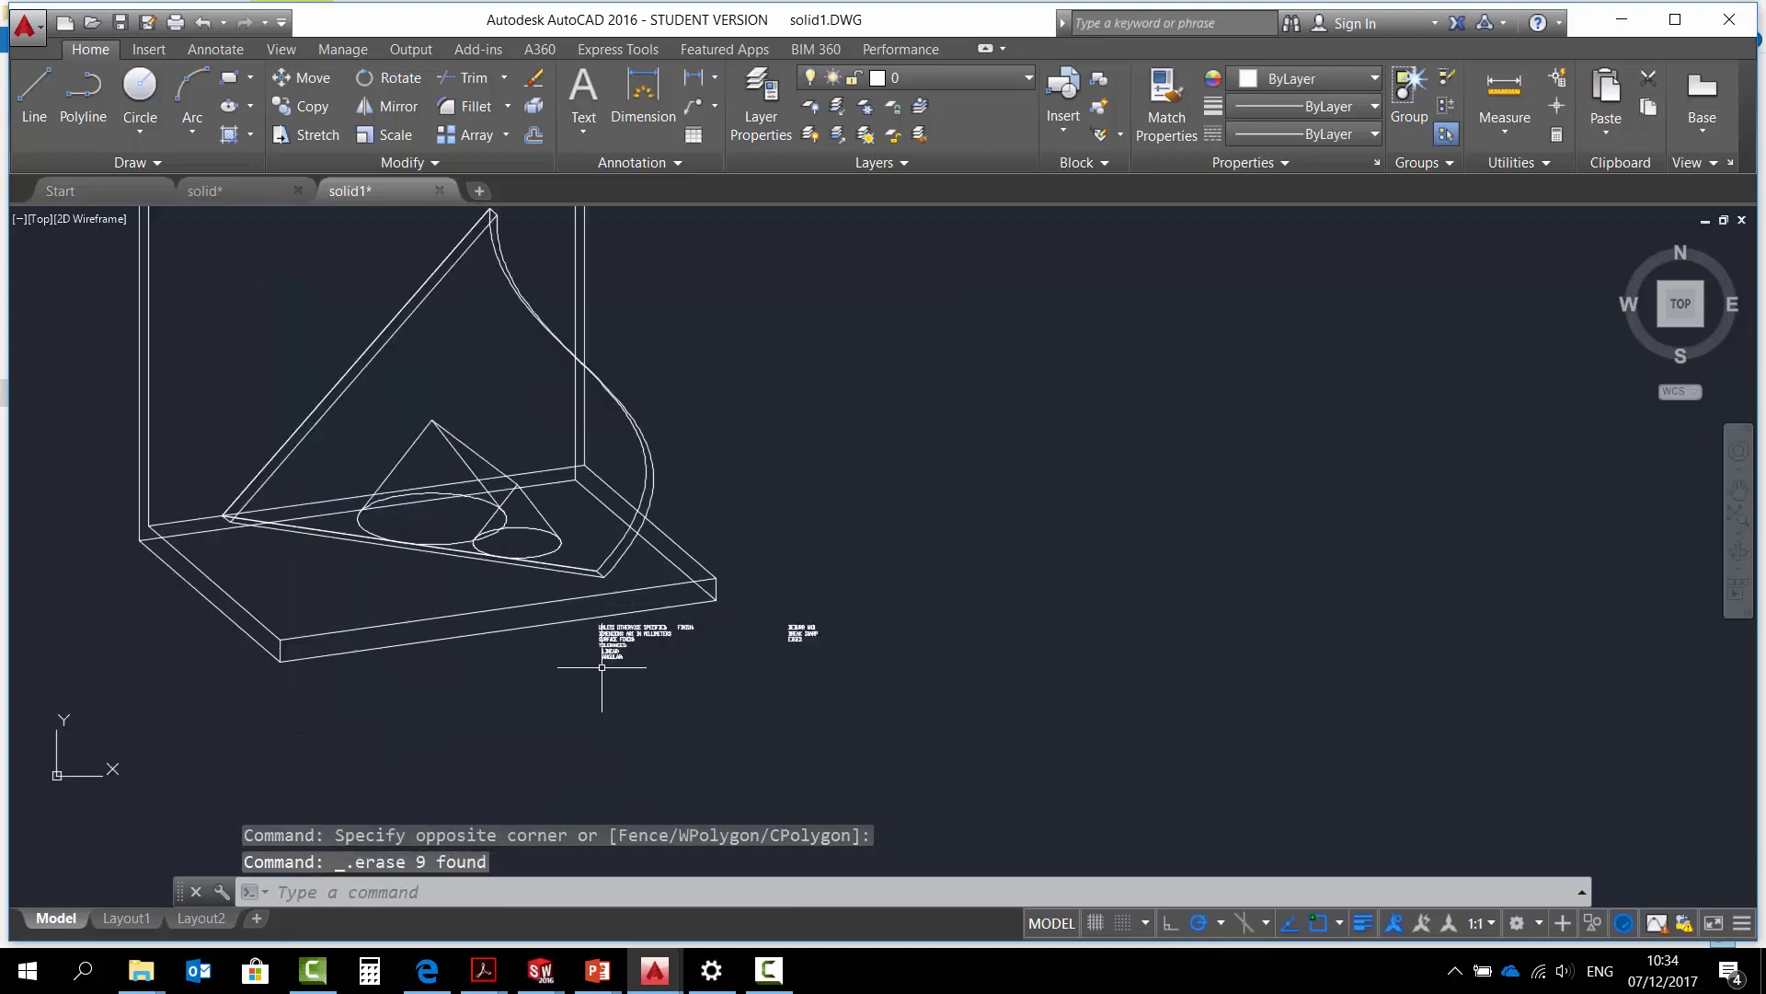
scroll(601, 667, up, 2)
click(1011, 710)
click(867, 592)
key(Delete)
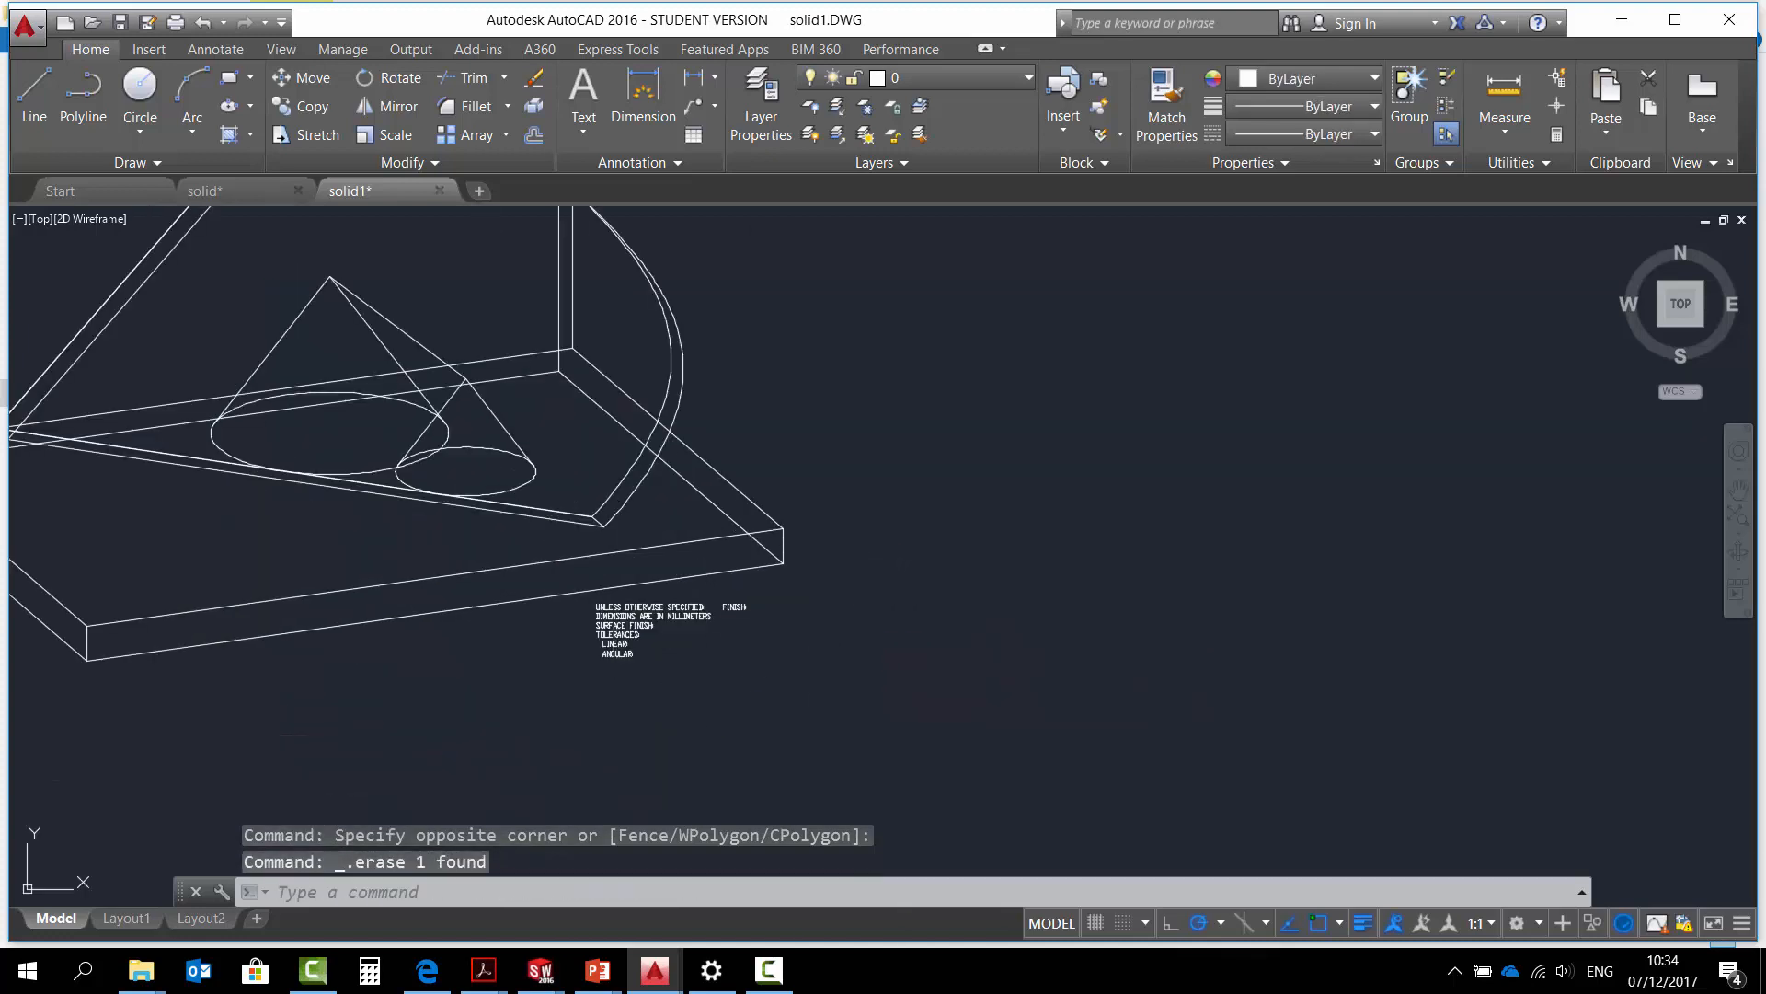
click(808, 688)
click(547, 599)
key(Delete)
scroll(667, 626, down, 2)
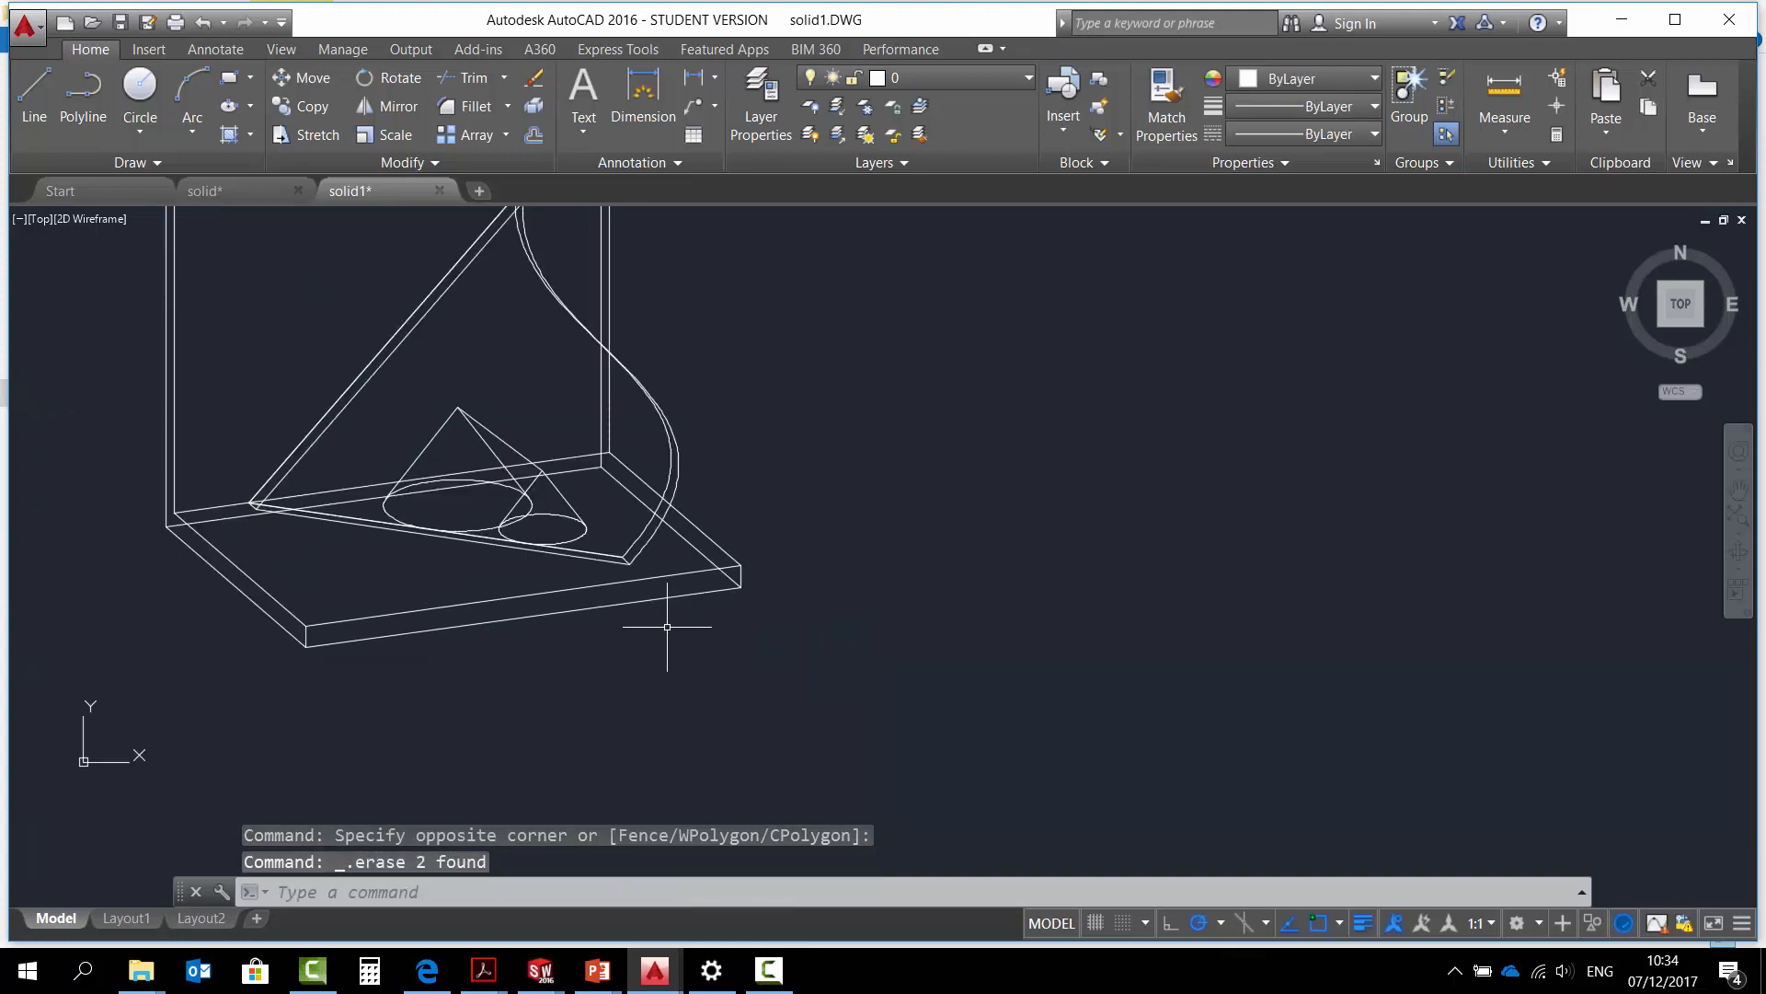
Erase the outer thickness edges meeting at the vertical plane's upper-left corner.
middle_drag(219, 561, 360, 707)
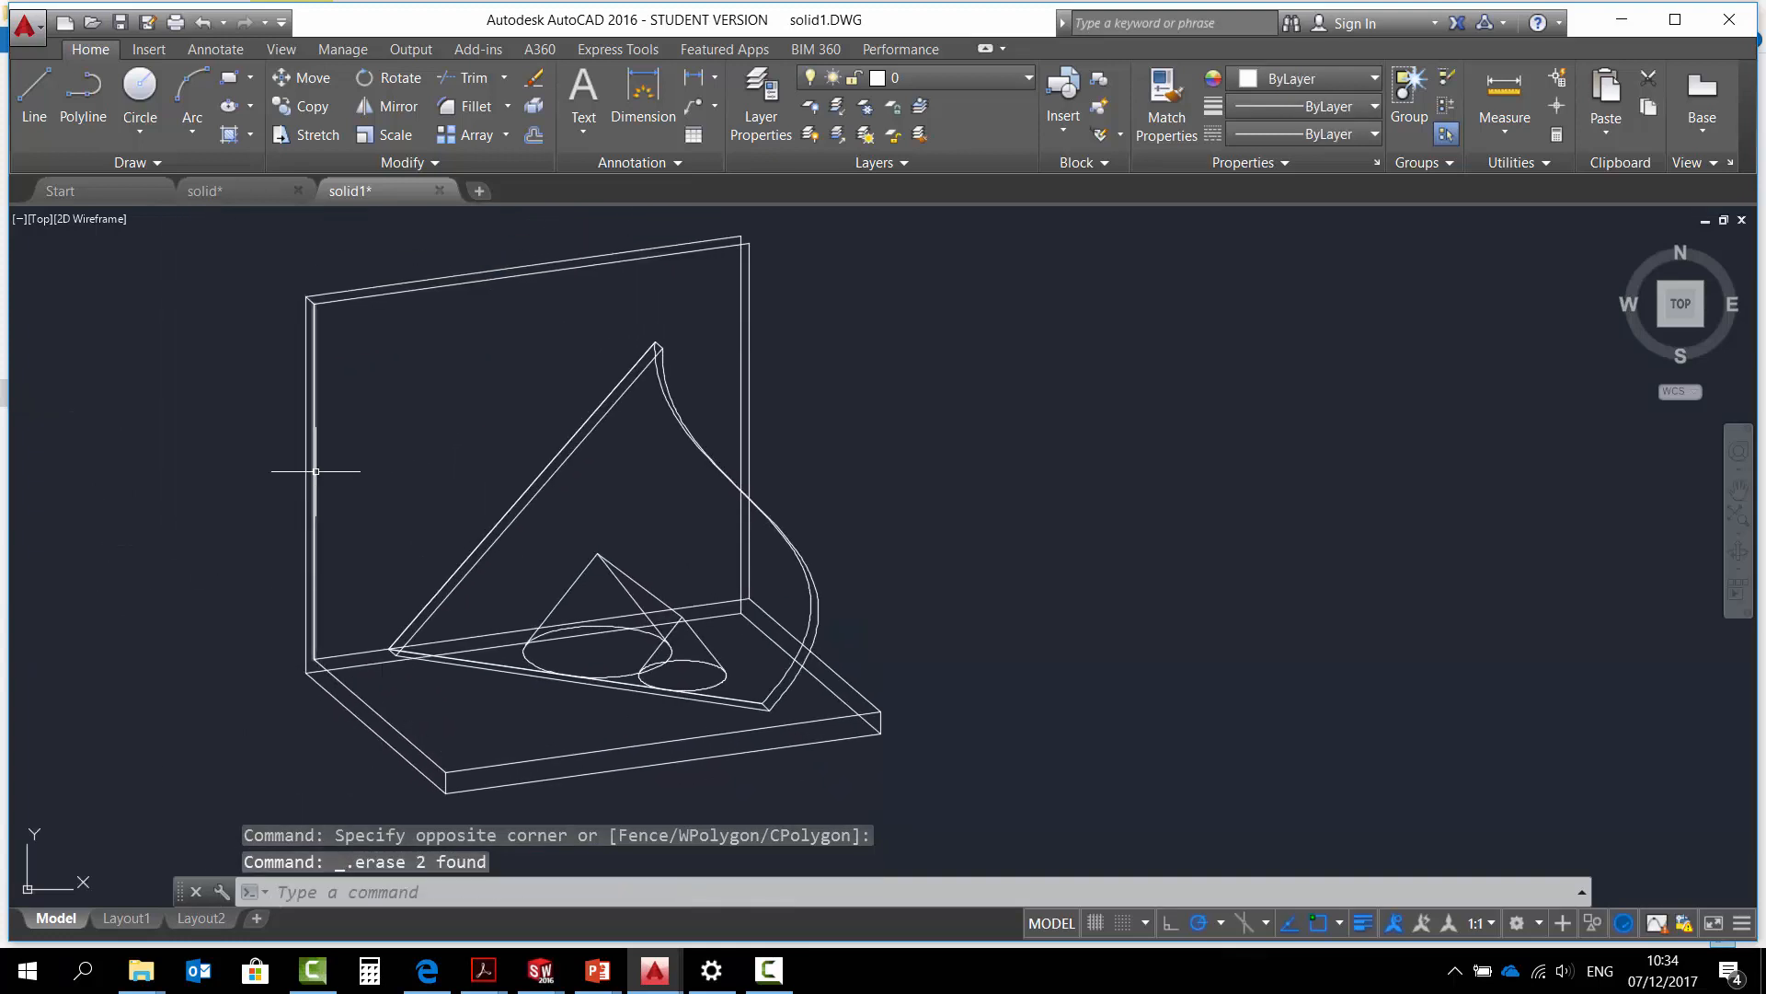
scroll(308, 310, up, 2)
click(308, 287)
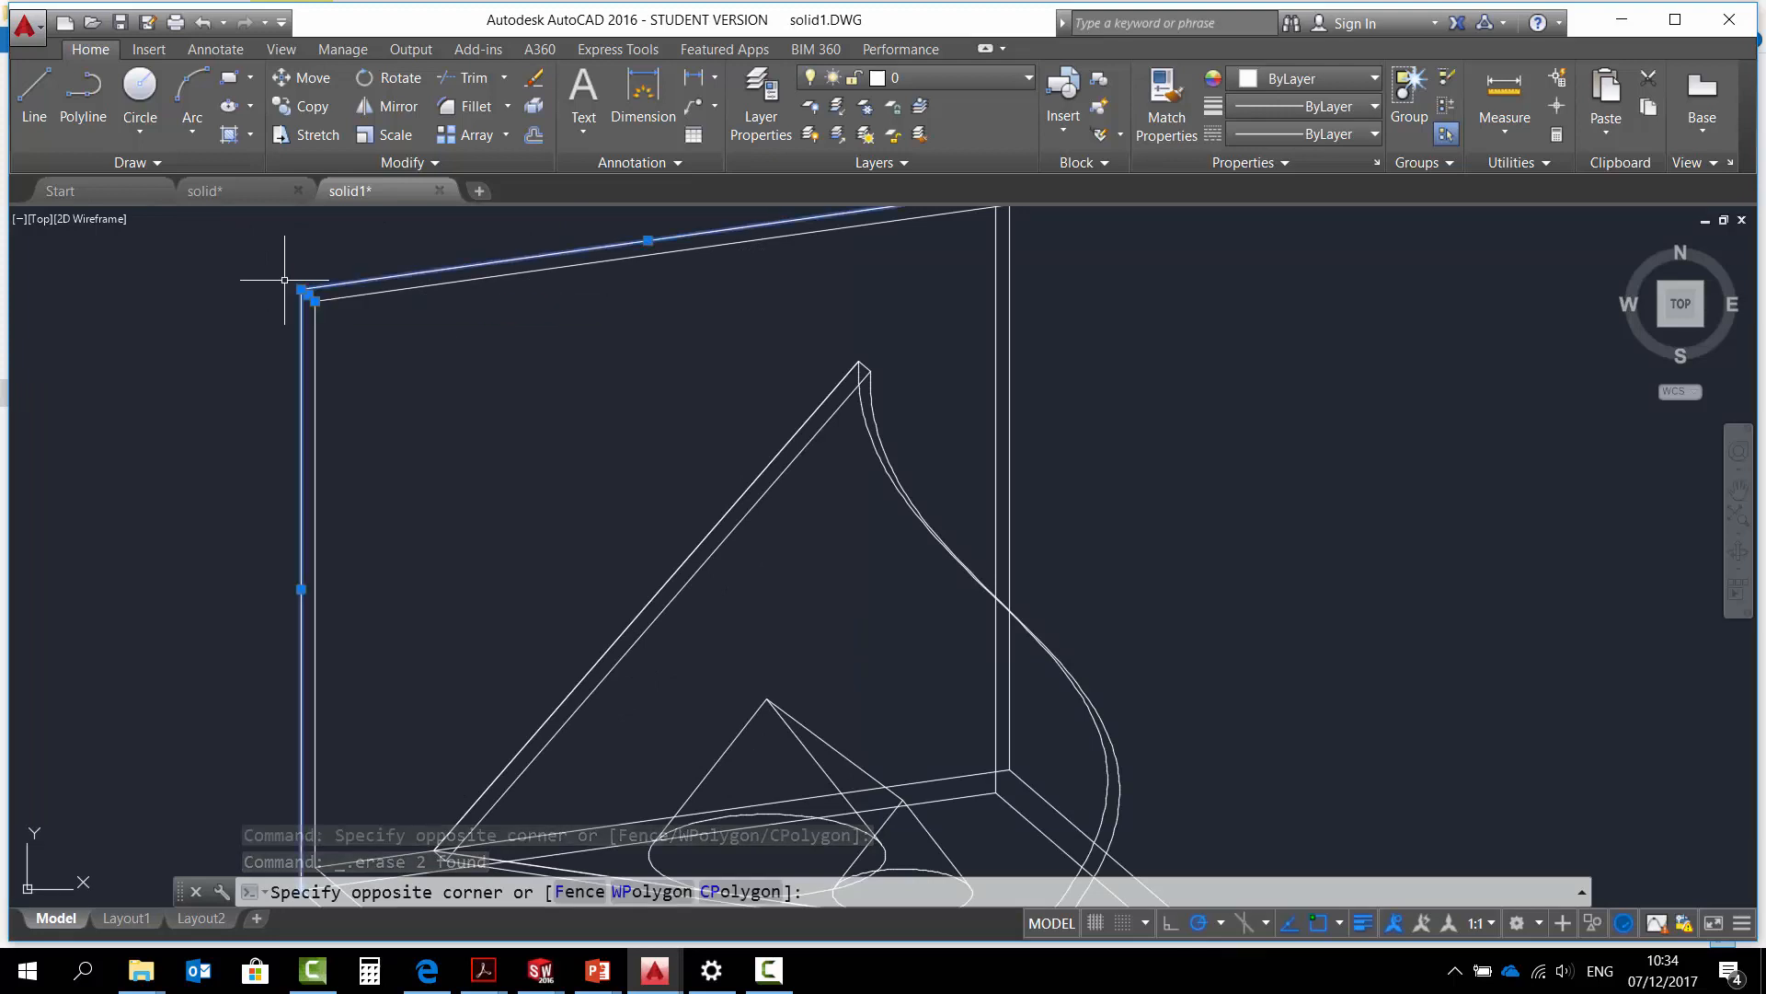
click(294, 311)
key(Delete)
scroll(294, 311, down, 2)
Erase the base plane's lower thickness edges at its front and right corners.
middle_drag(346, 394, 339, 421)
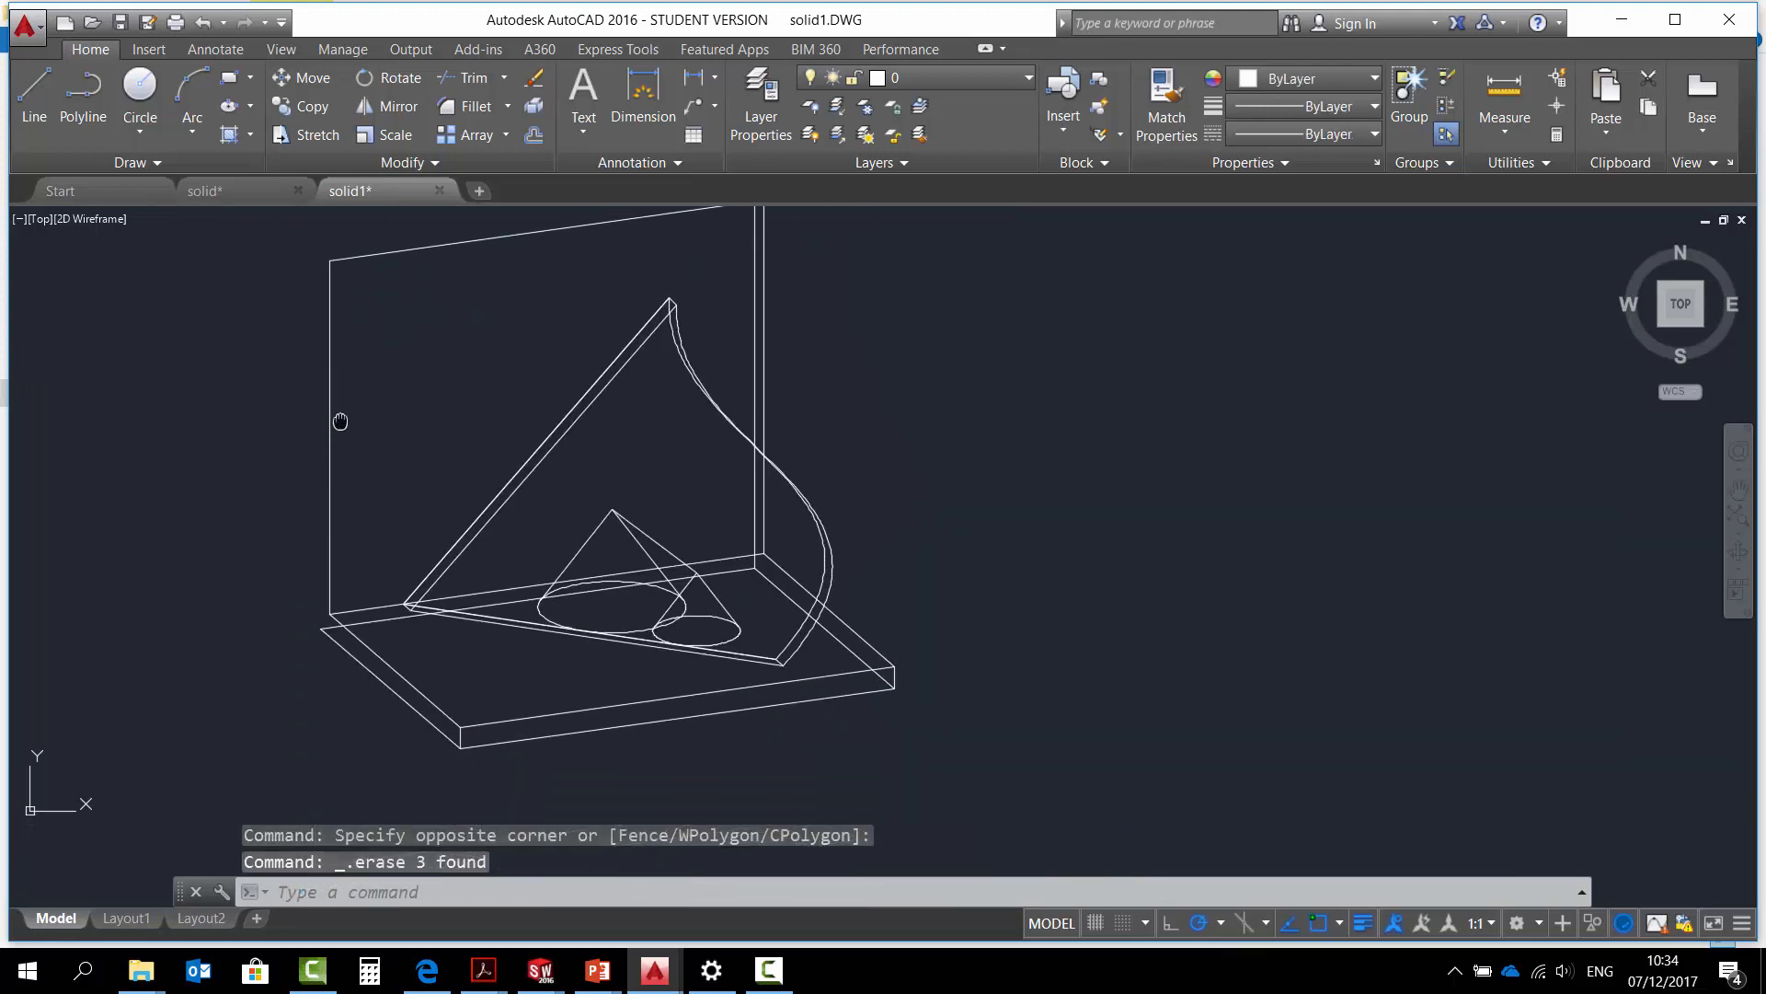
scroll(453, 755, up, 2)
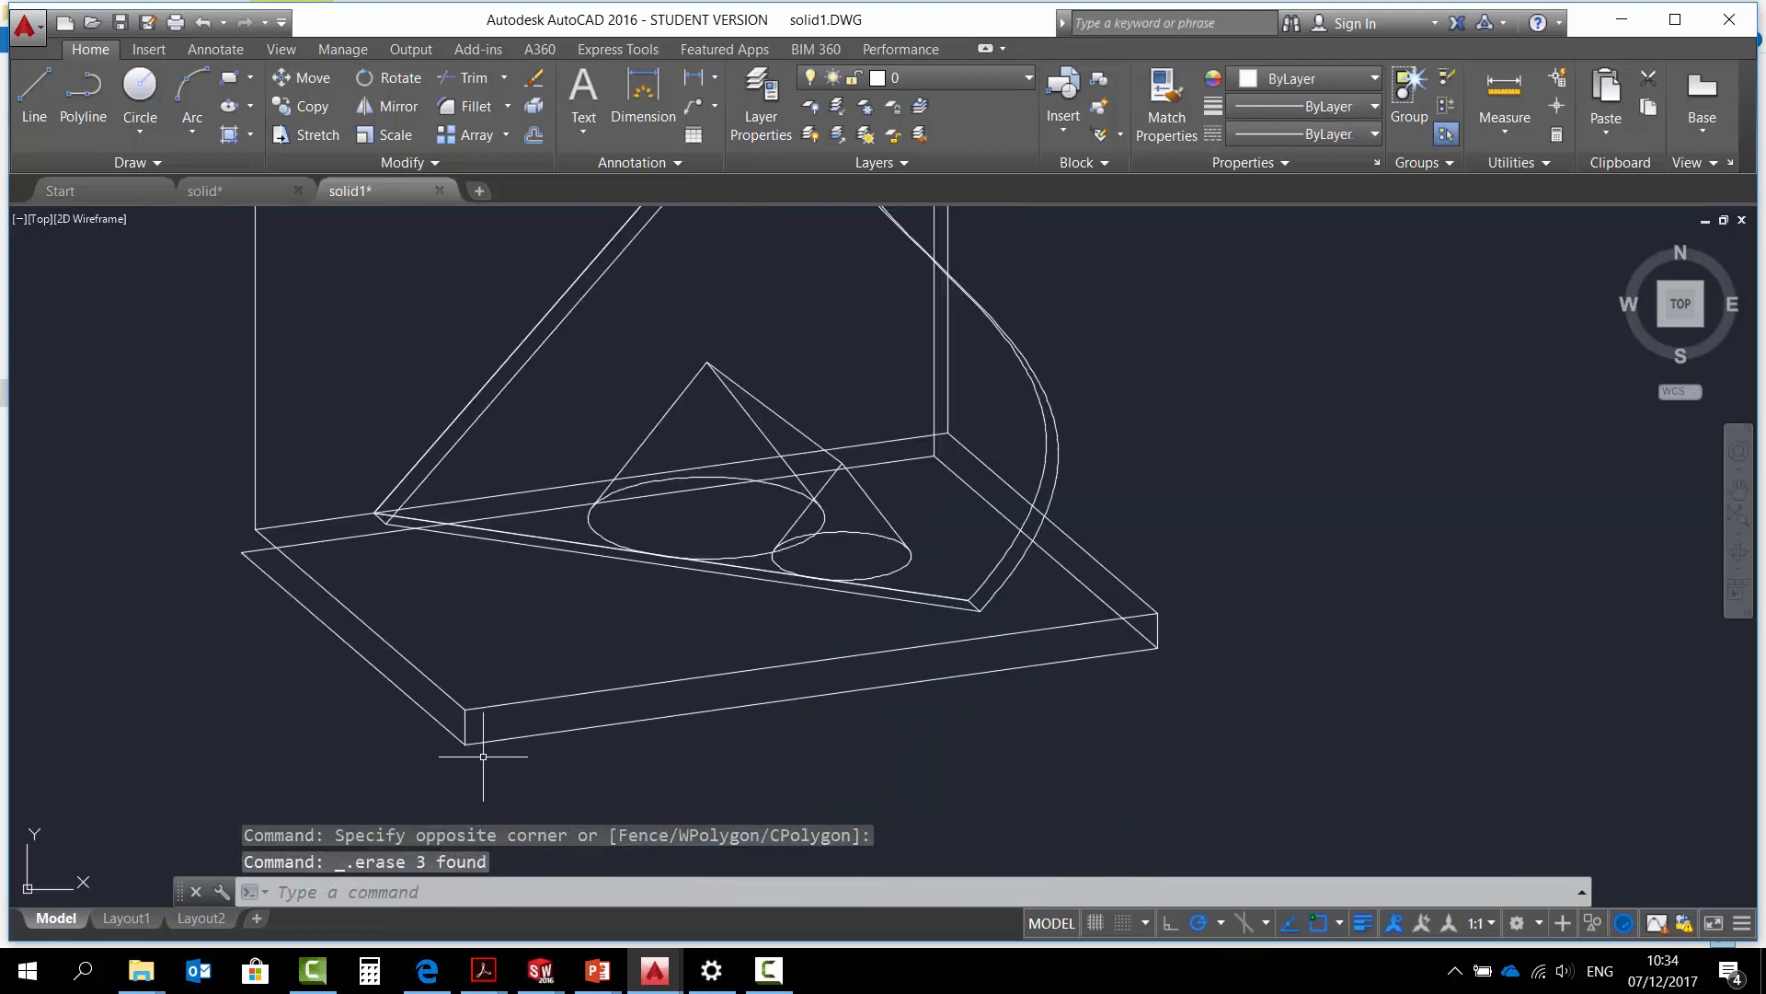
click(473, 722)
click(465, 733)
key(Delete)
click(1167, 659)
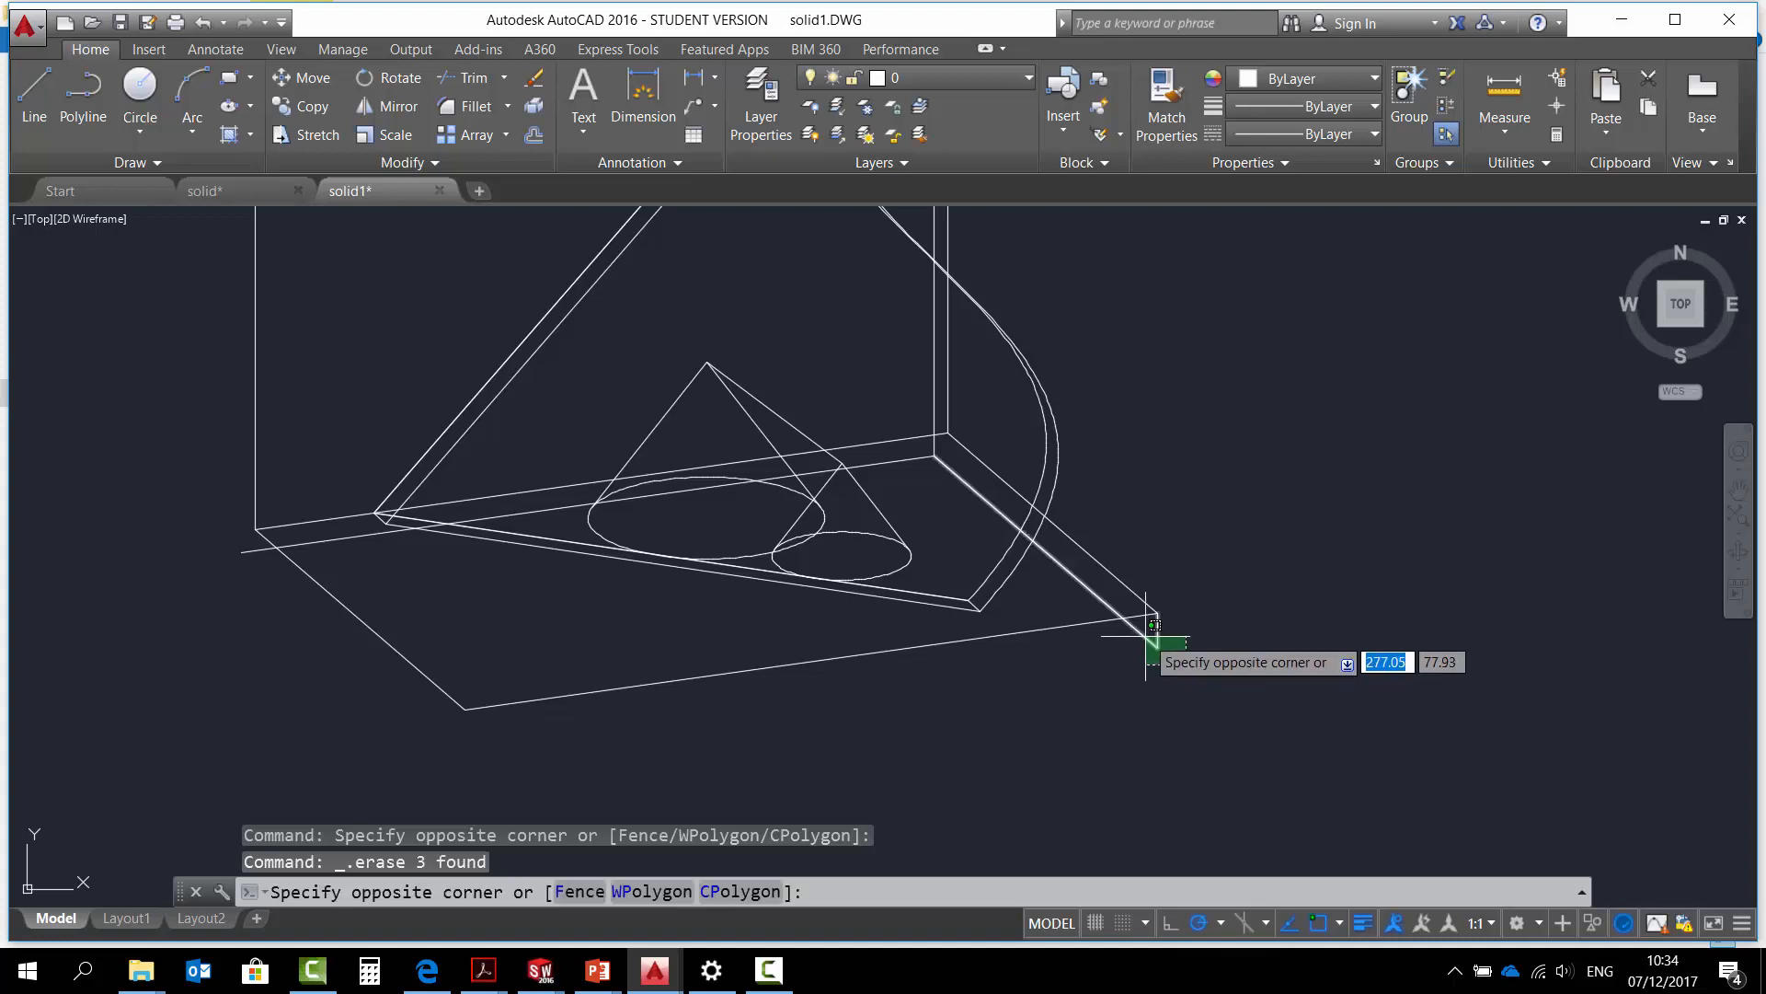
click(1143, 625)
key(Delete)
Erase the leftover lower rear edge of the base plane that runs past its left corner.
scroll(1130, 579, up, 5)
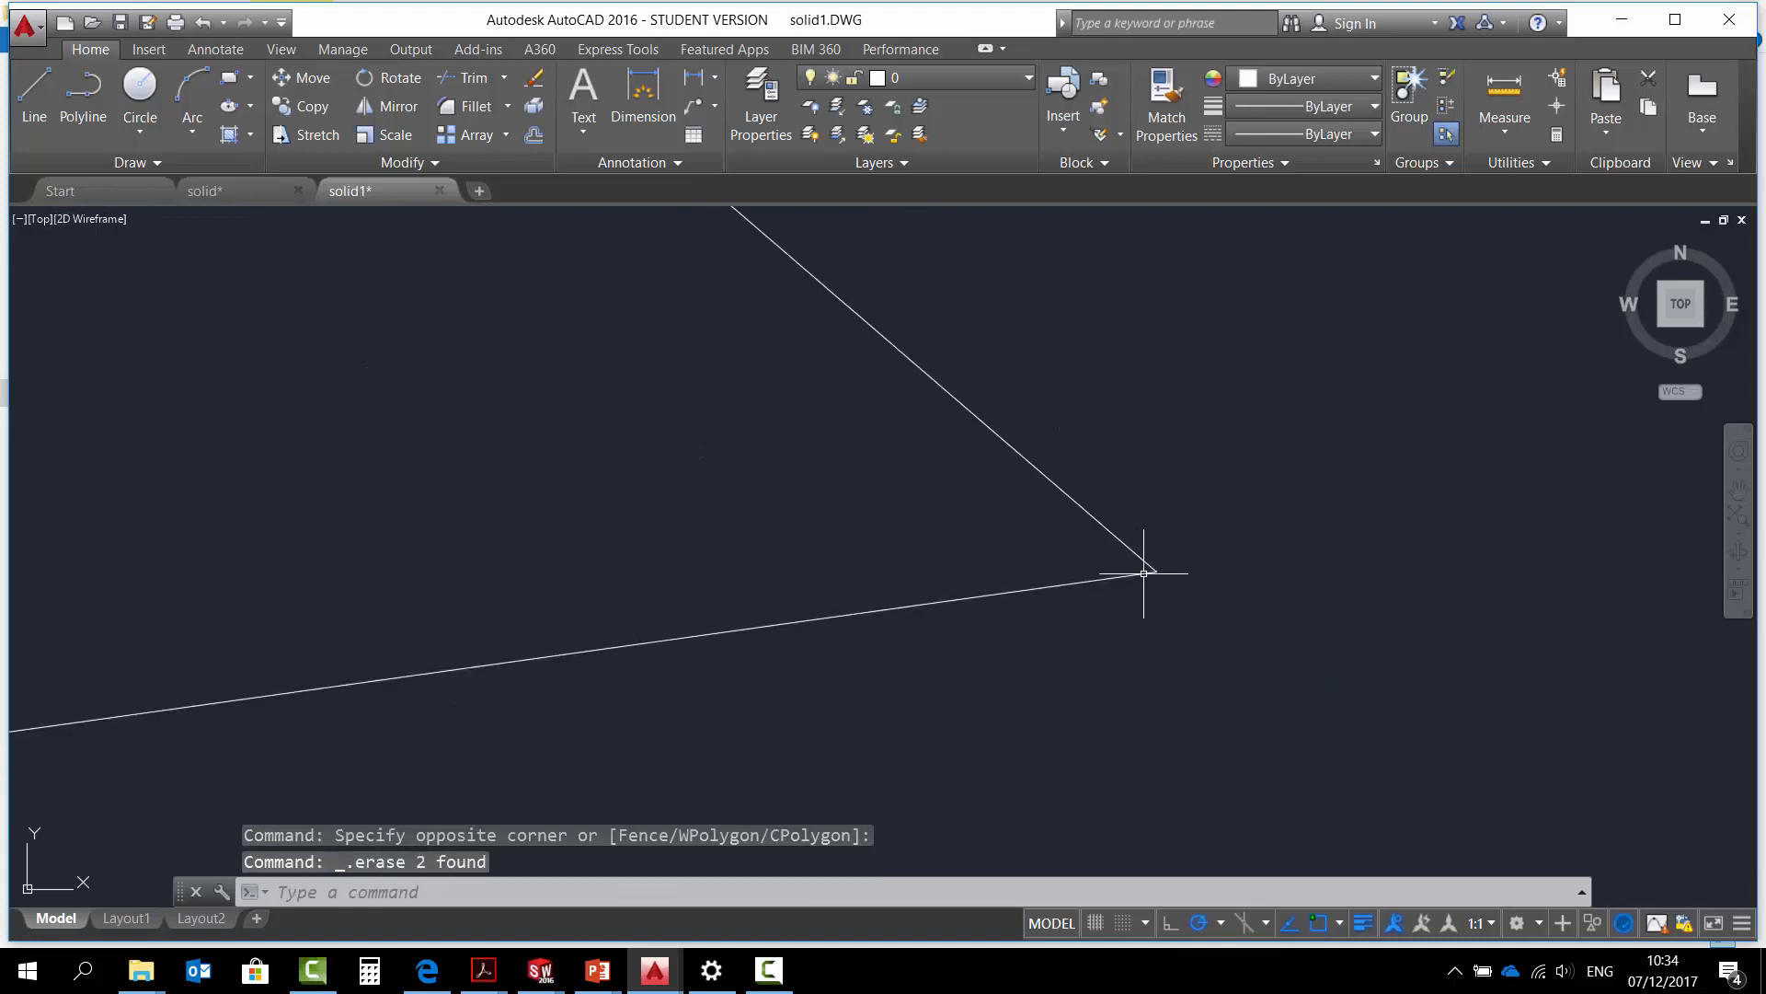
scroll(1127, 588, down, 3)
scroll(1127, 597, down, 3)
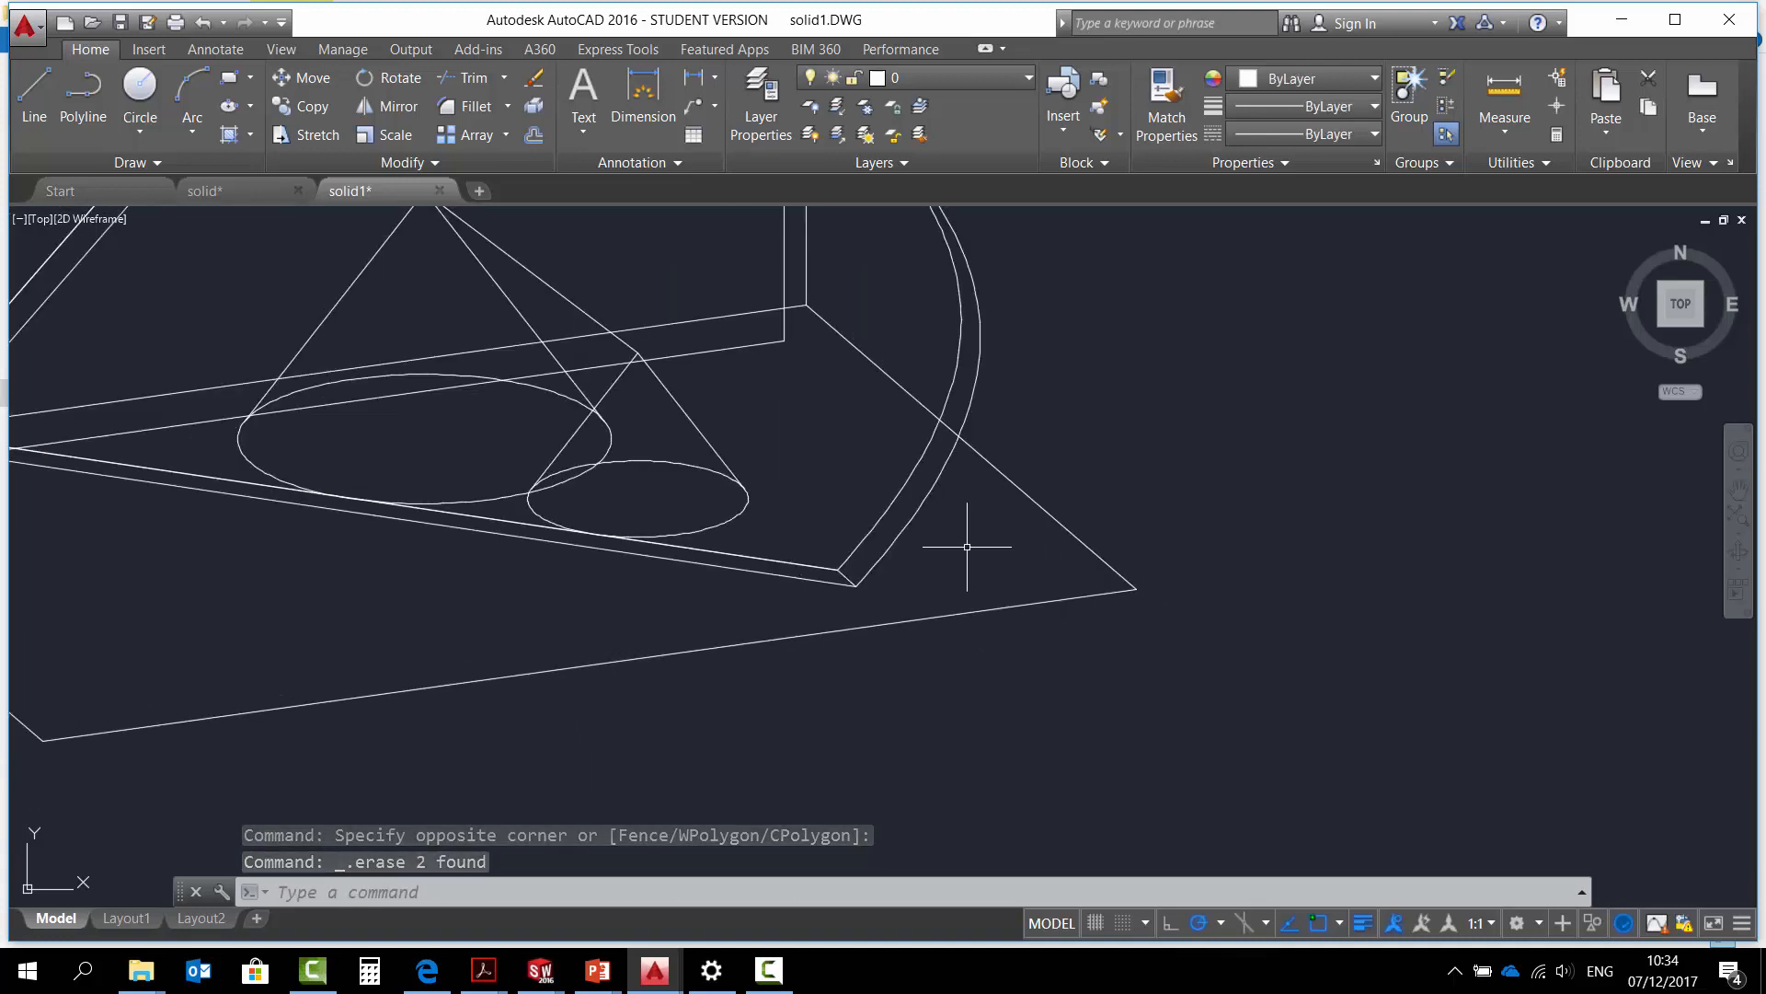
middle_drag(966, 552, 1413, 711)
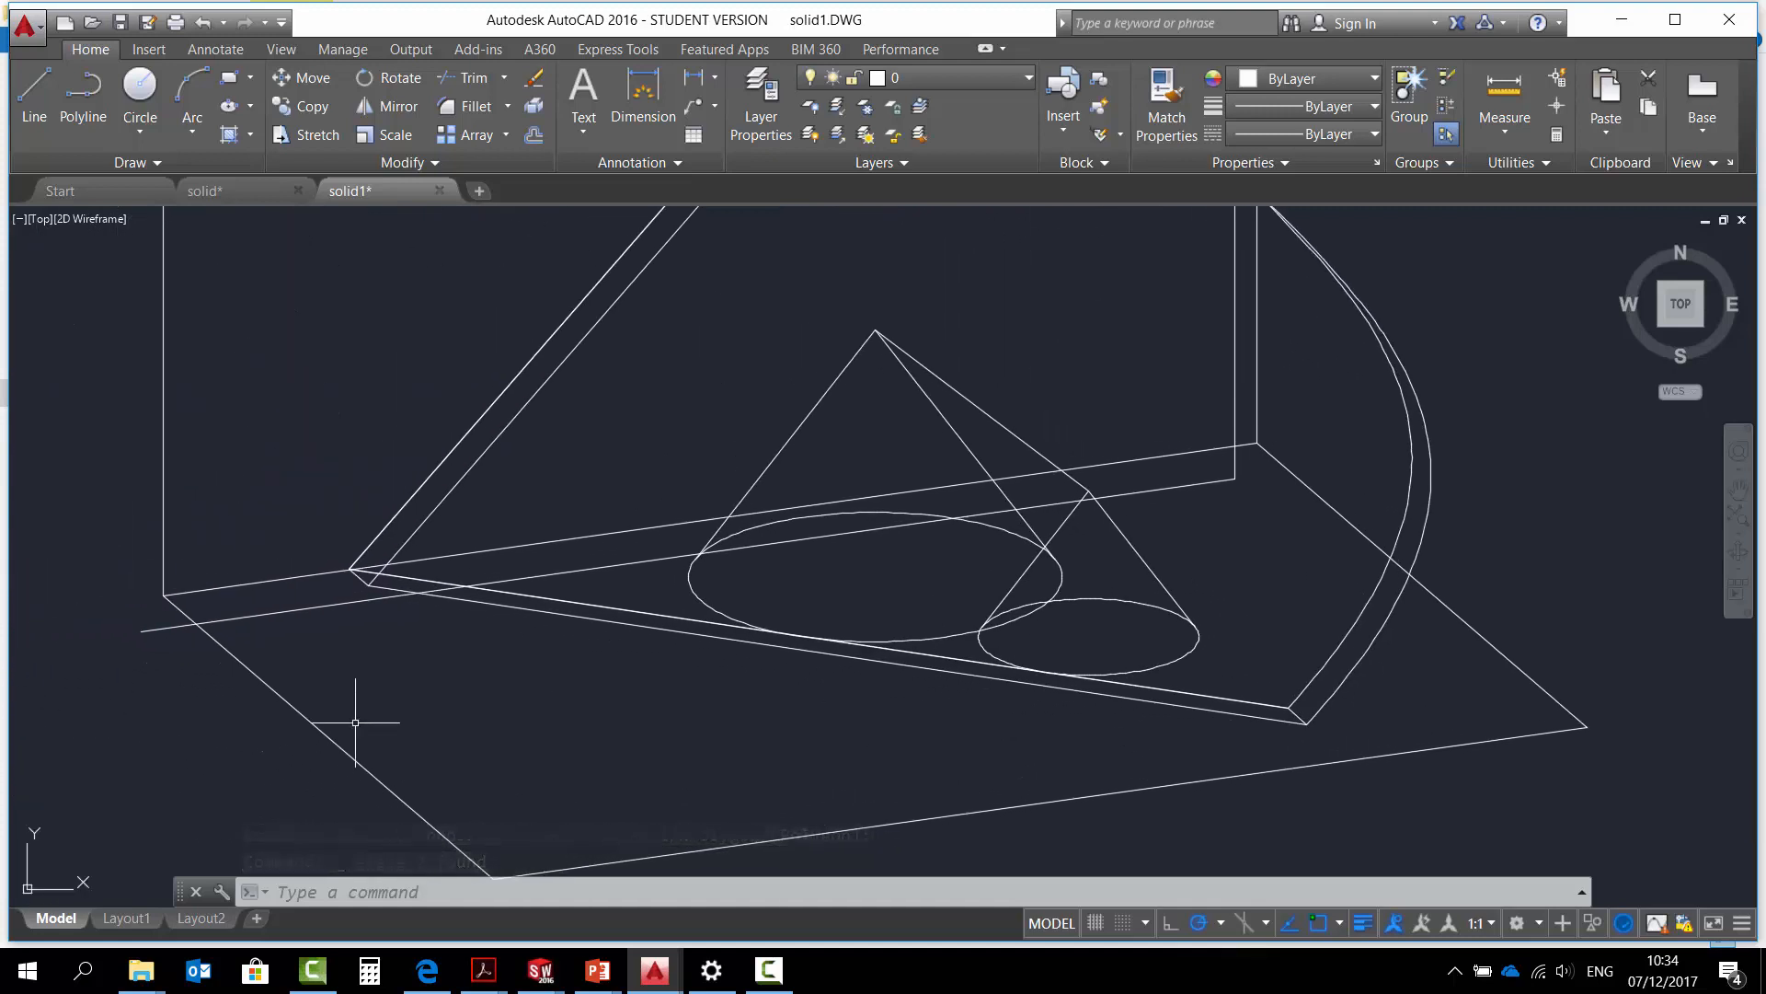
click(180, 670)
click(140, 628)
key(Delete)
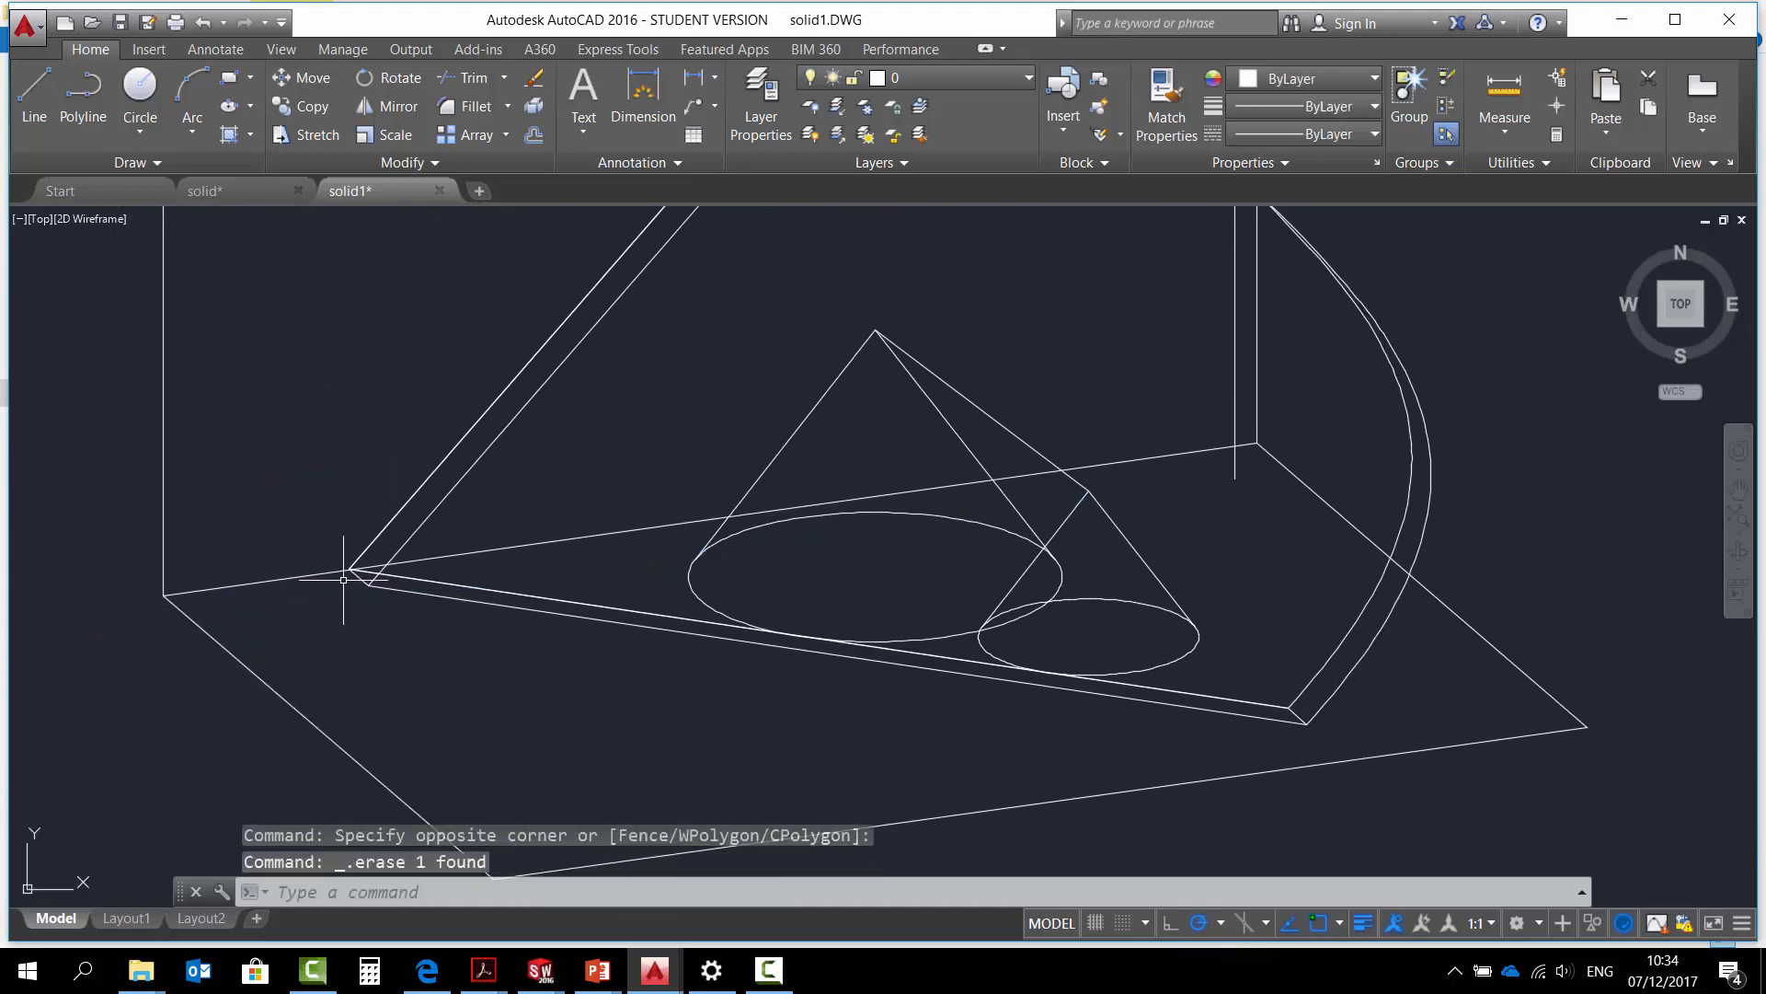
Erase the oblique plane's thickness edges at its lower-left corner and its second curved edge at the lower-right corner.
scroll(343, 579, up, 4)
click(381, 662)
click(335, 603)
key(Delete)
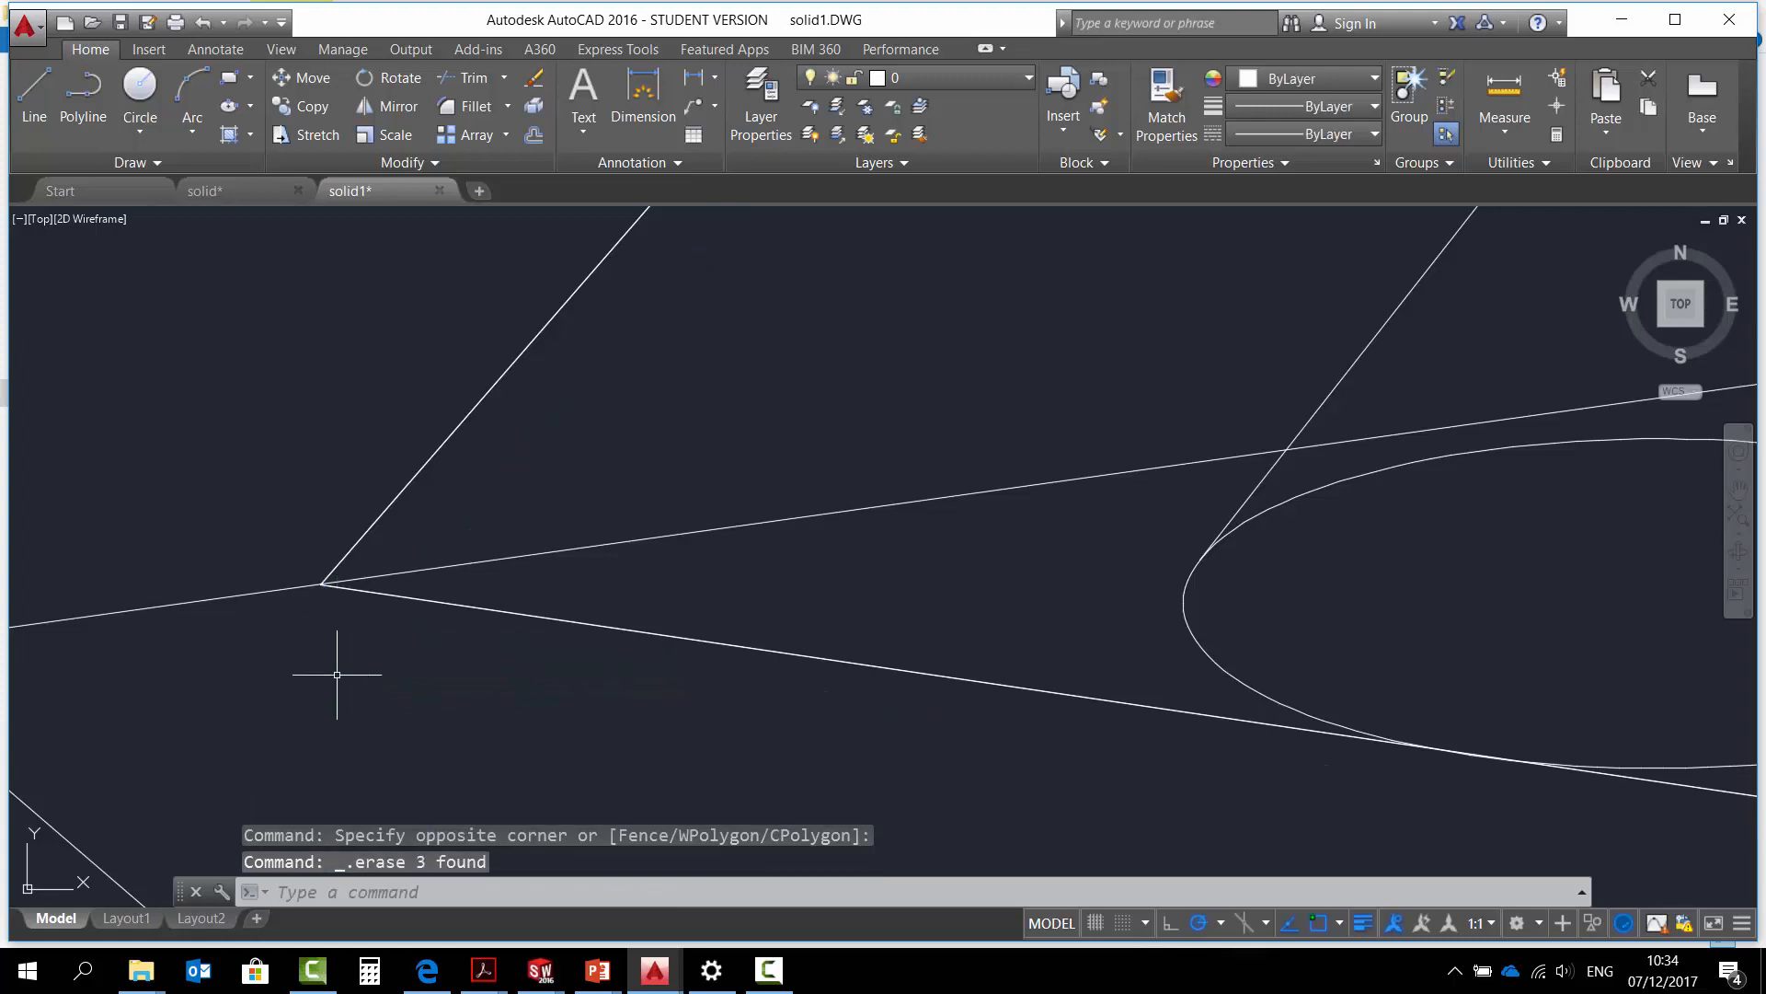
scroll(340, 670, down, 4)
click(948, 737)
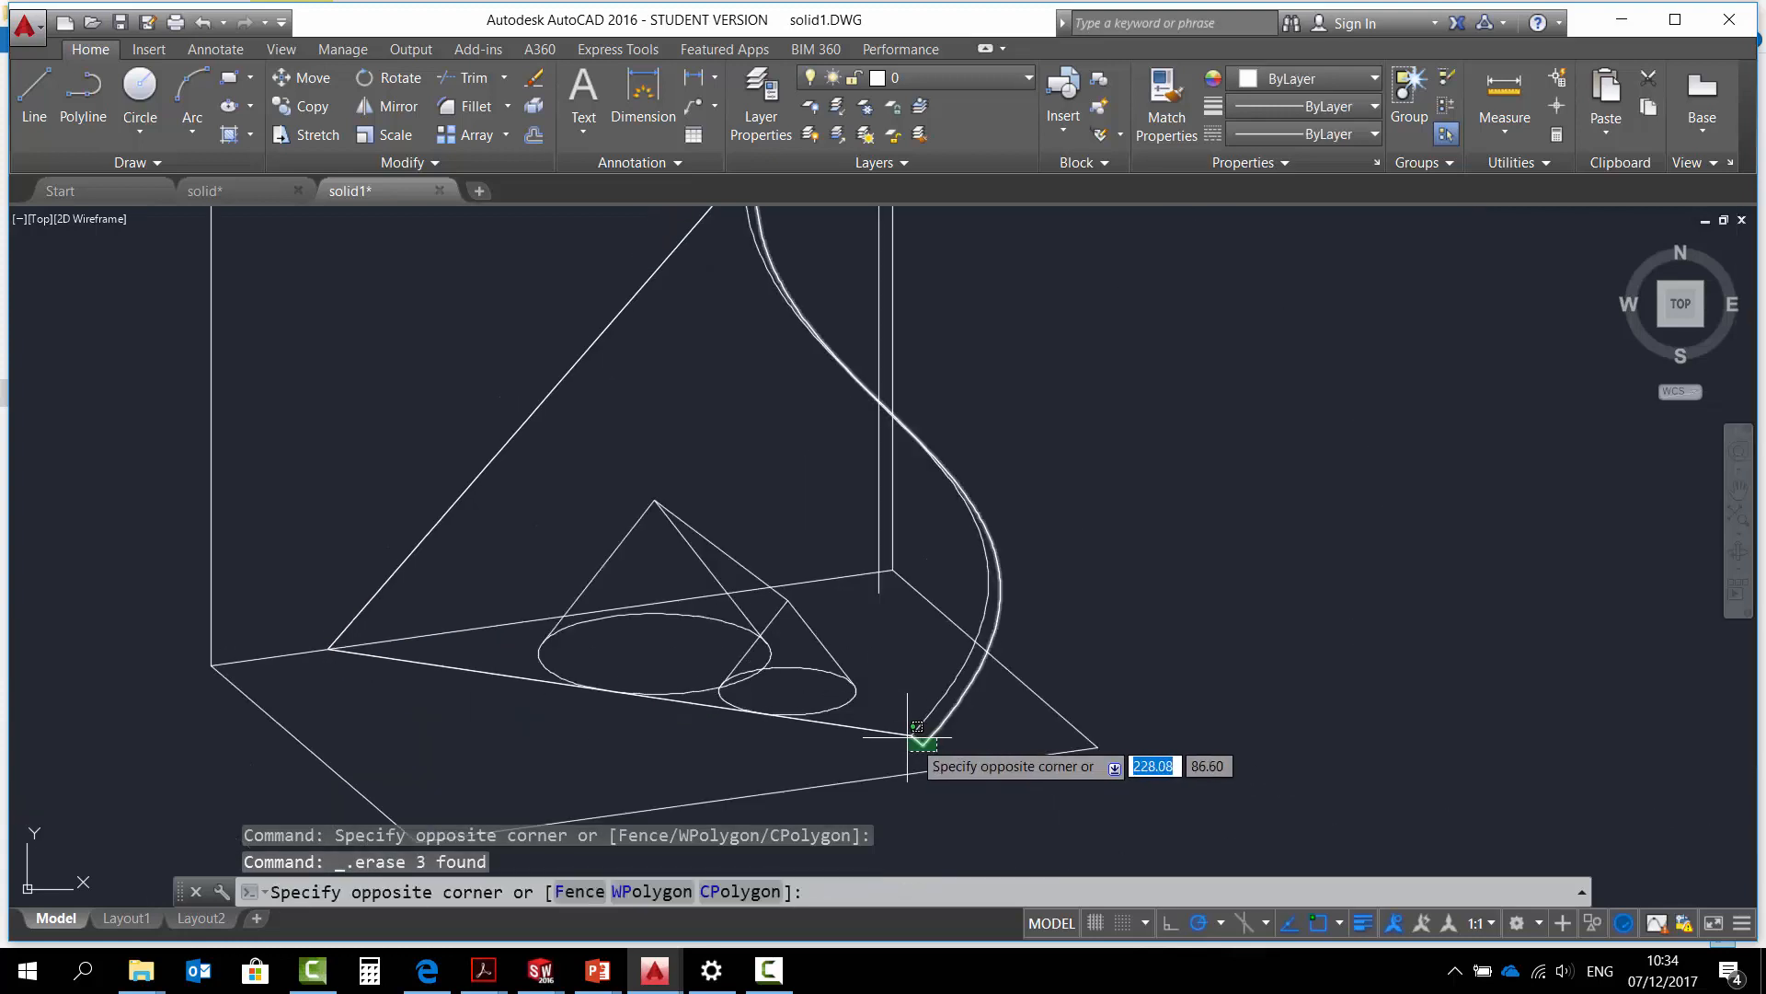
click(918, 729)
key(Delete)
Erase the short thickness edge at the oblique plane's apex and the extra vertical line beside the vertical plane's right edge.
scroll(968, 669, down, 2)
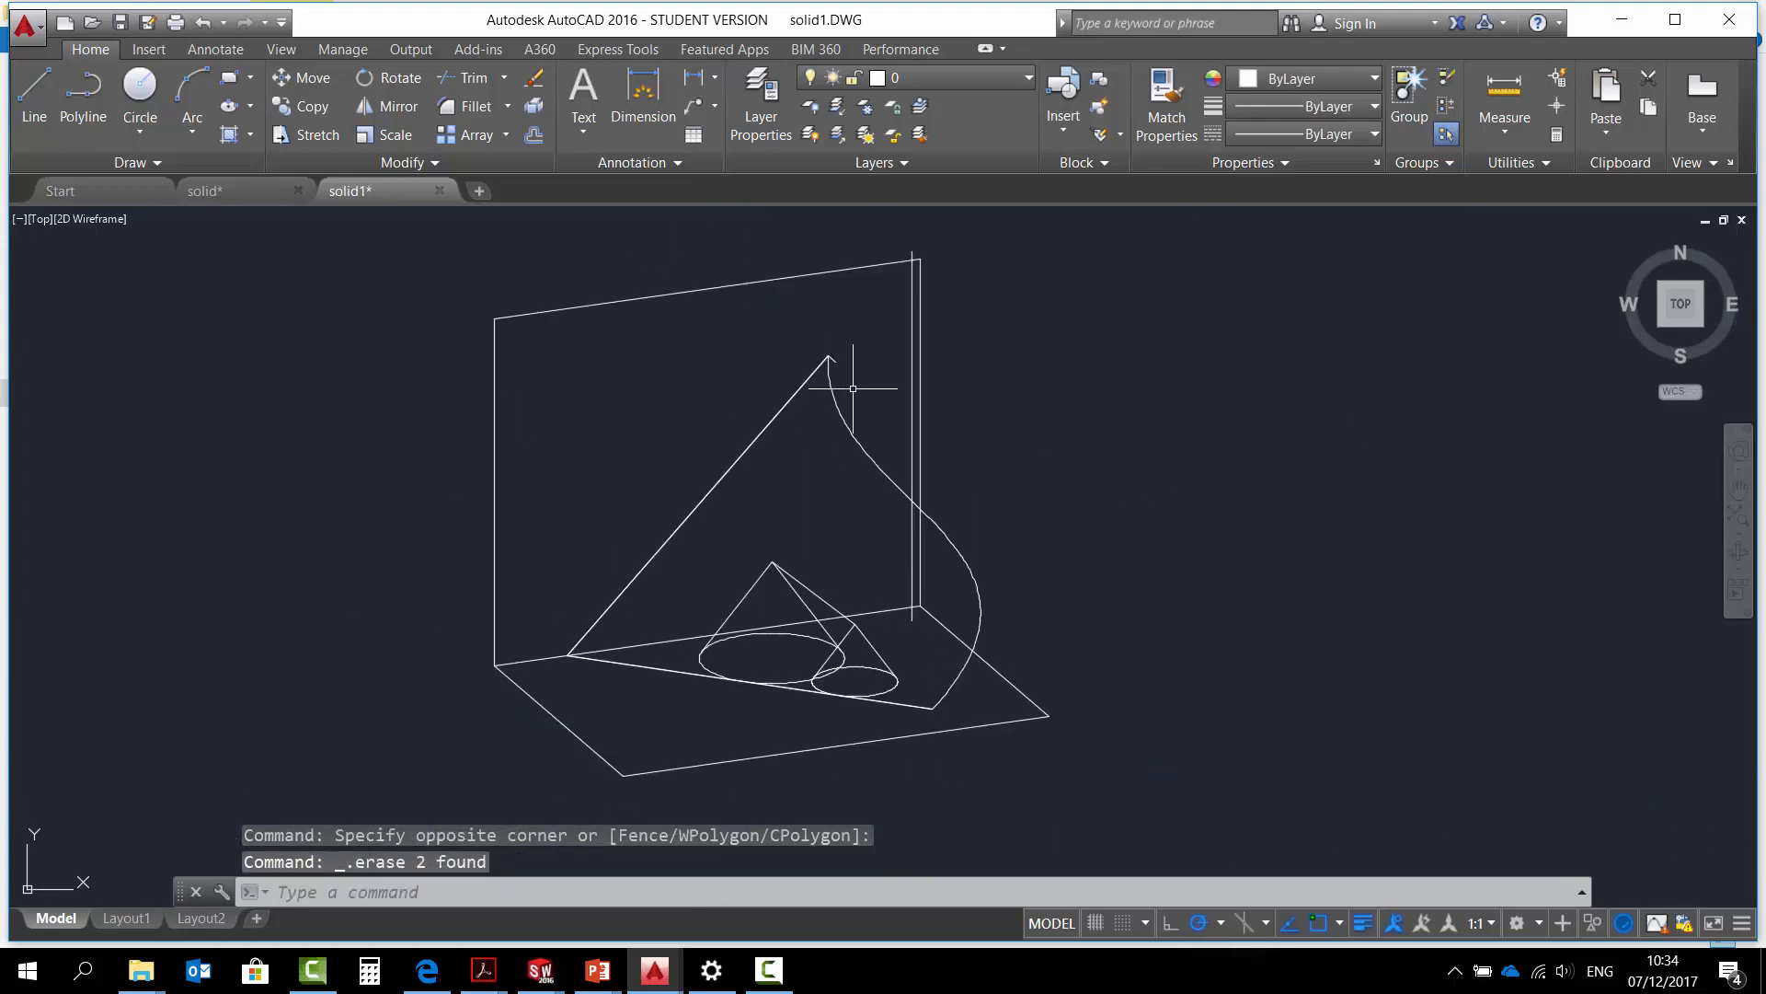
scroll(853, 388, up, 2)
click(816, 343)
click(859, 383)
key(Delete)
scroll(866, 425, down, 2)
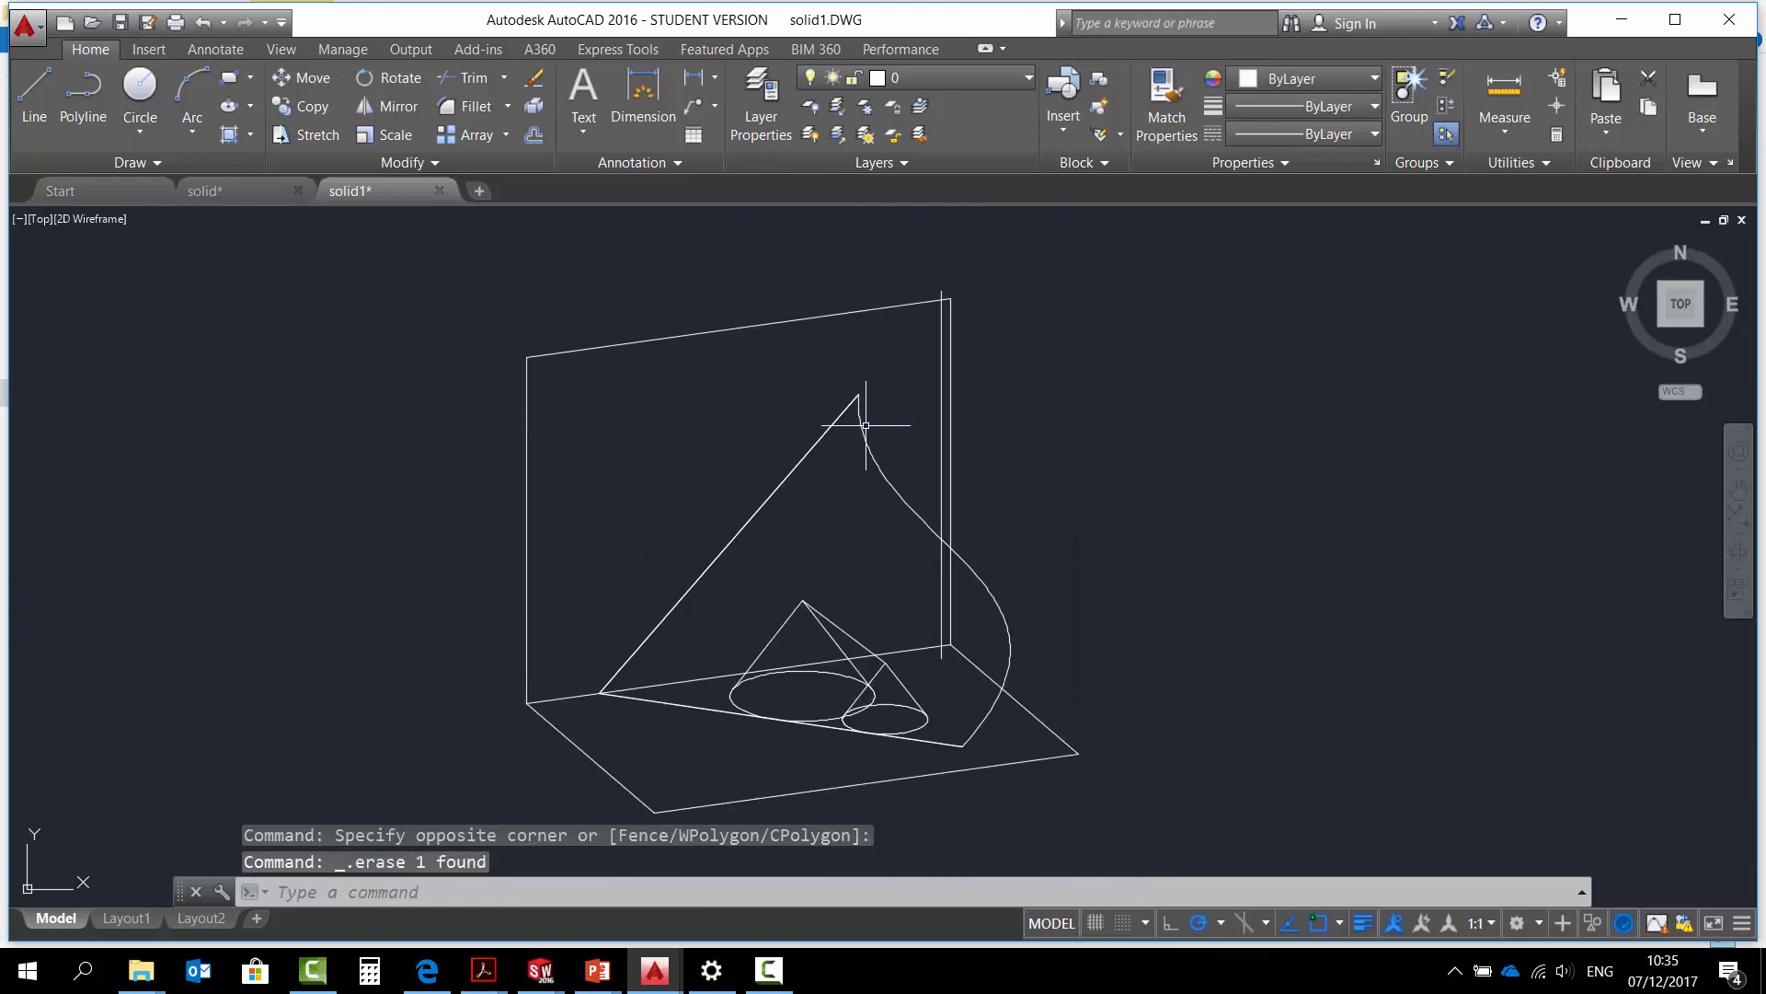
click(941, 354)
key(Delete)
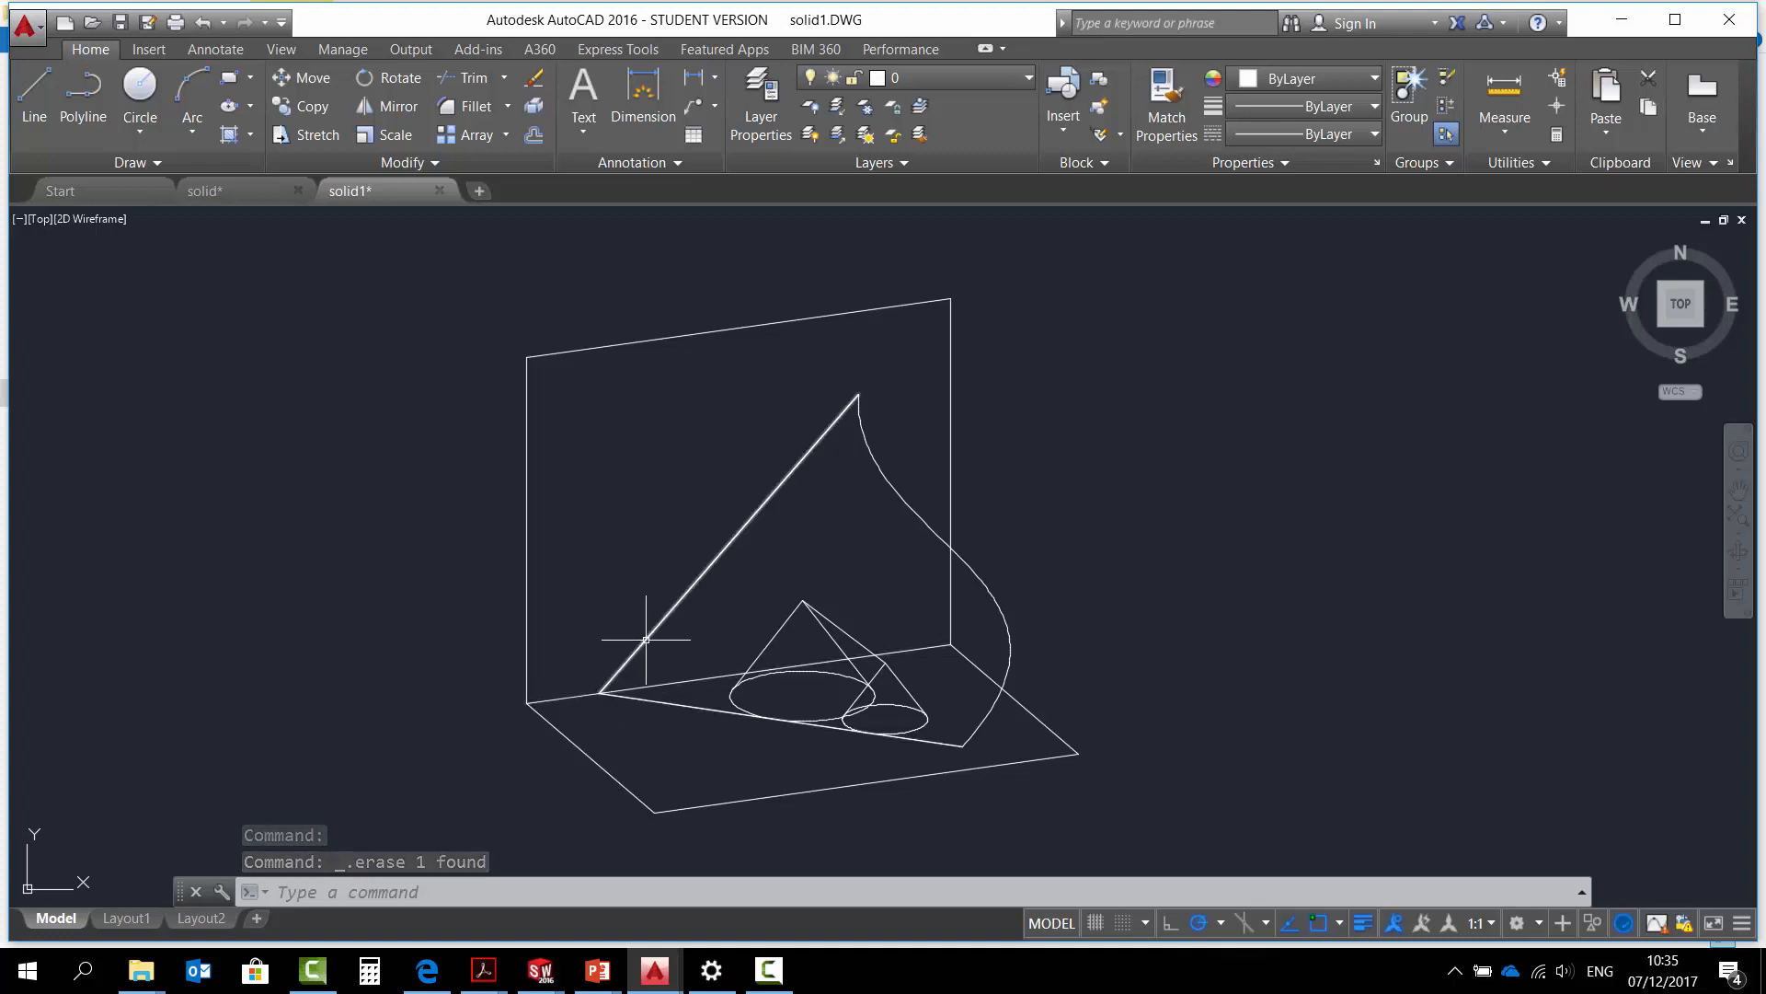
Erase the duplicate lines overlapping the oblique plane's sloping edge and its bottom edge.
scroll(628, 664, up, 4)
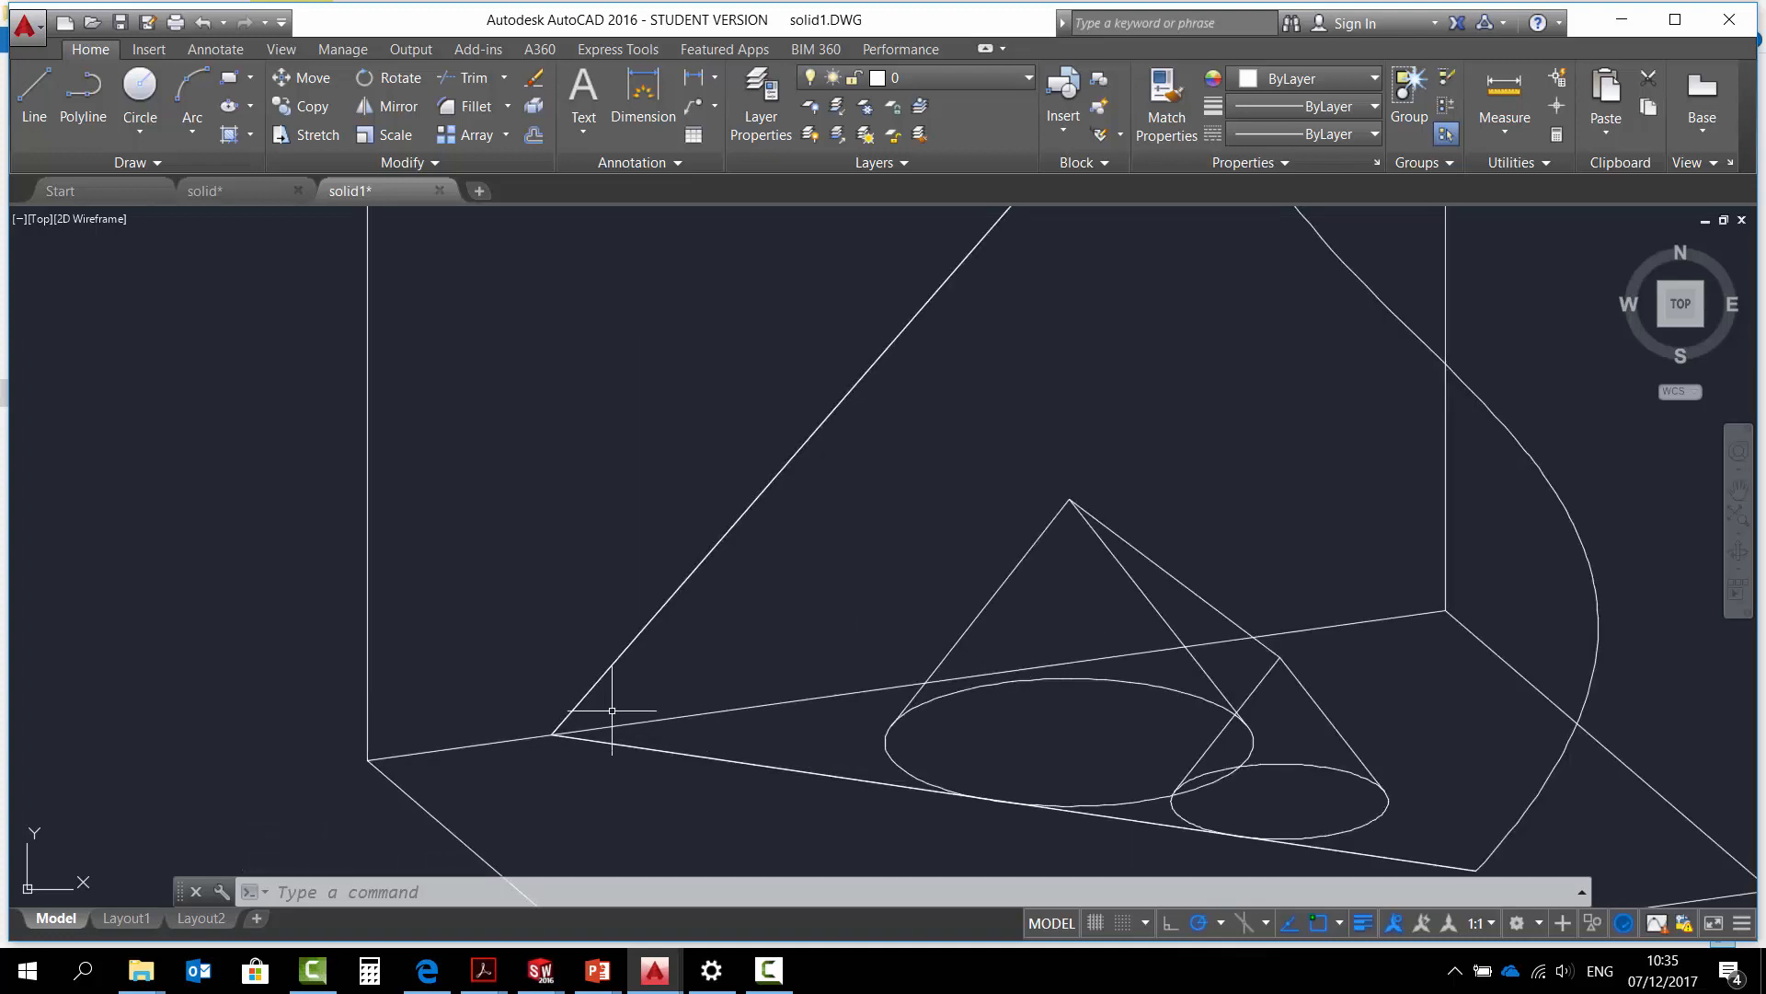
click(586, 692)
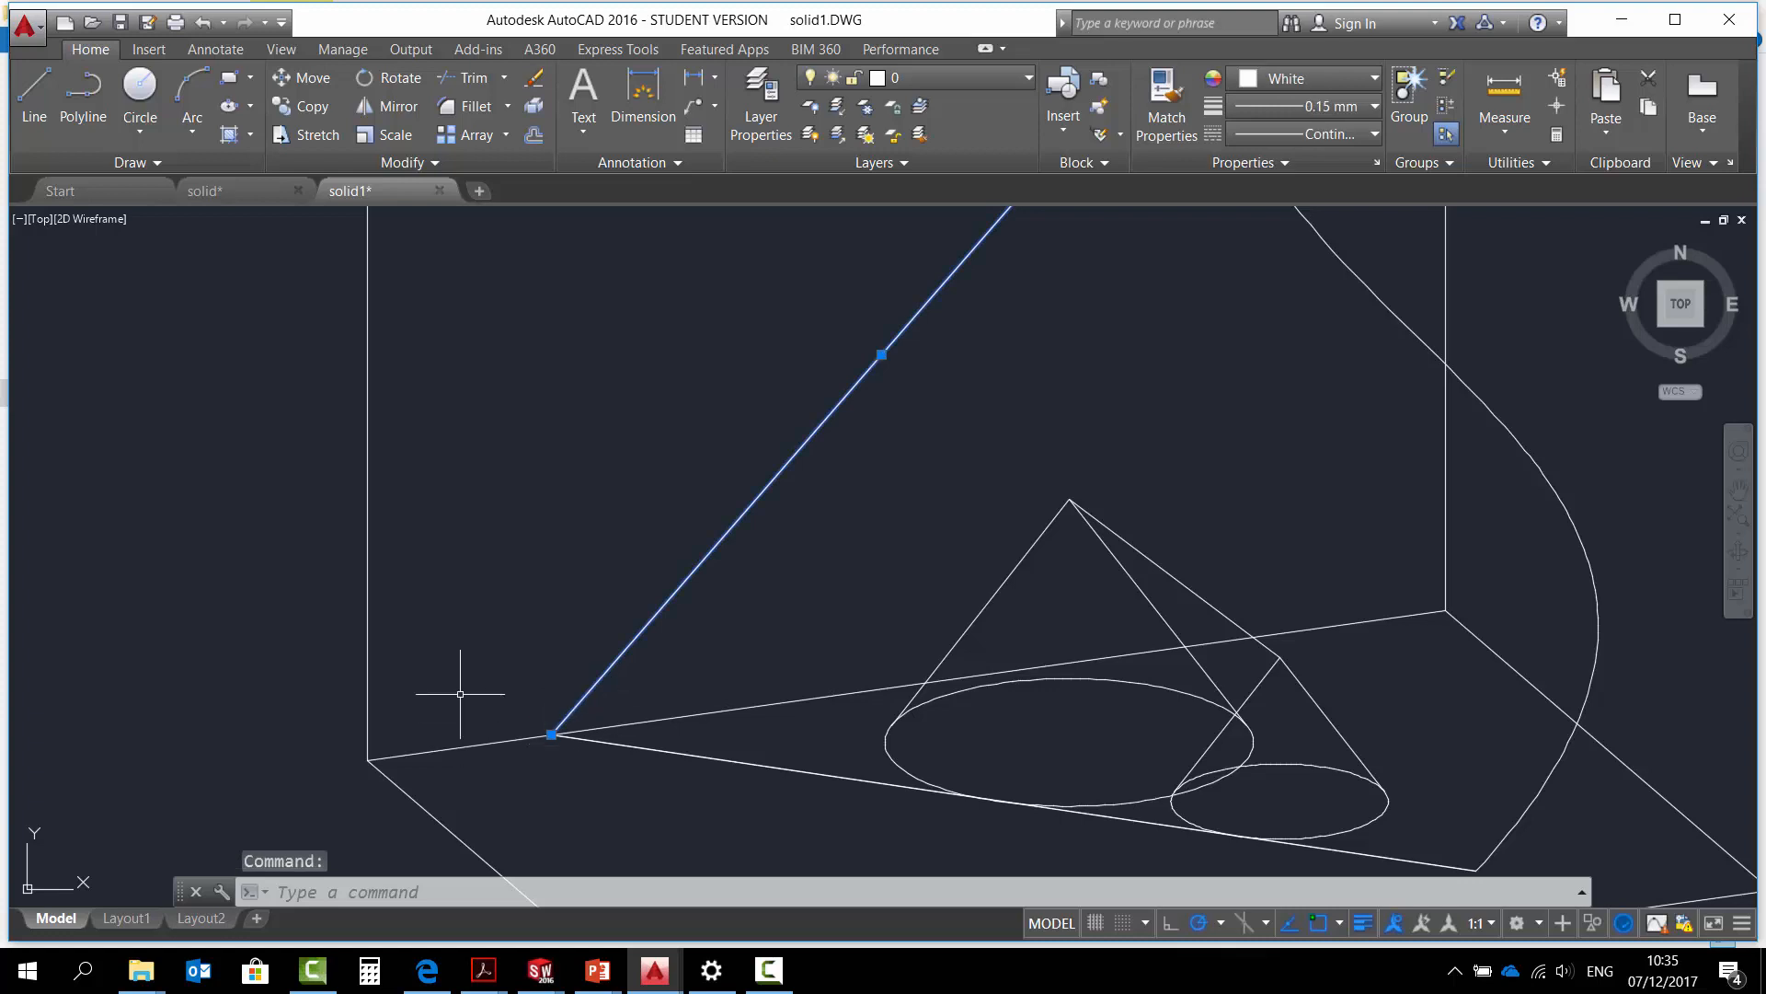
scroll(464, 692, down, 2)
key(Delete)
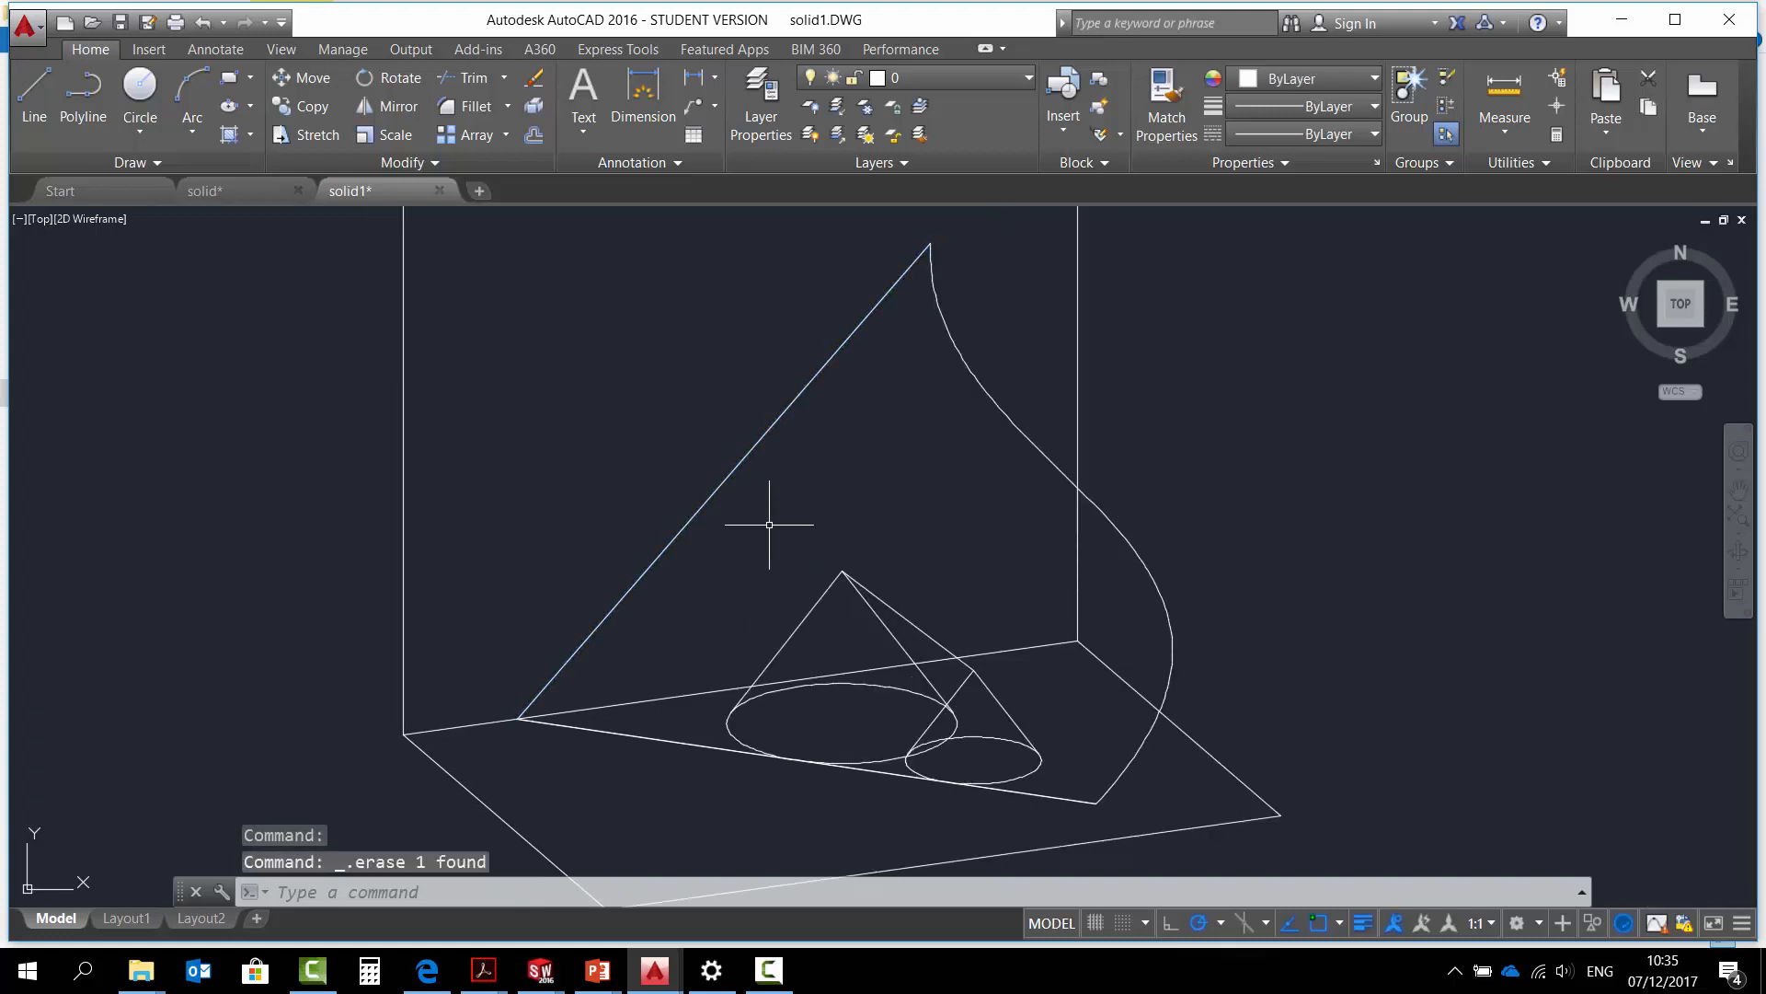
click(660, 735)
click(656, 747)
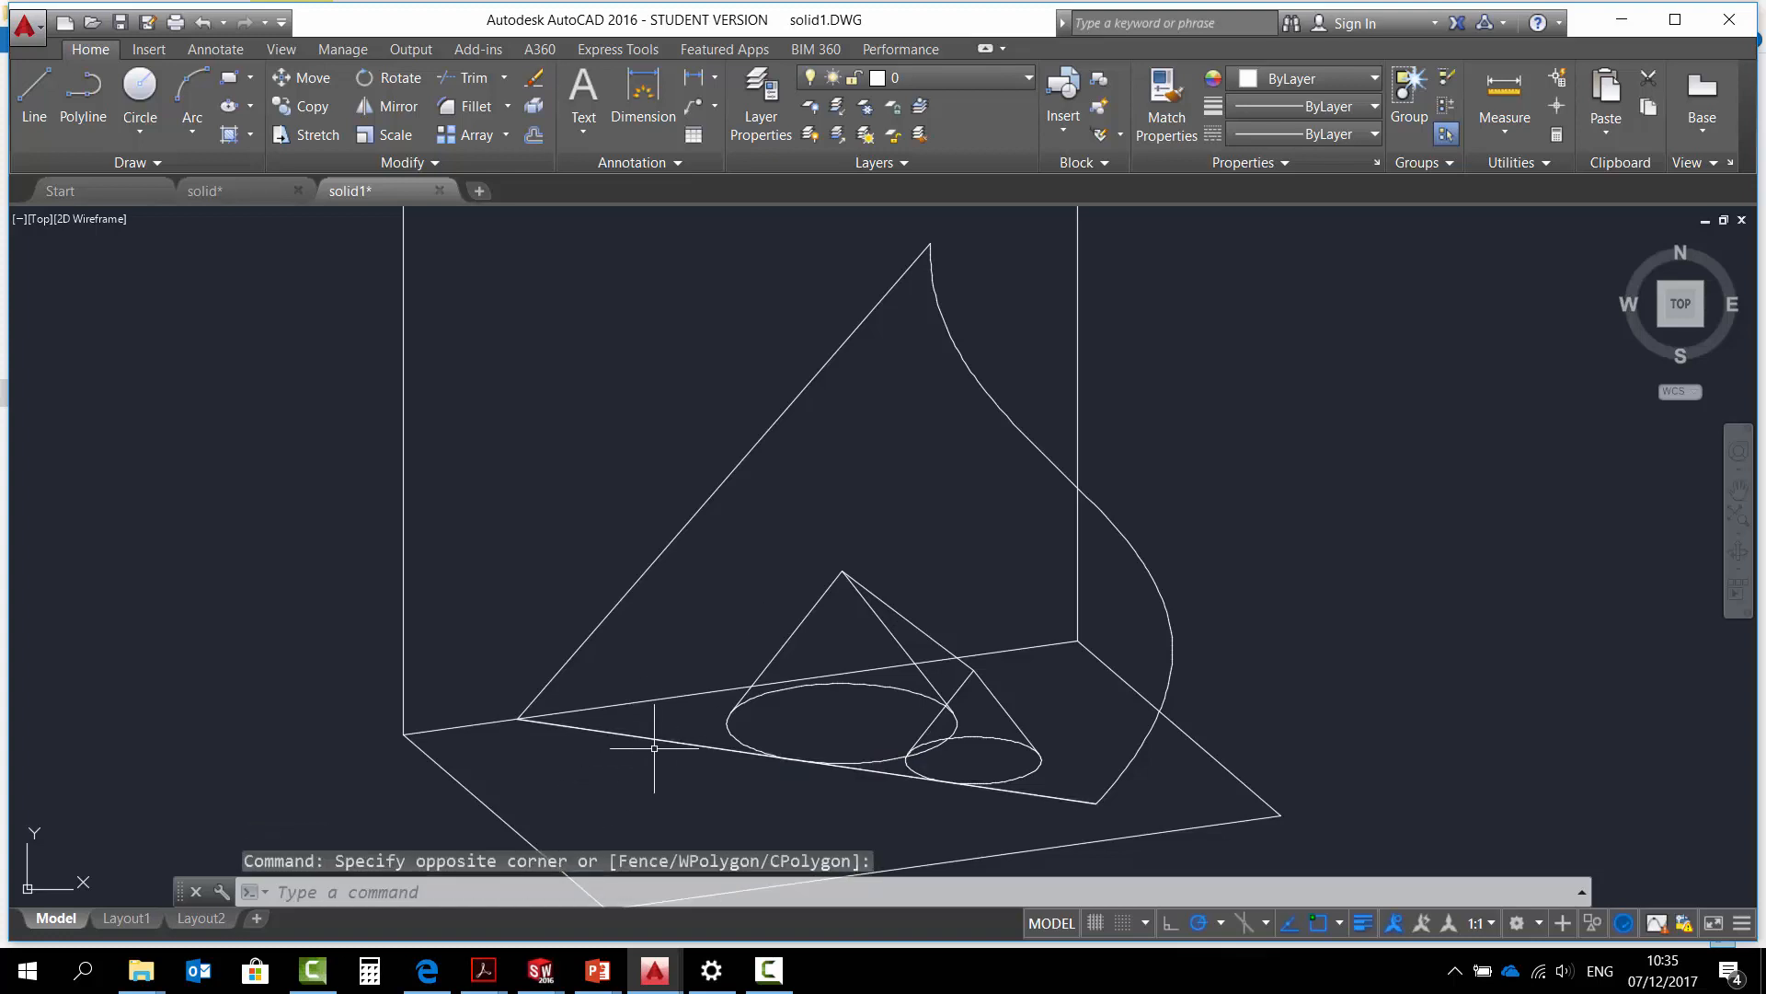
click(655, 740)
key(Delete)
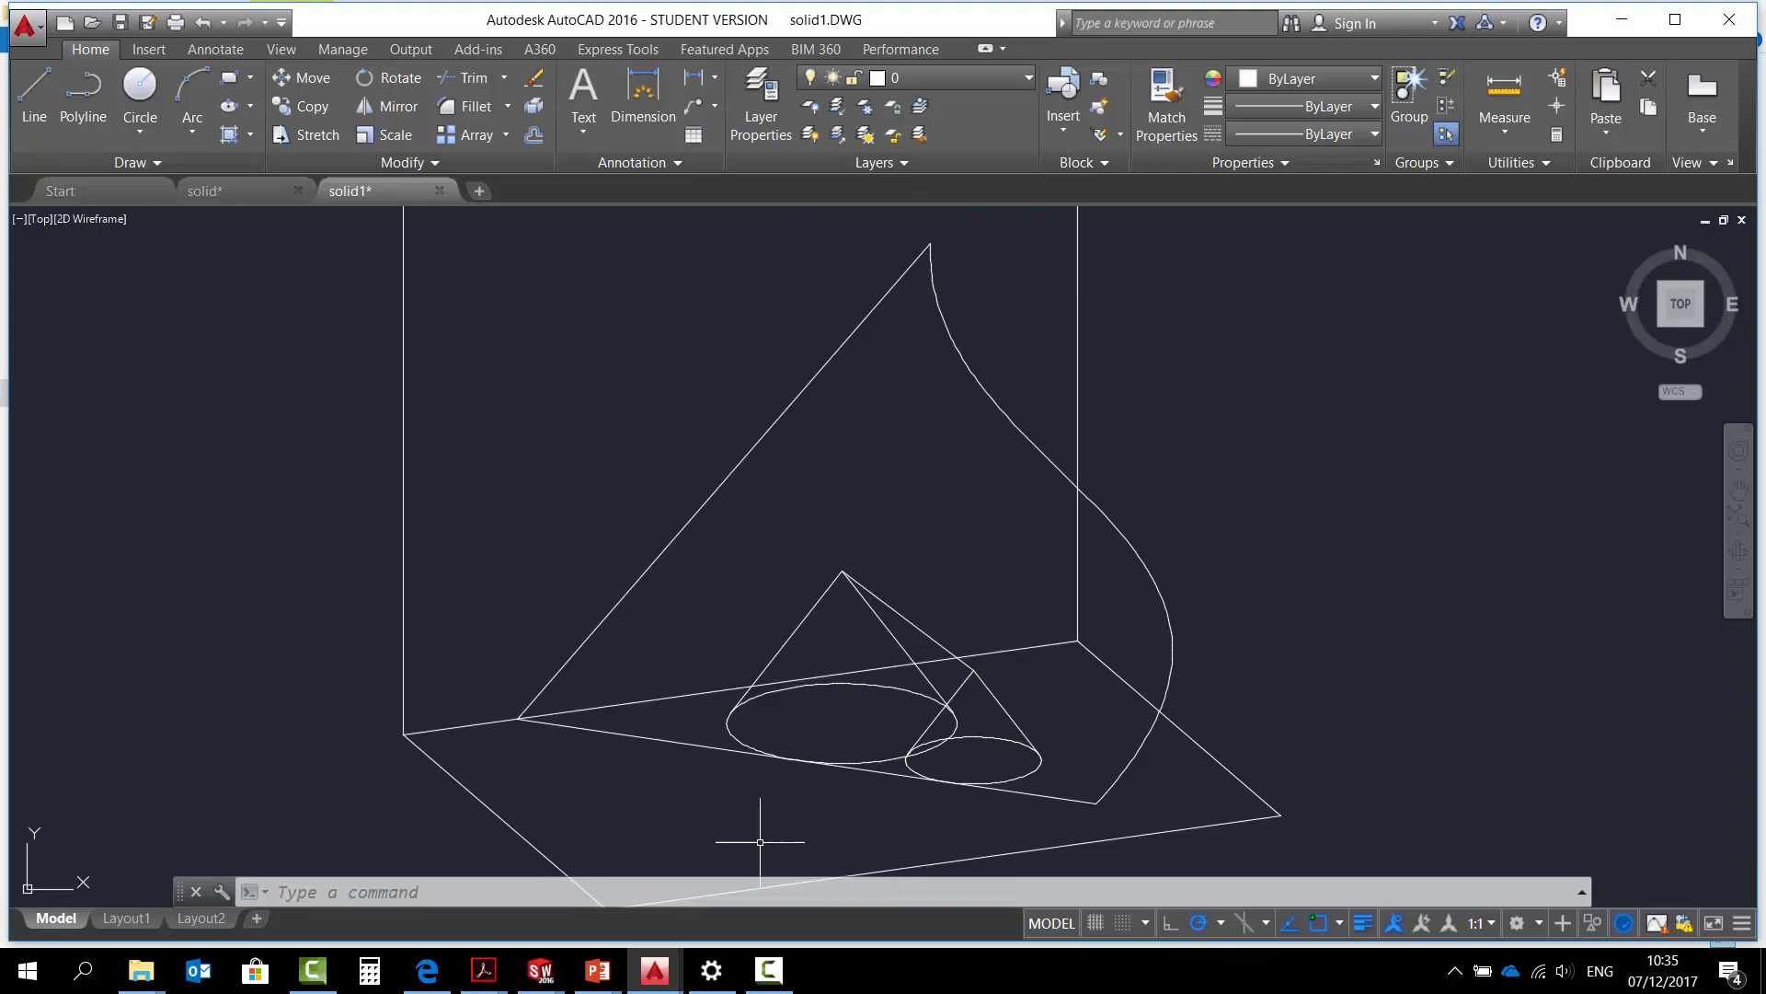
Draw a horizontal line across the middle of the large cone's base ellipse, extending slightly past both sides.
scroll(831, 752, down, 2)
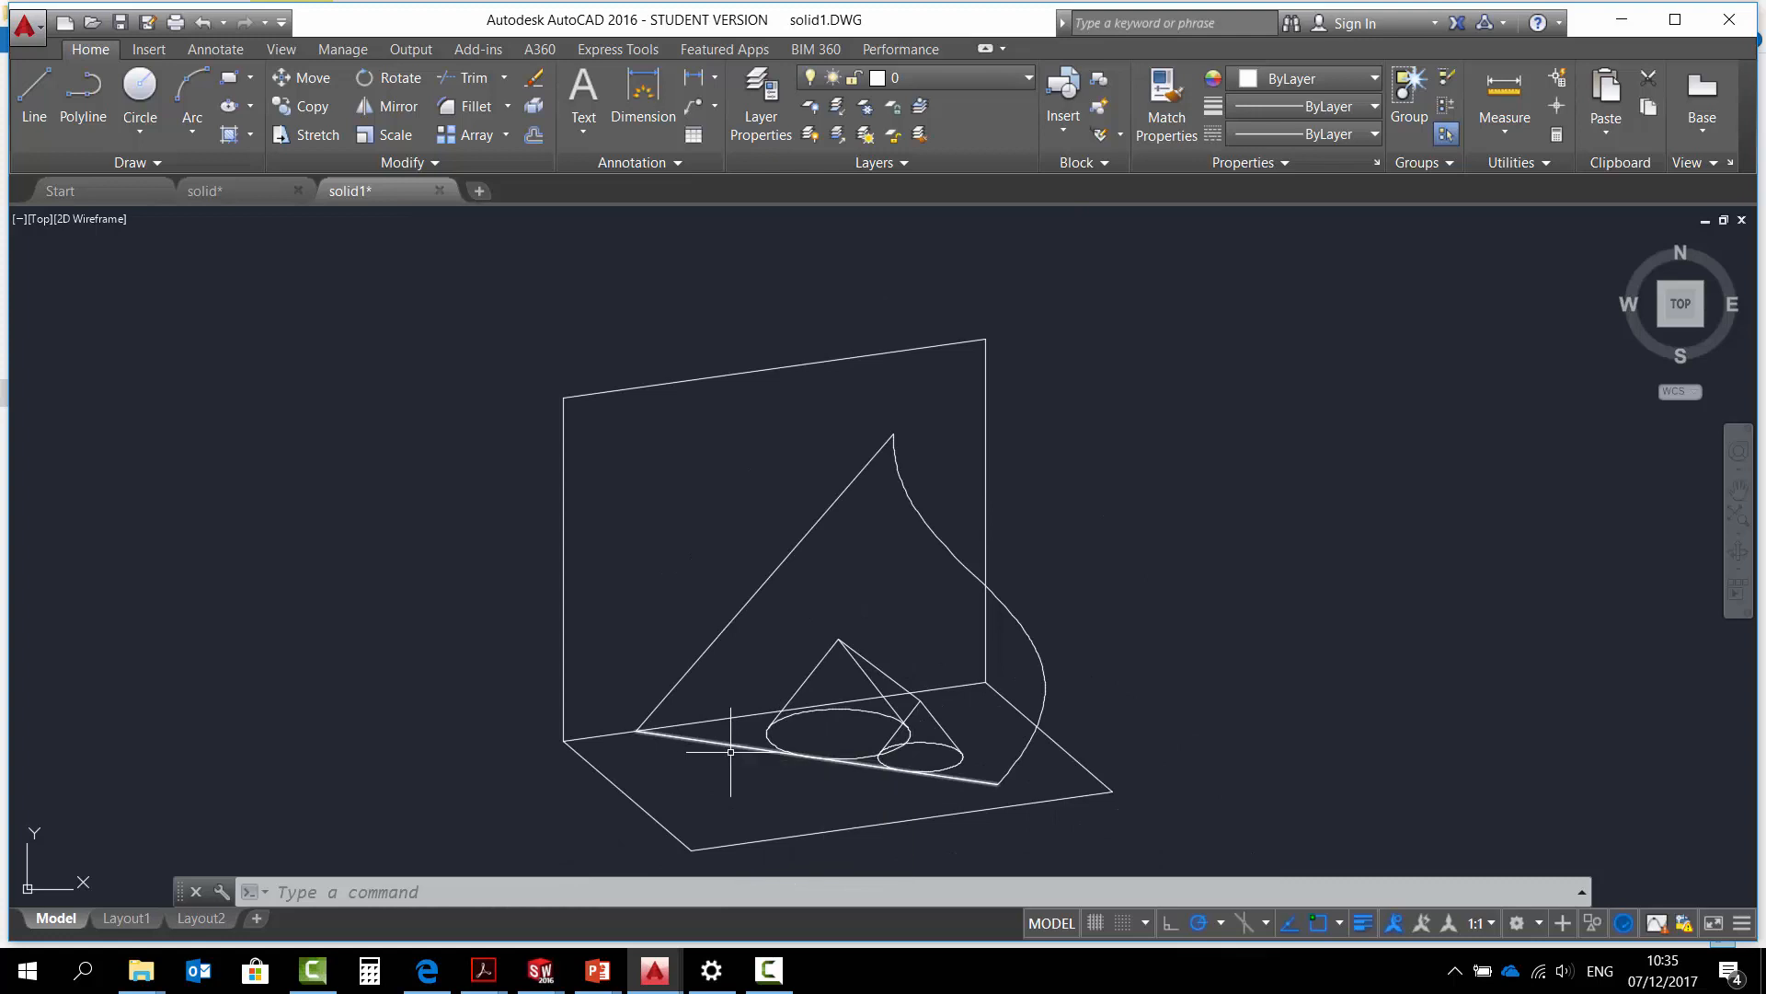
scroll(820, 797, up, 5)
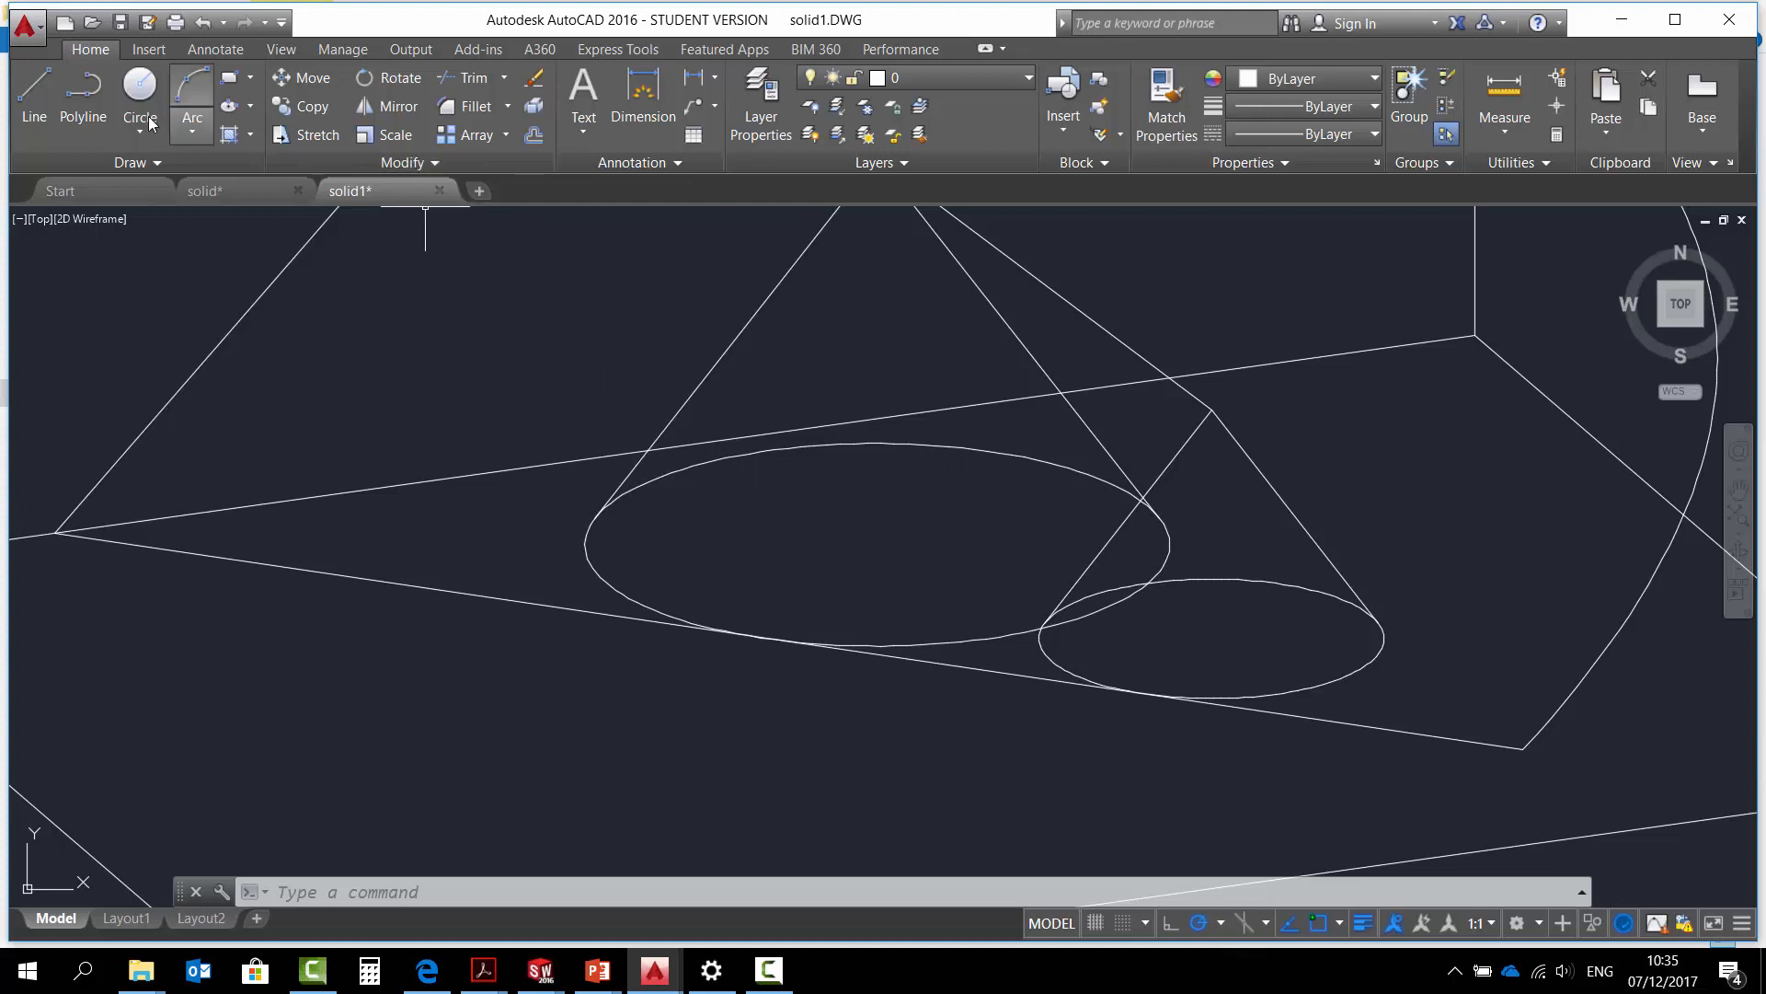
click(34, 96)
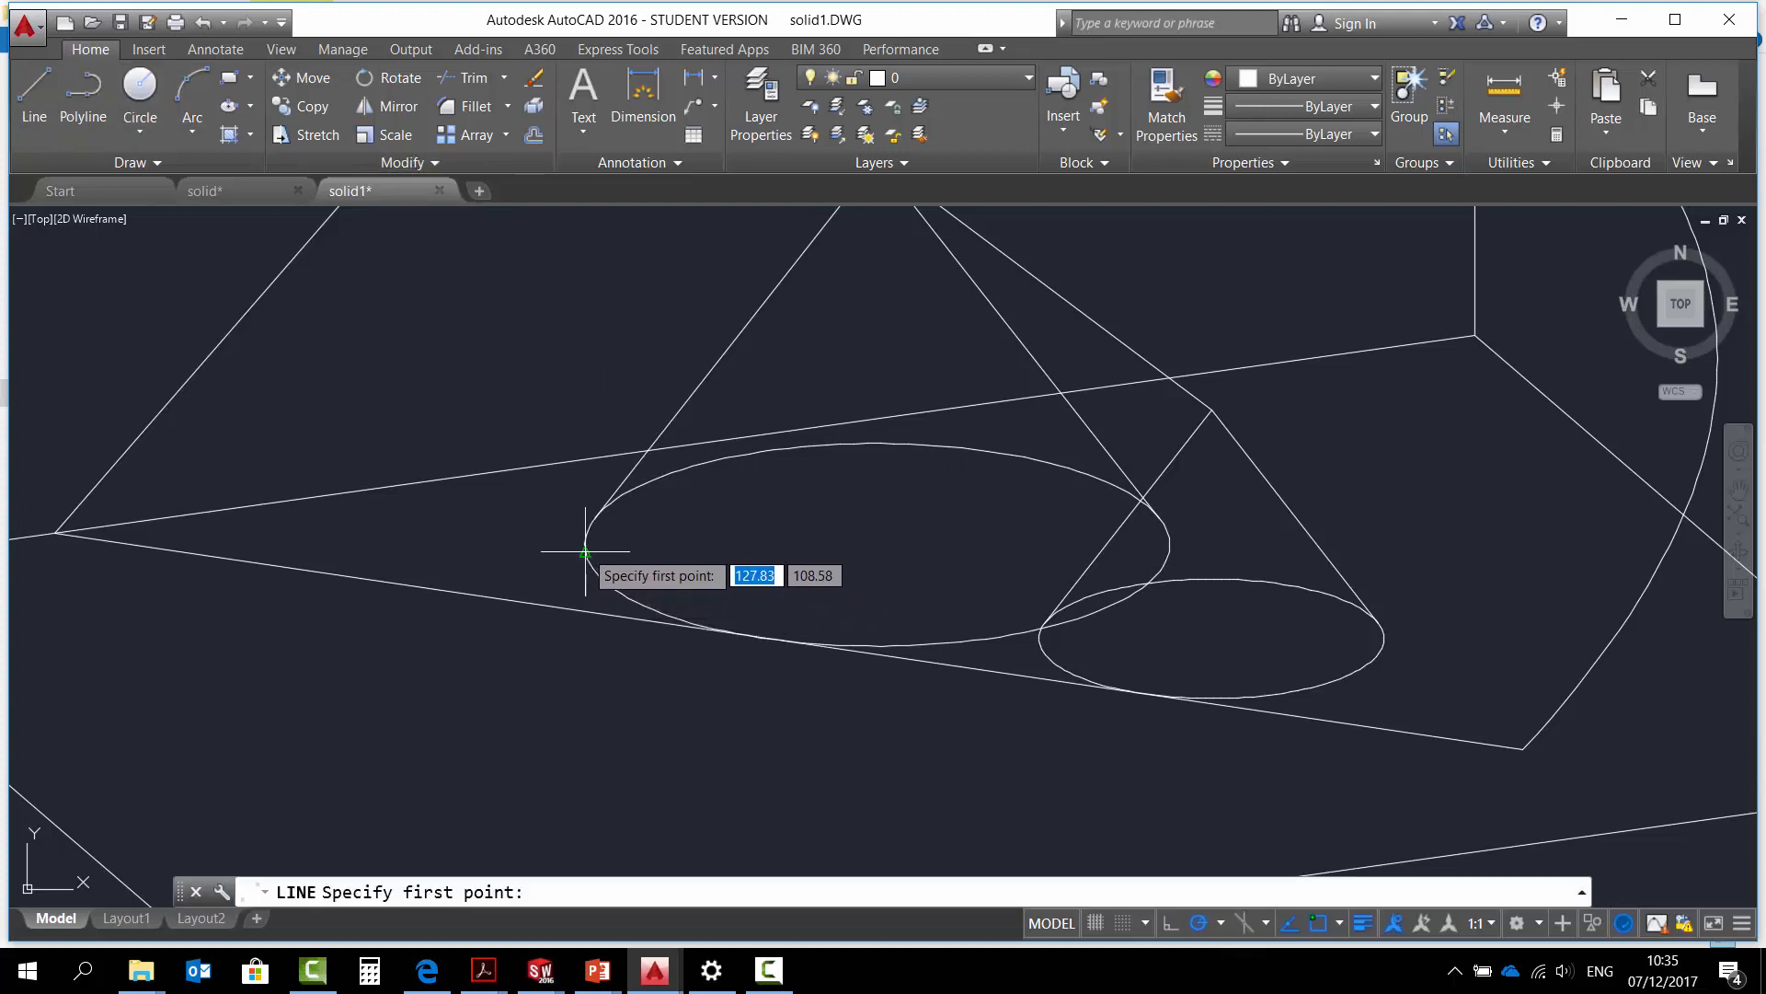
click(554, 550)
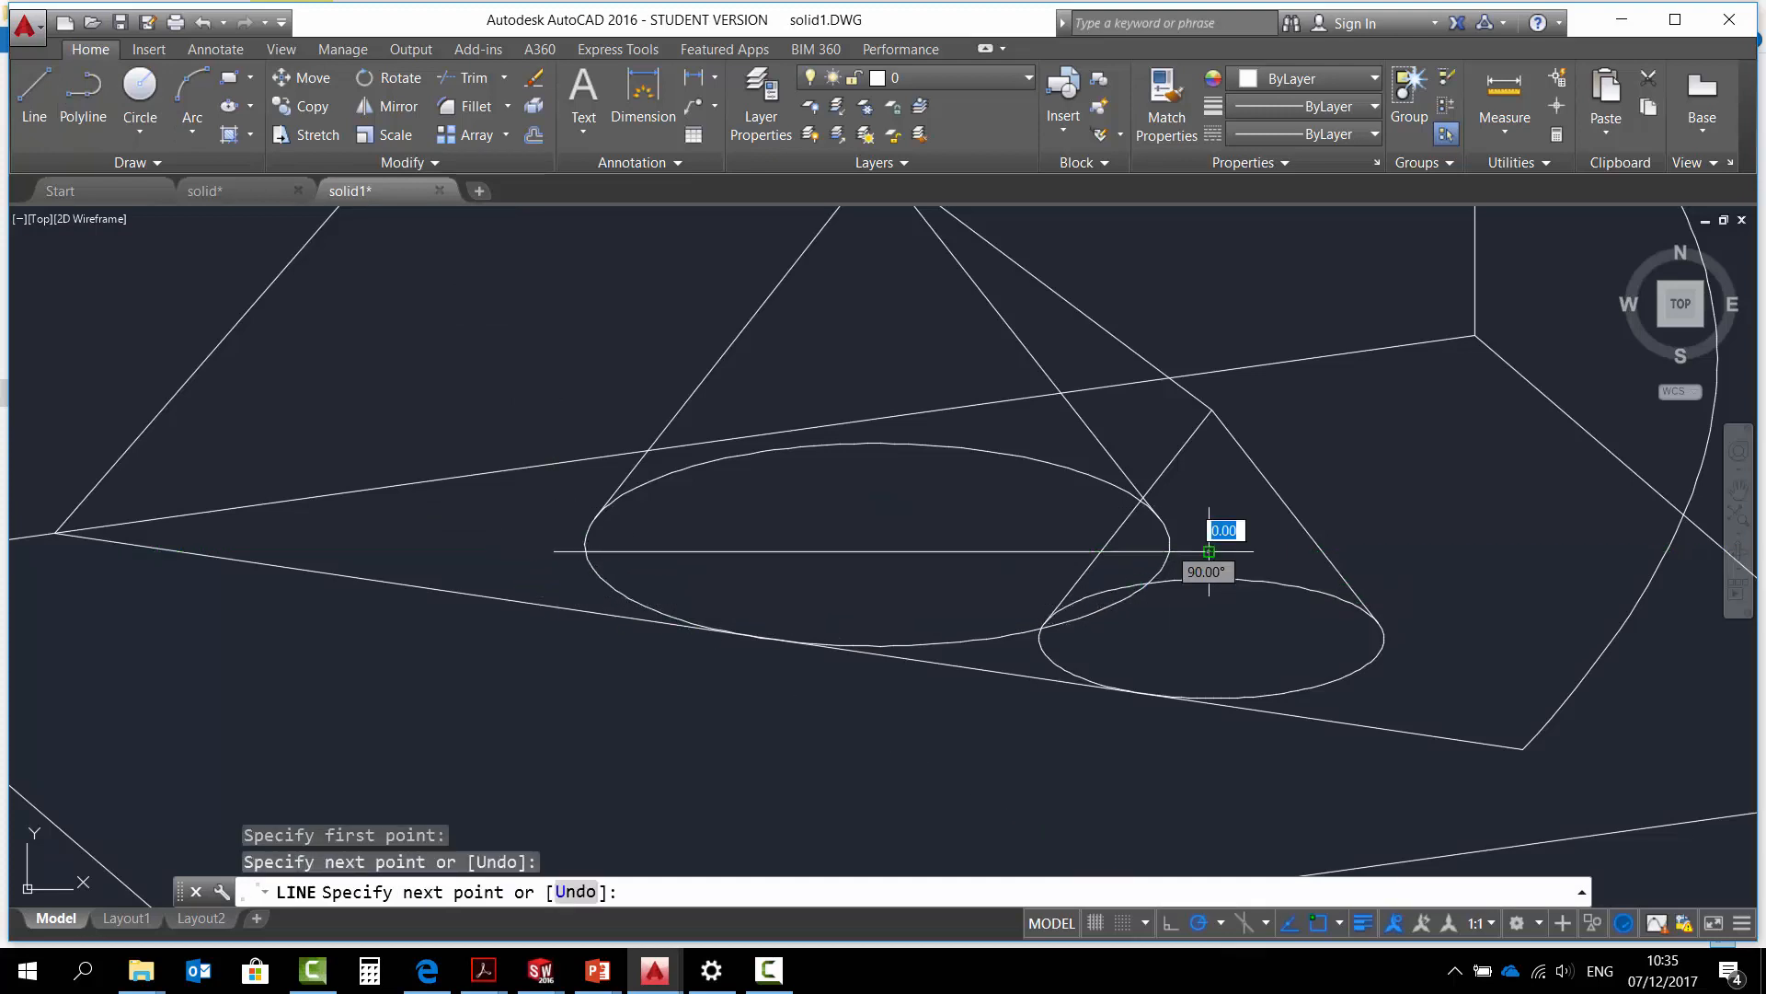
click(1209, 551)
key(Escape)
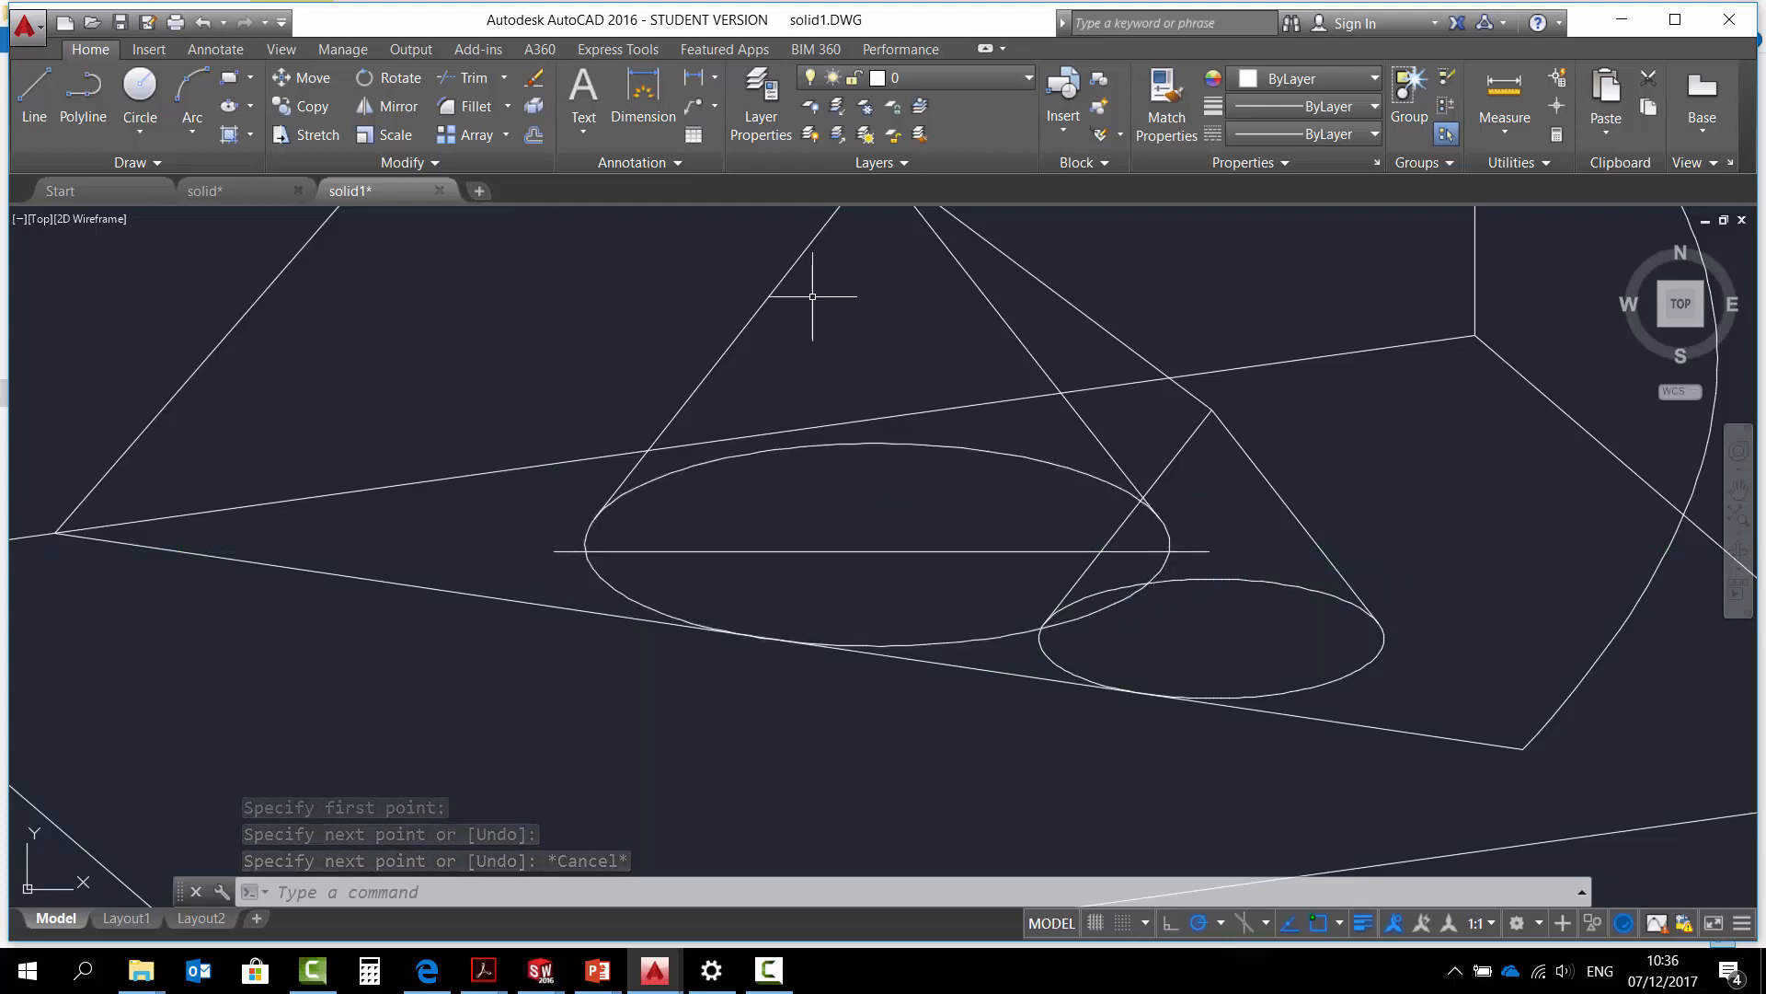
Break the large cone's base ellipse at a point where its left side meets the horizontal line.
click(450, 165)
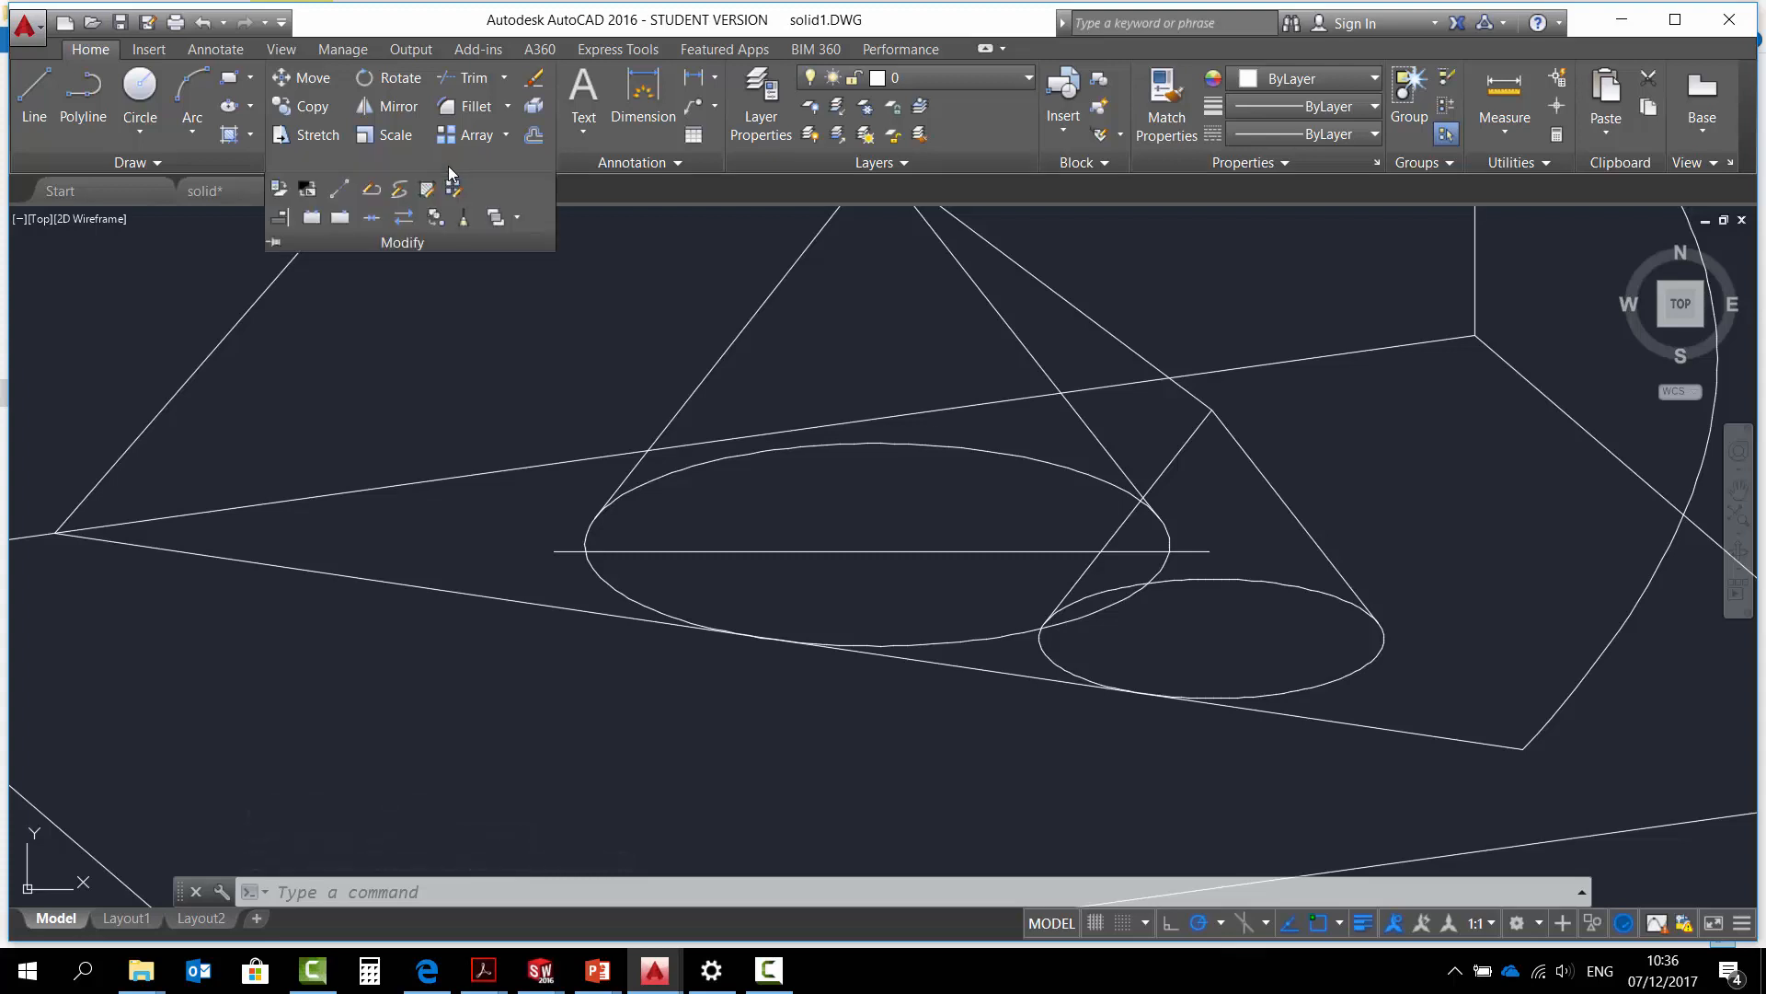
click(340, 219)
click(595, 567)
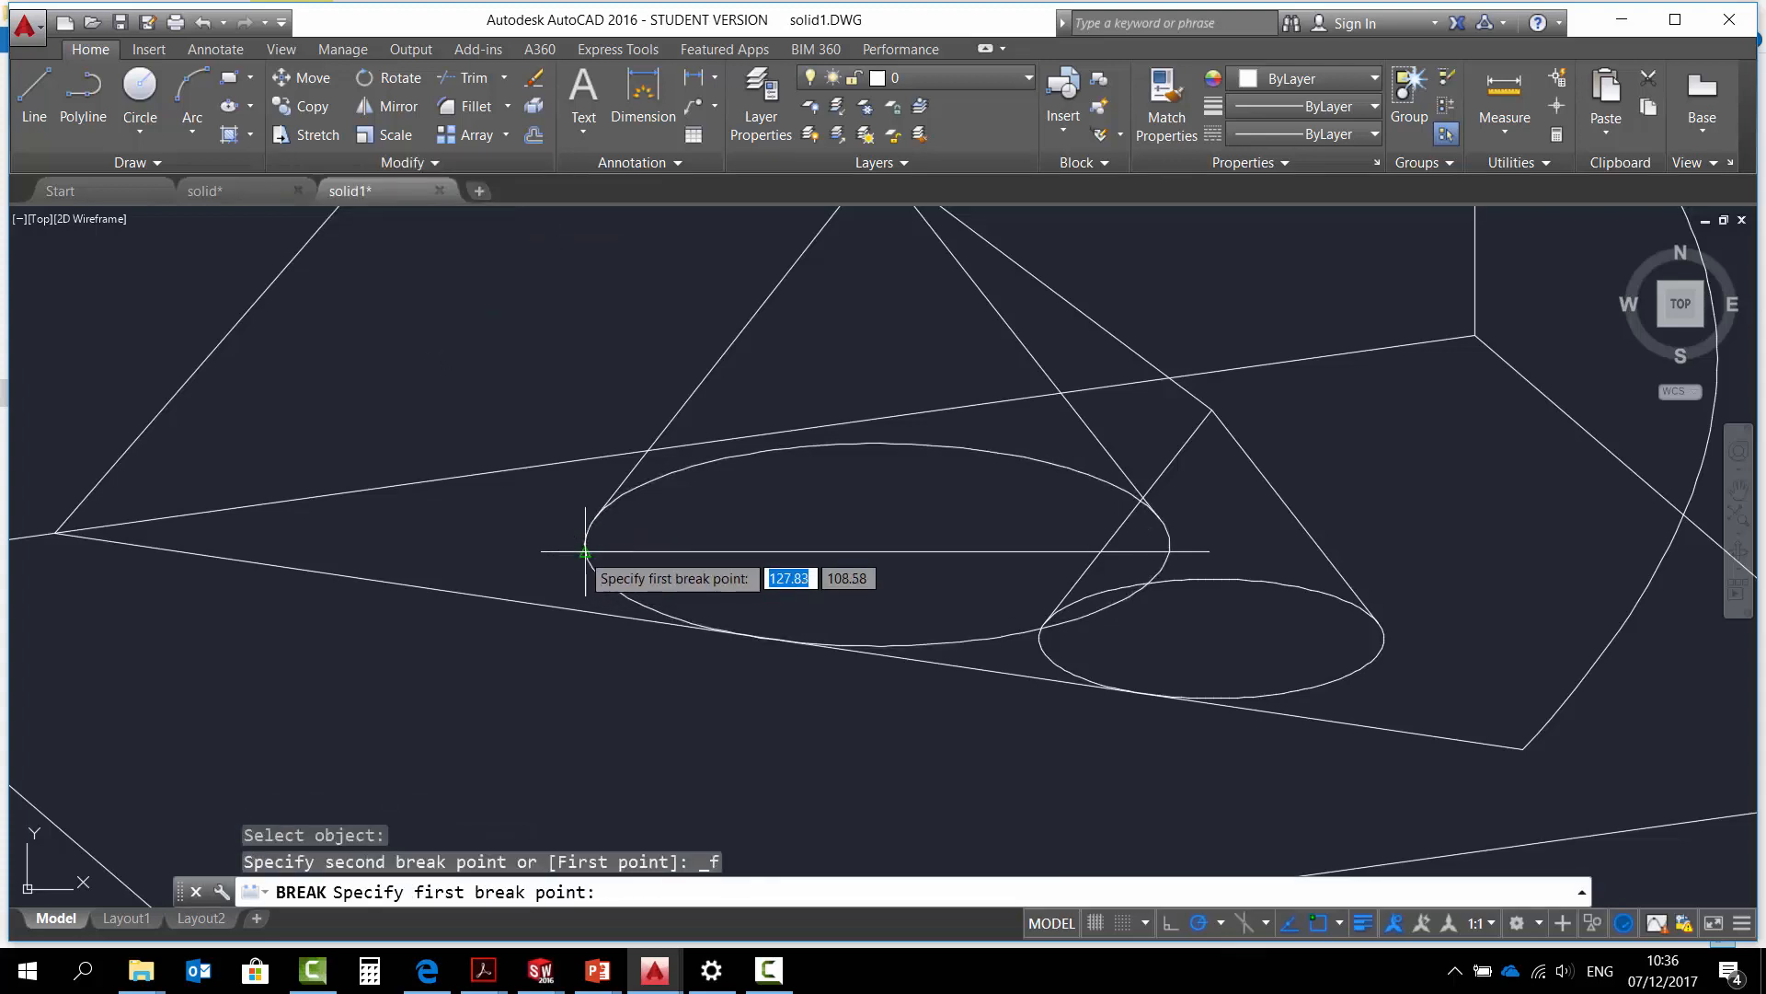
scroll(589, 552, up, 5)
click(538, 522)
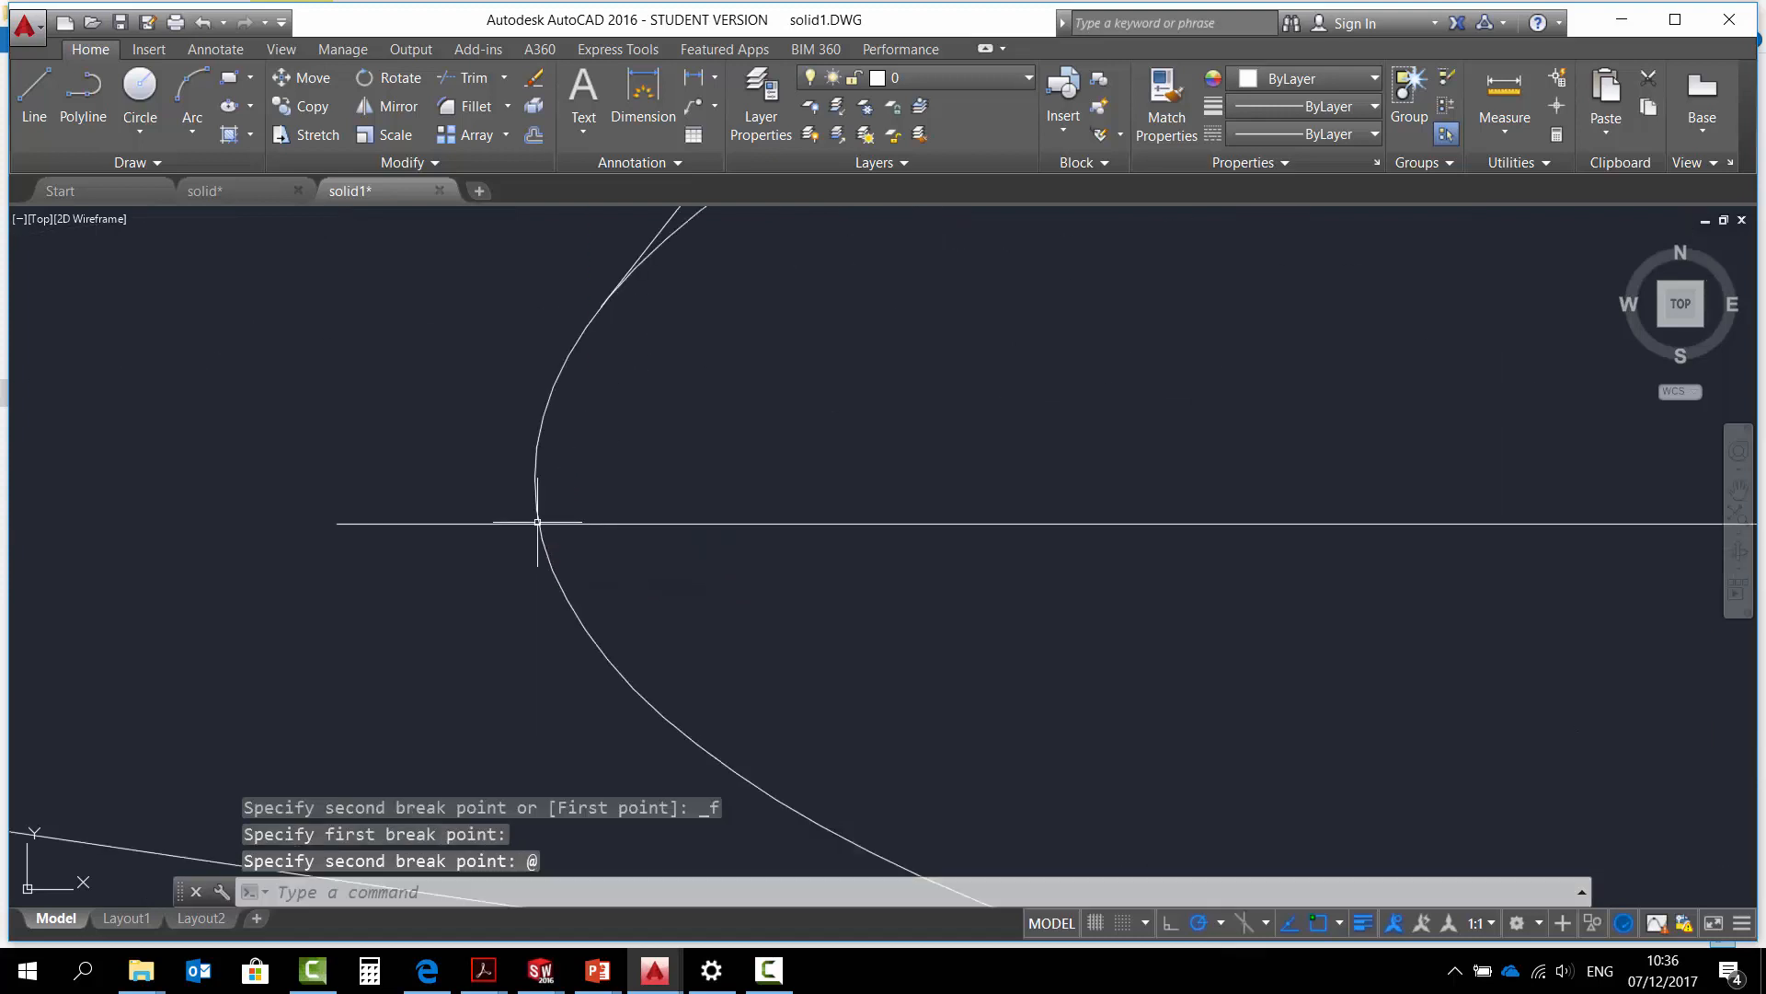
scroll(553, 562, down, 4)
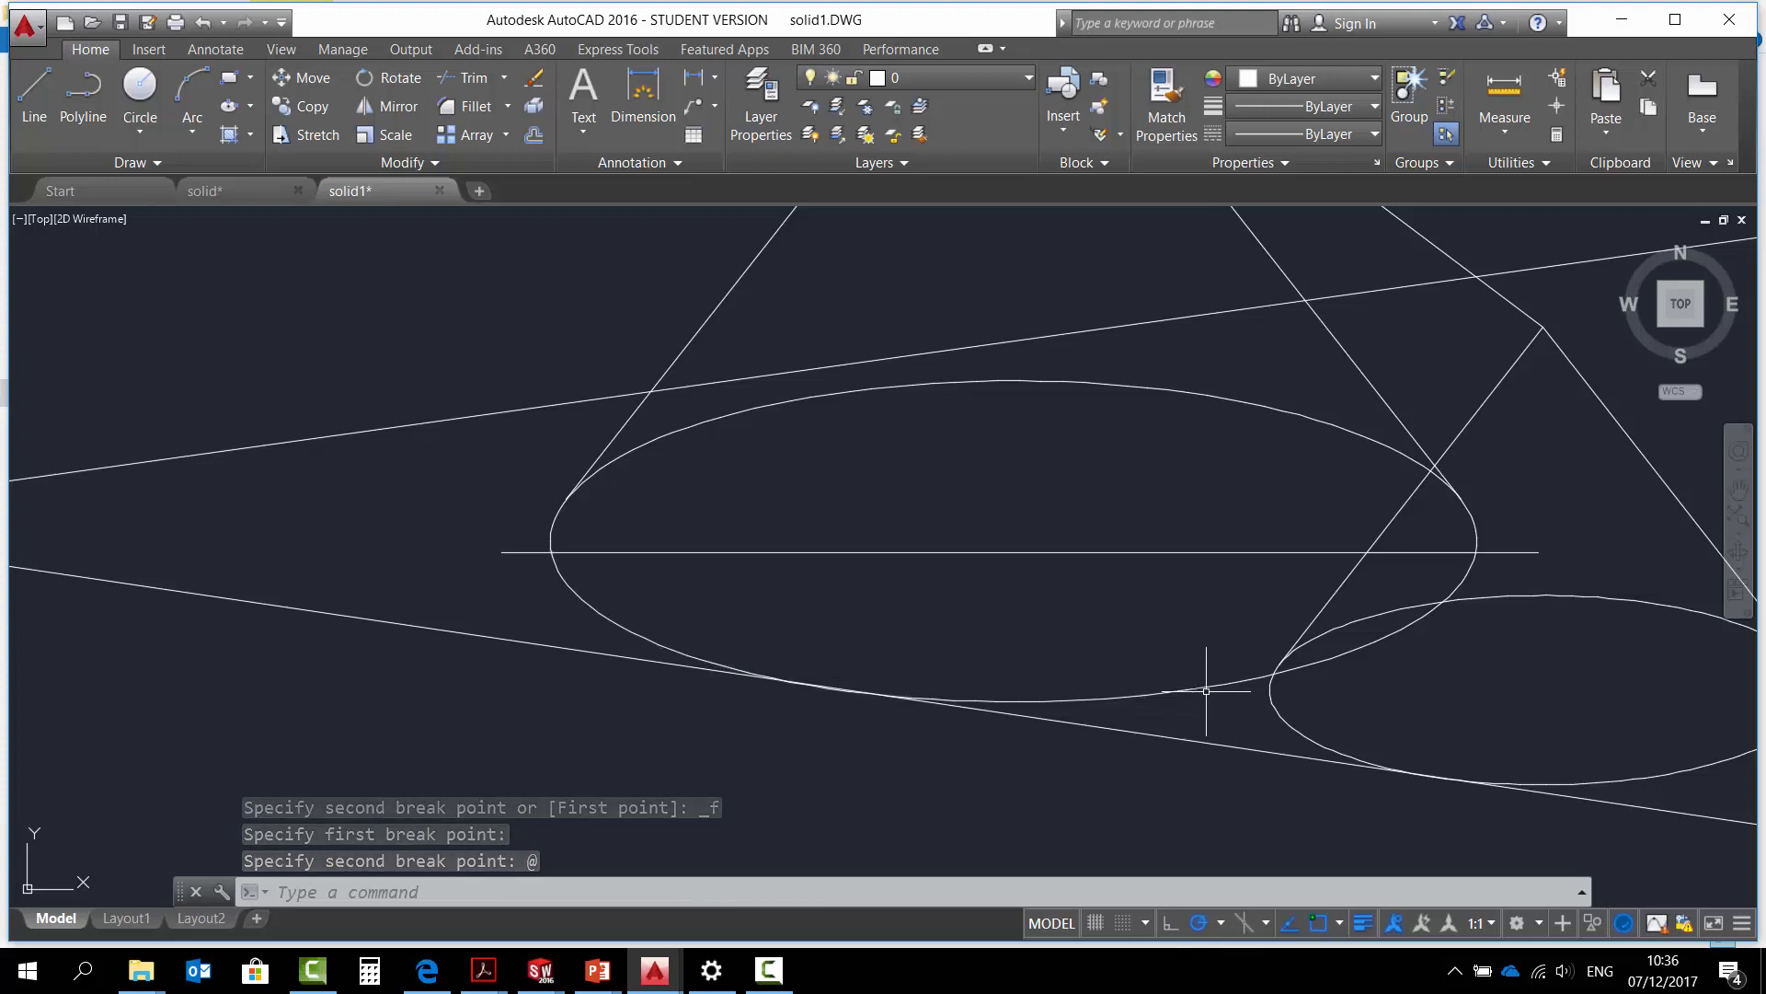
Break the large cone's base ellipse at its right crossing with the horizontal line and check that the upper half selects separately.
click(413, 165)
click(342, 218)
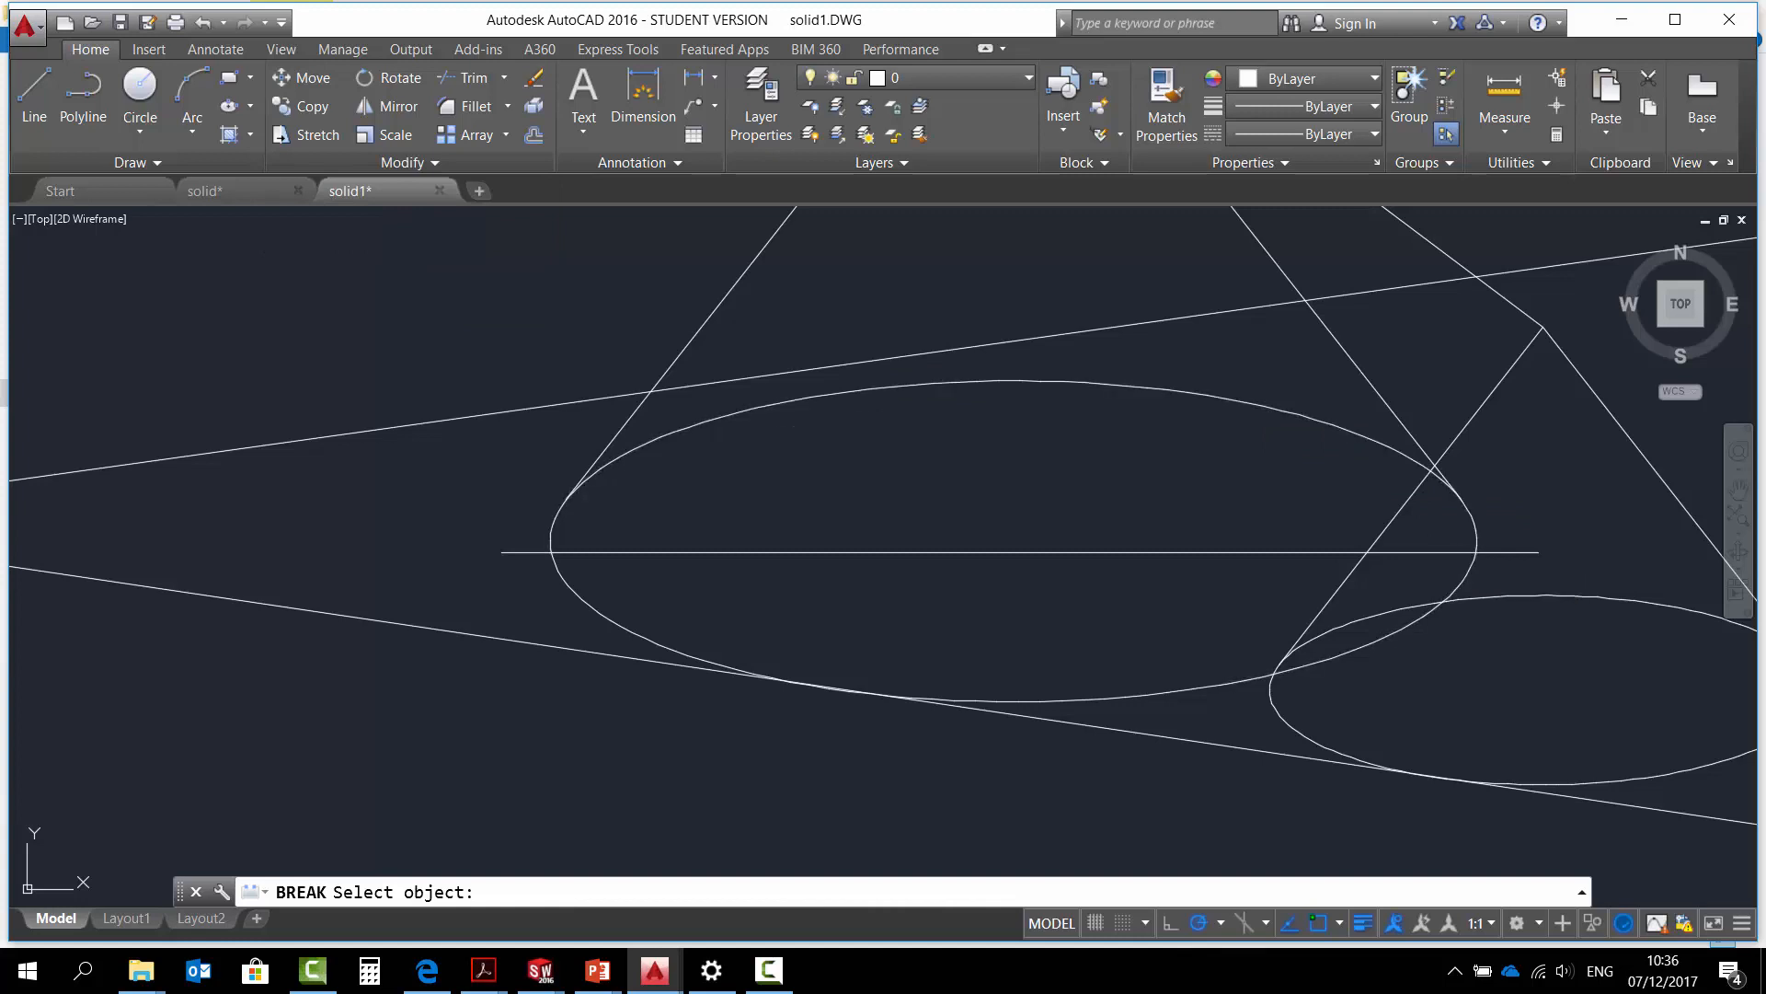
click(1469, 570)
click(1467, 520)
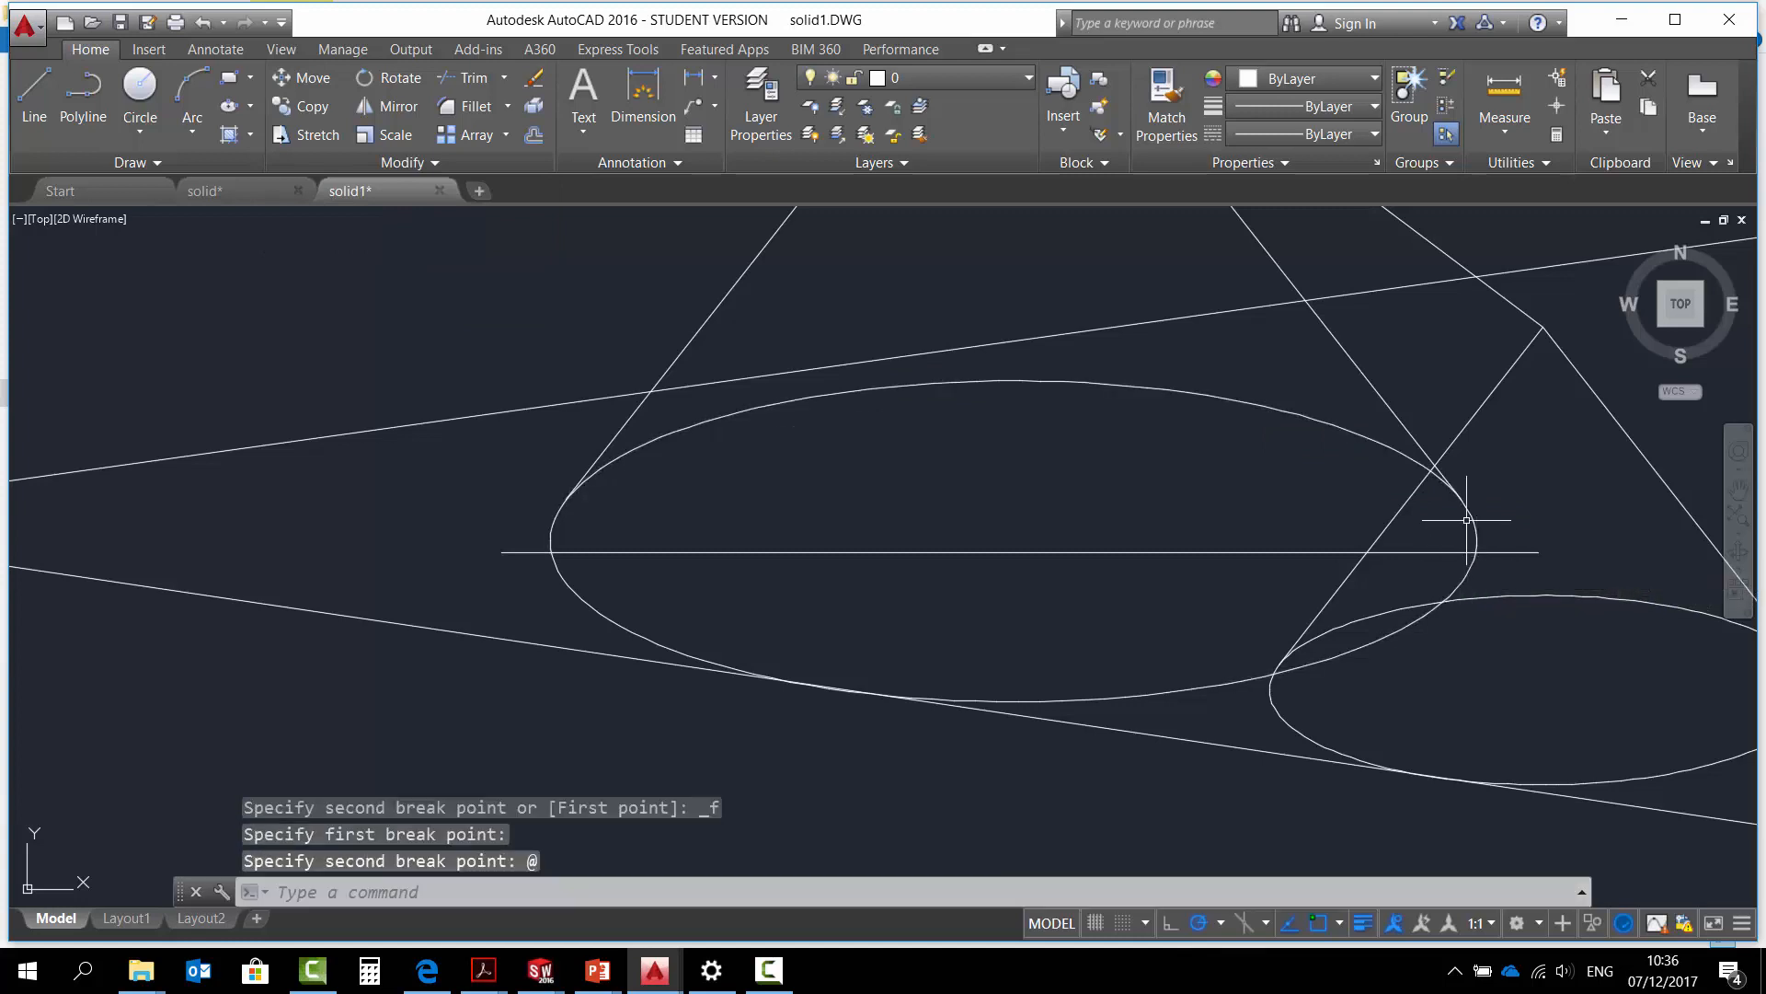
click(1217, 401)
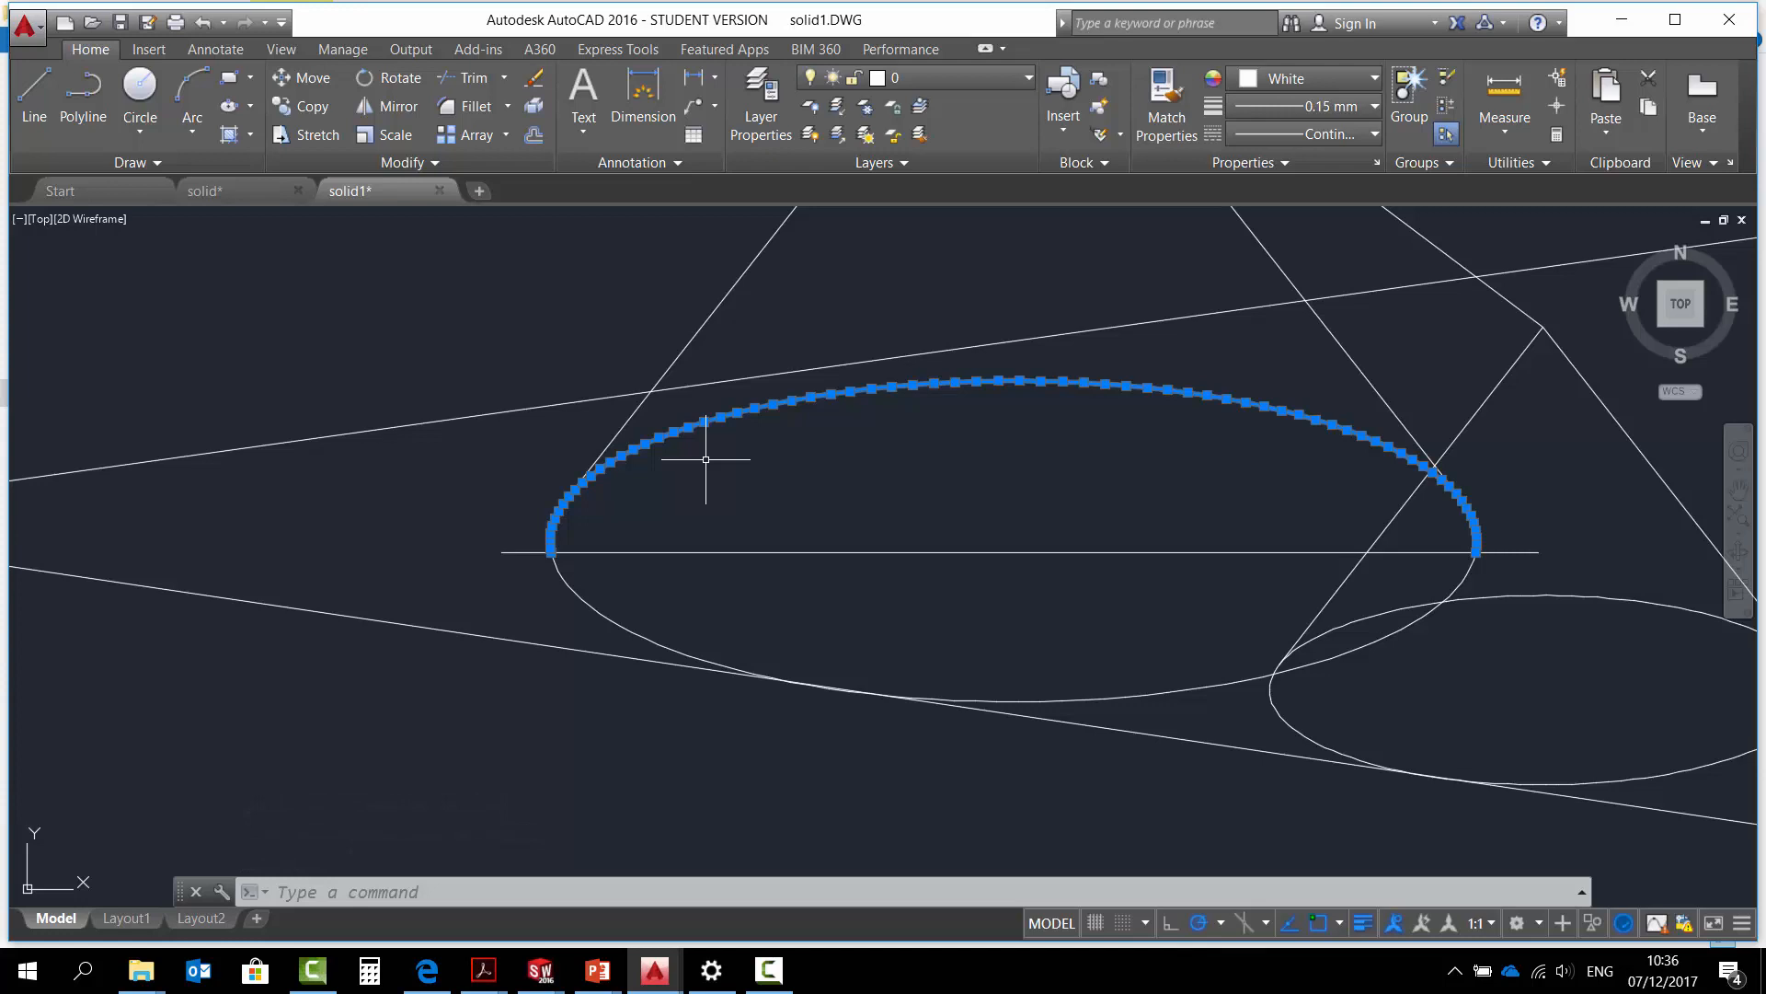
scroll(706, 459, down, 3)
key(Escape)
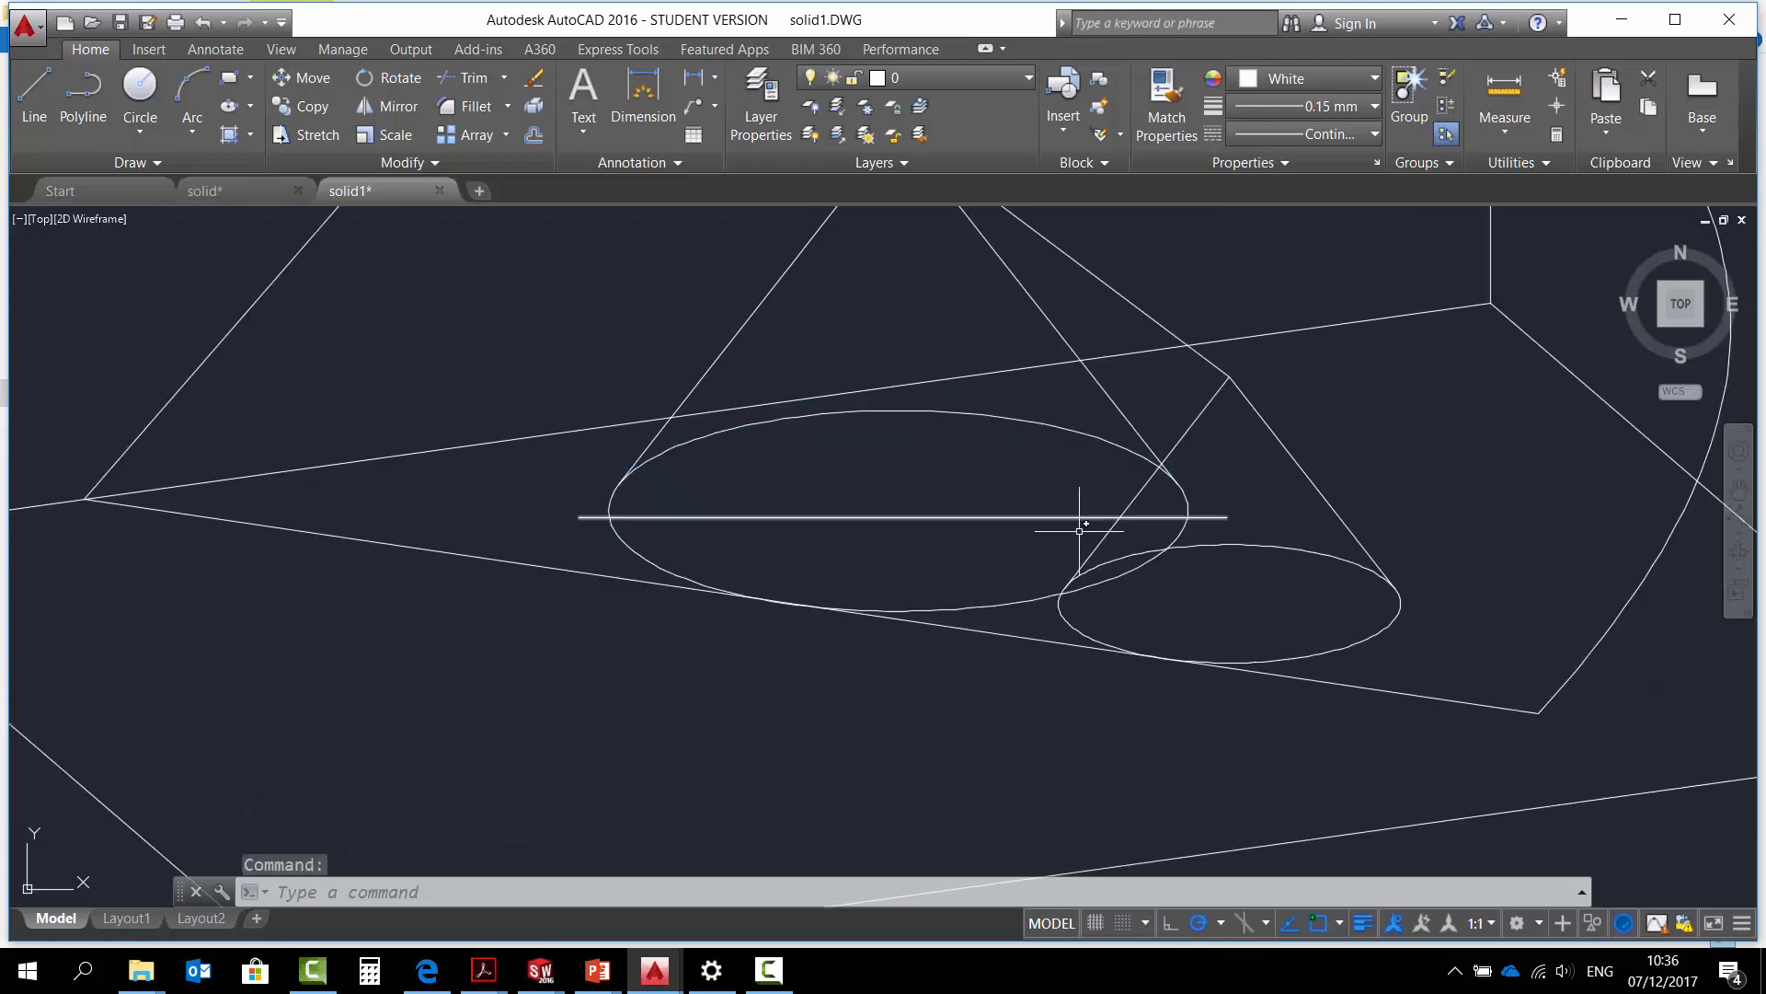
Draw a horizontal line across the middle of the small cone's base ellipse, extending slightly past both sides.
click(34, 92)
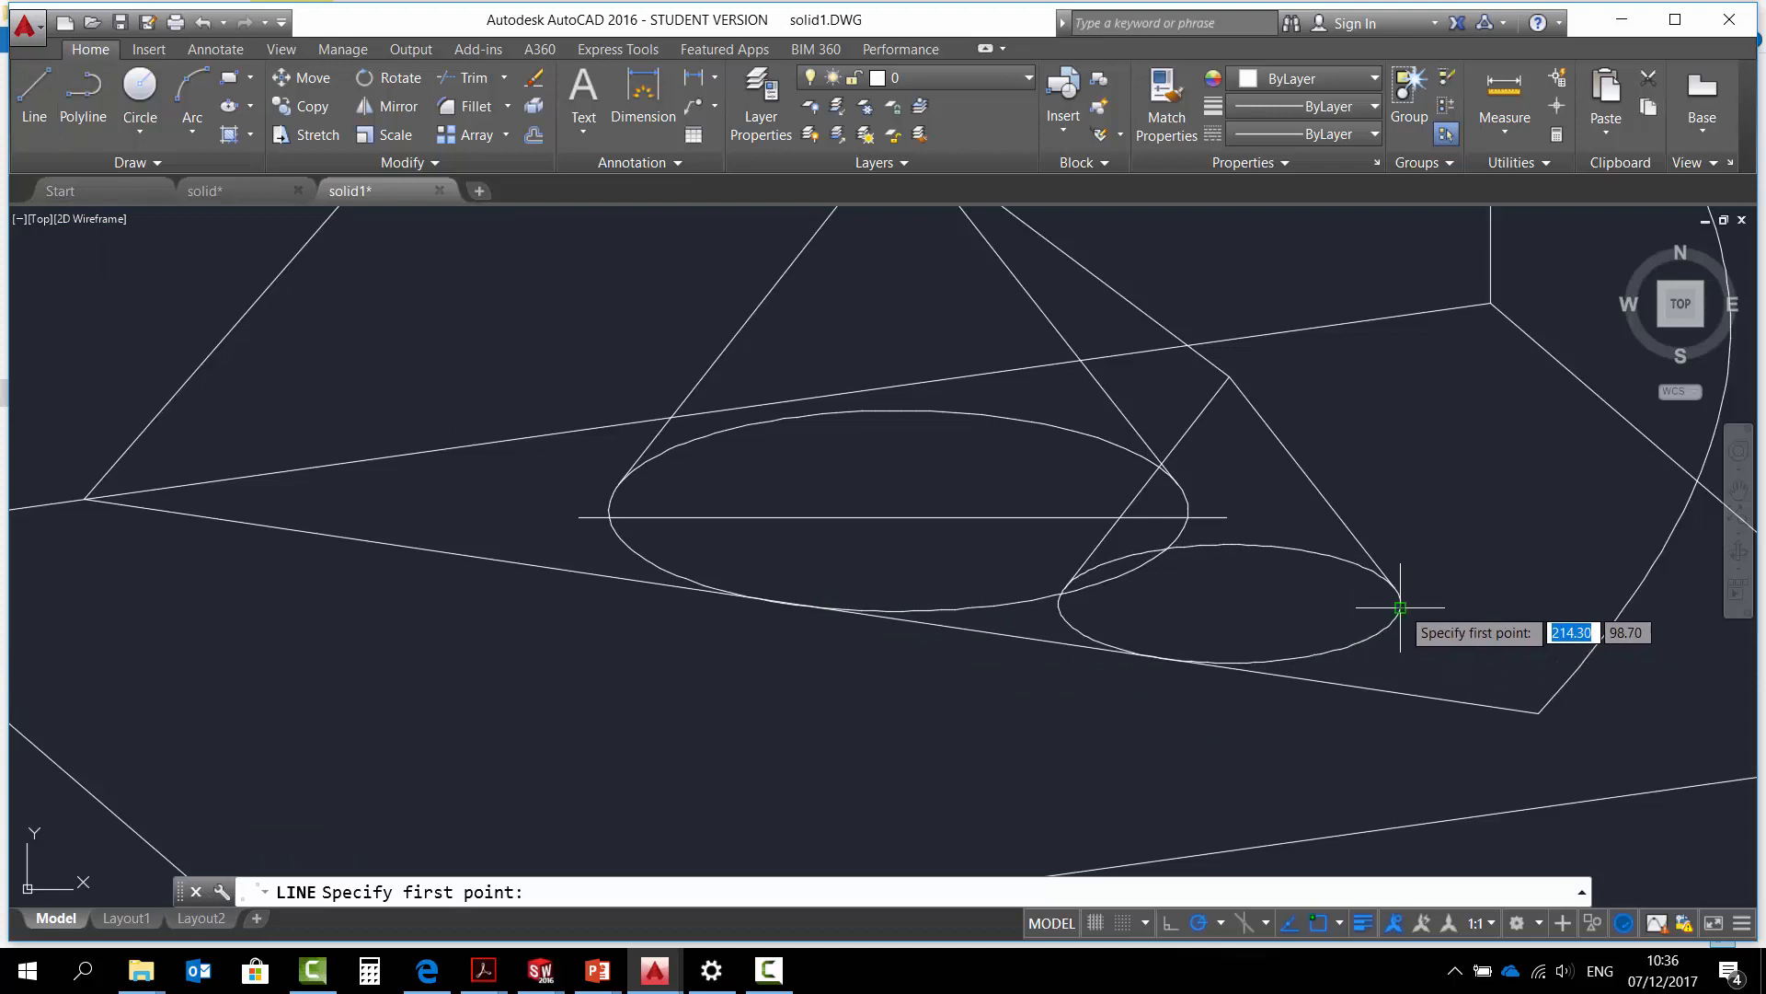
click(1430, 607)
scroll(1012, 608, up, 3)
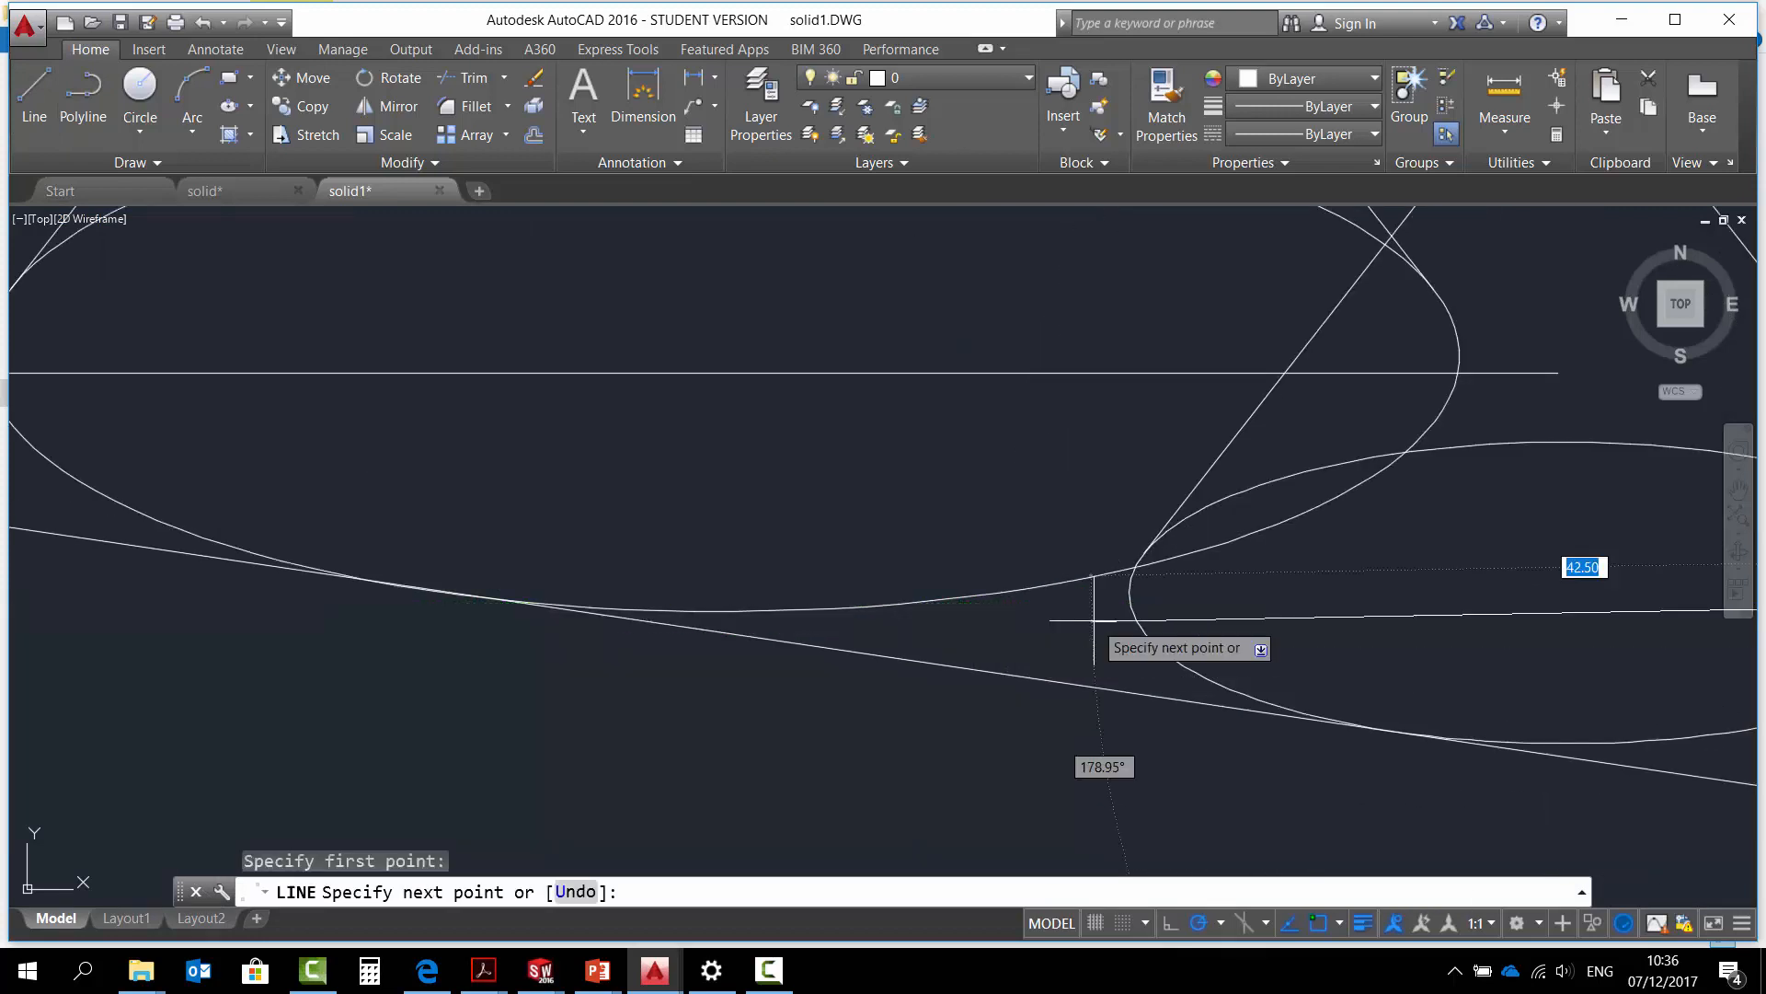
click(1082, 610)
key(Escape)
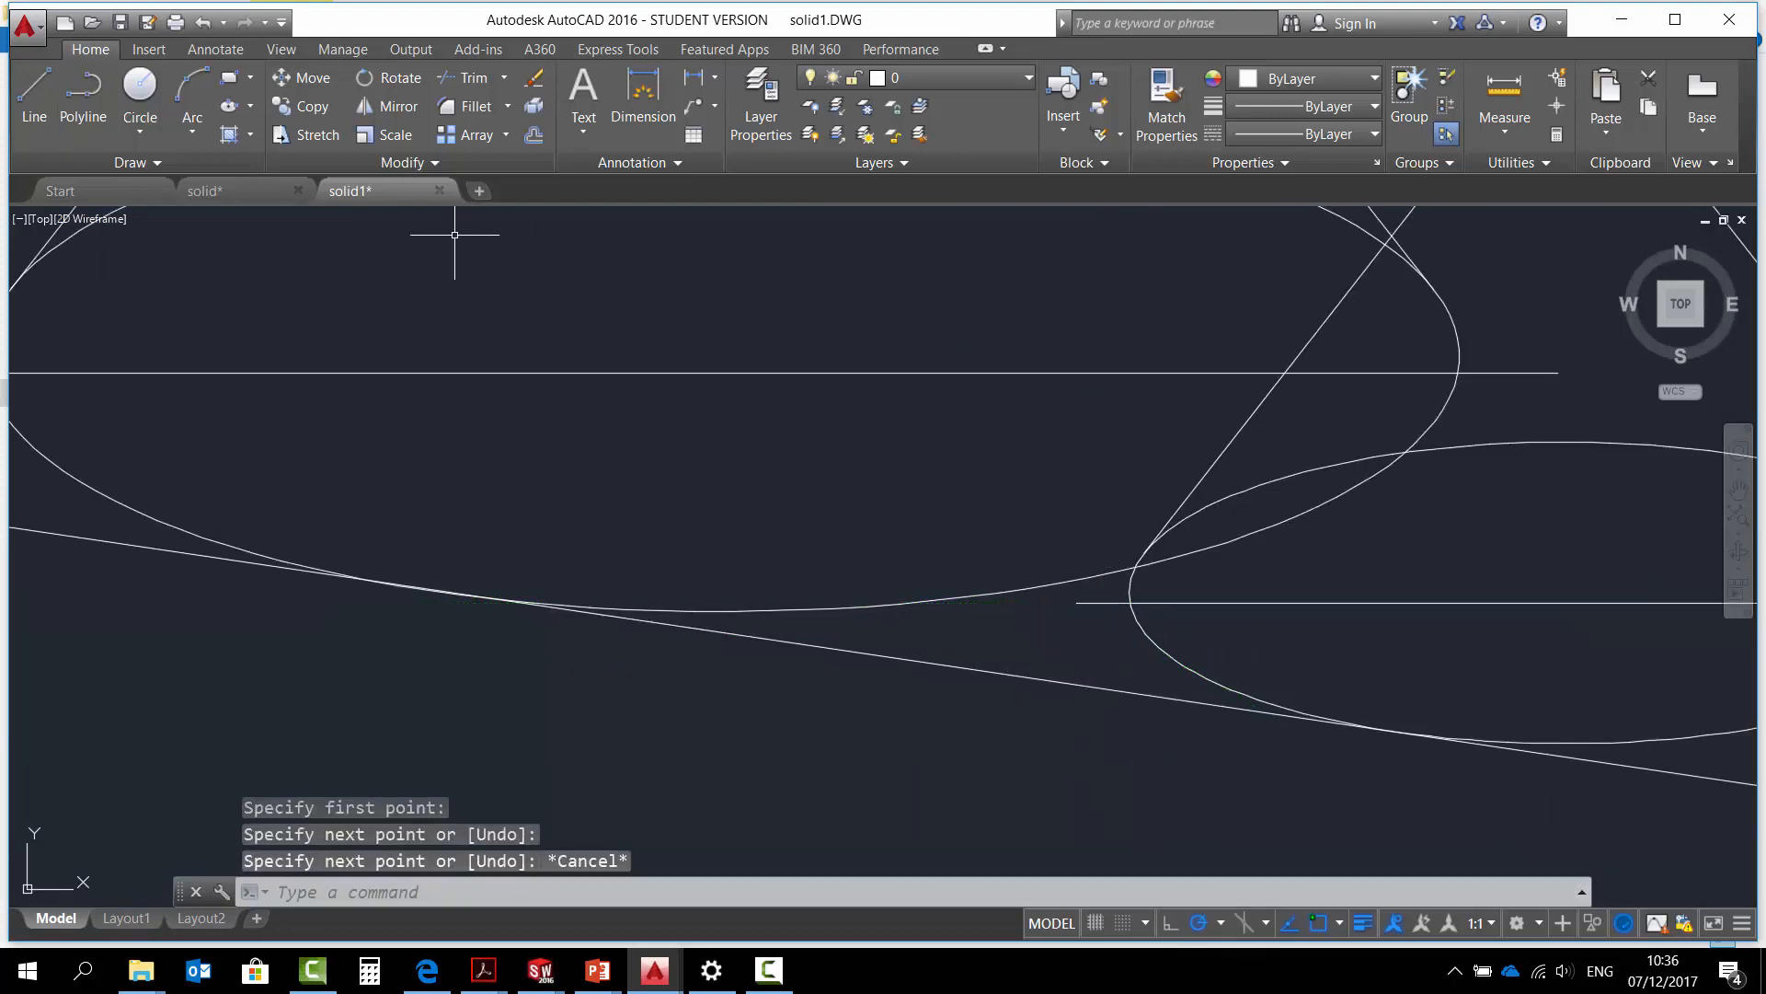
Break the small cone's base ellipse at a point where its left side meets the new horizontal line.
click(435, 162)
click(340, 218)
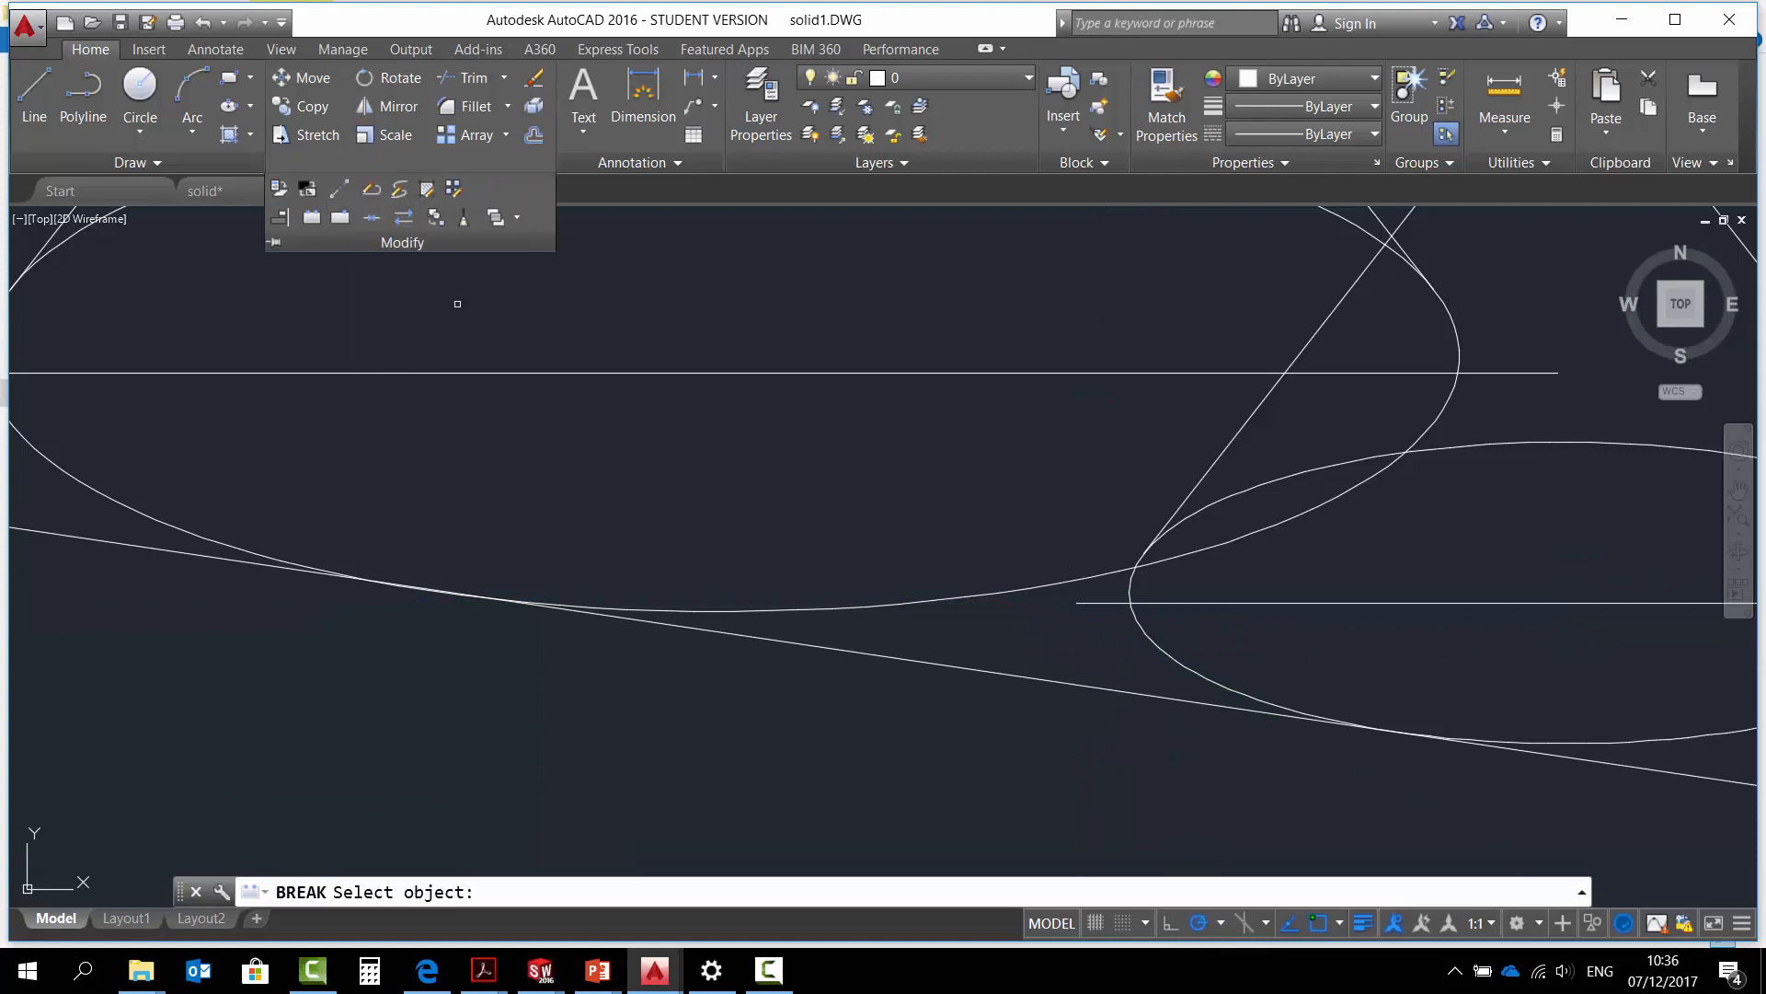
click(1134, 613)
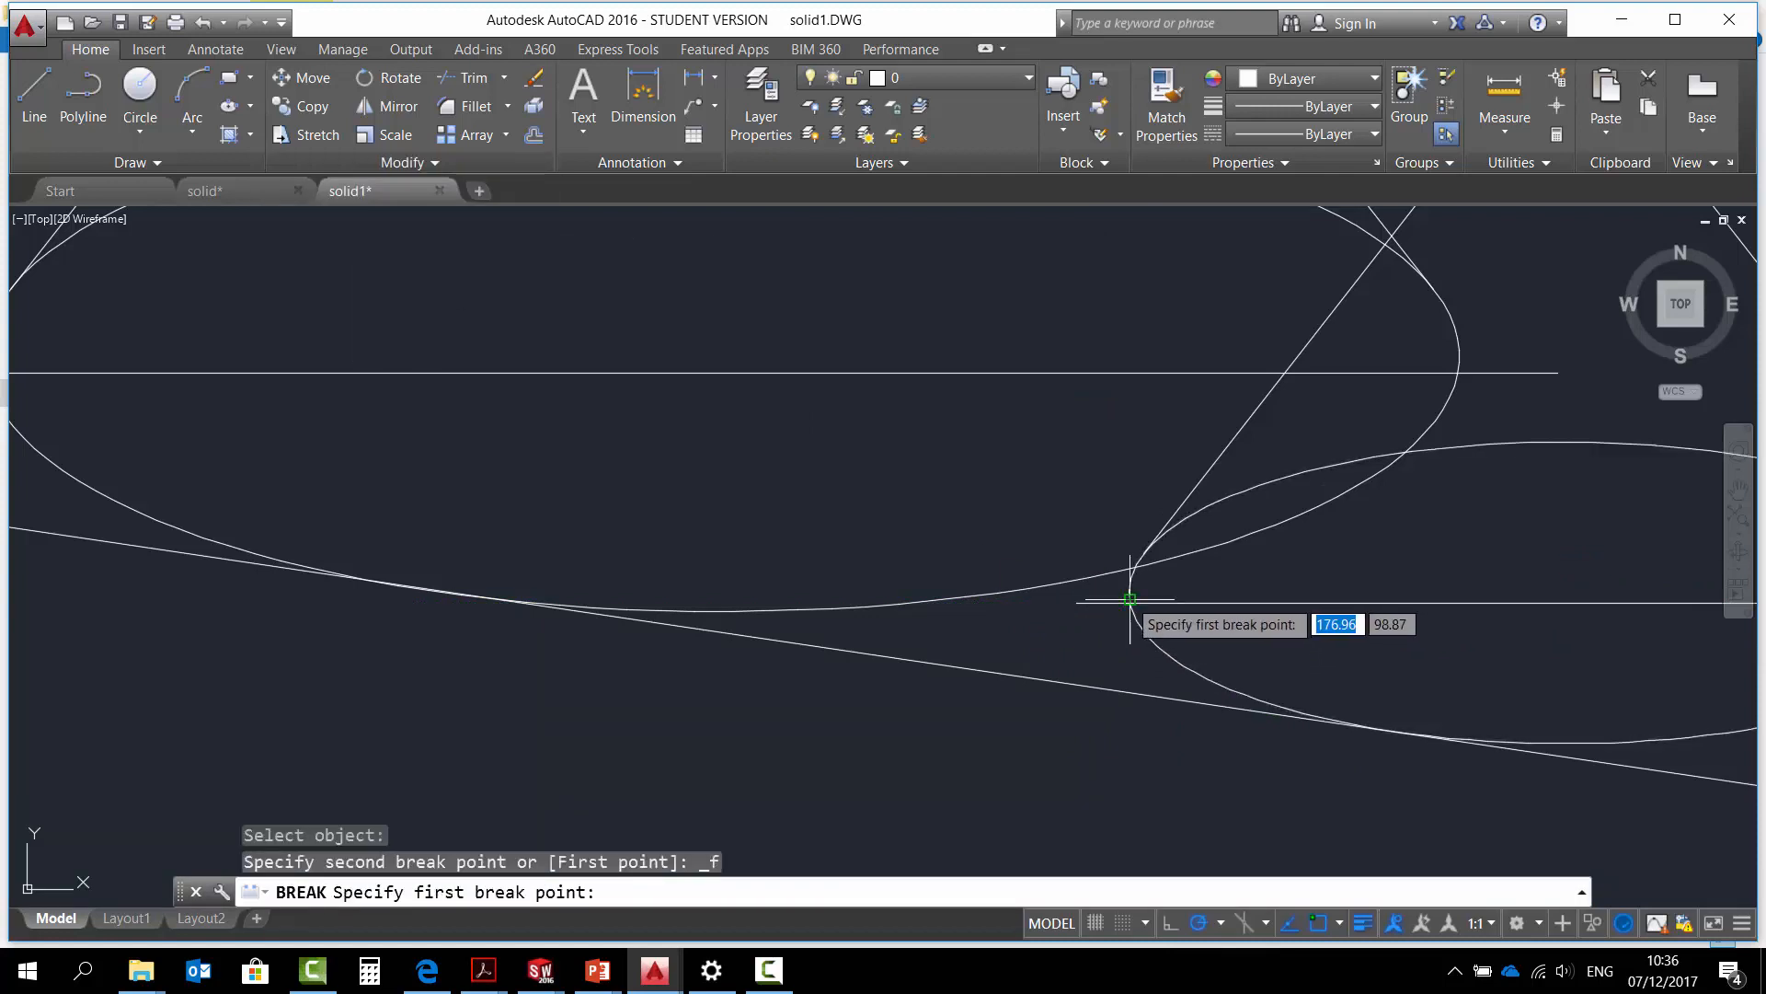
click(1128, 606)
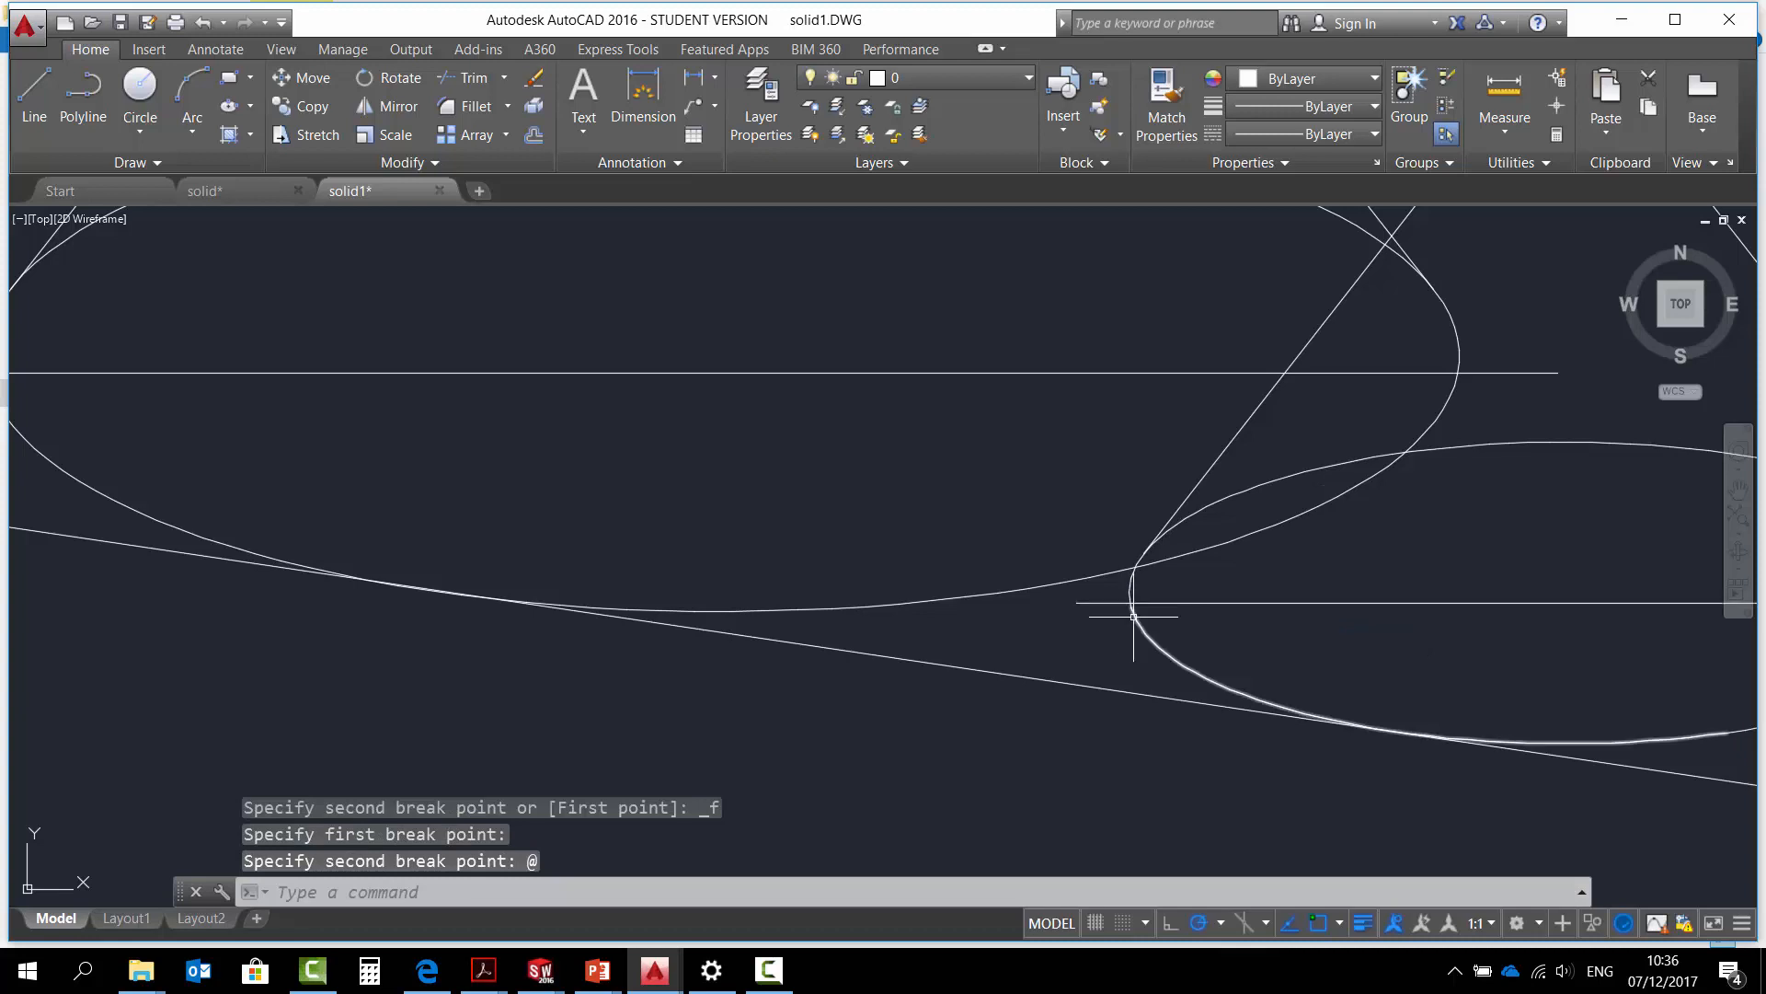
Break the small cone's base ellipse at a point where its right side meets the horizontal line.
right_click(783, 465)
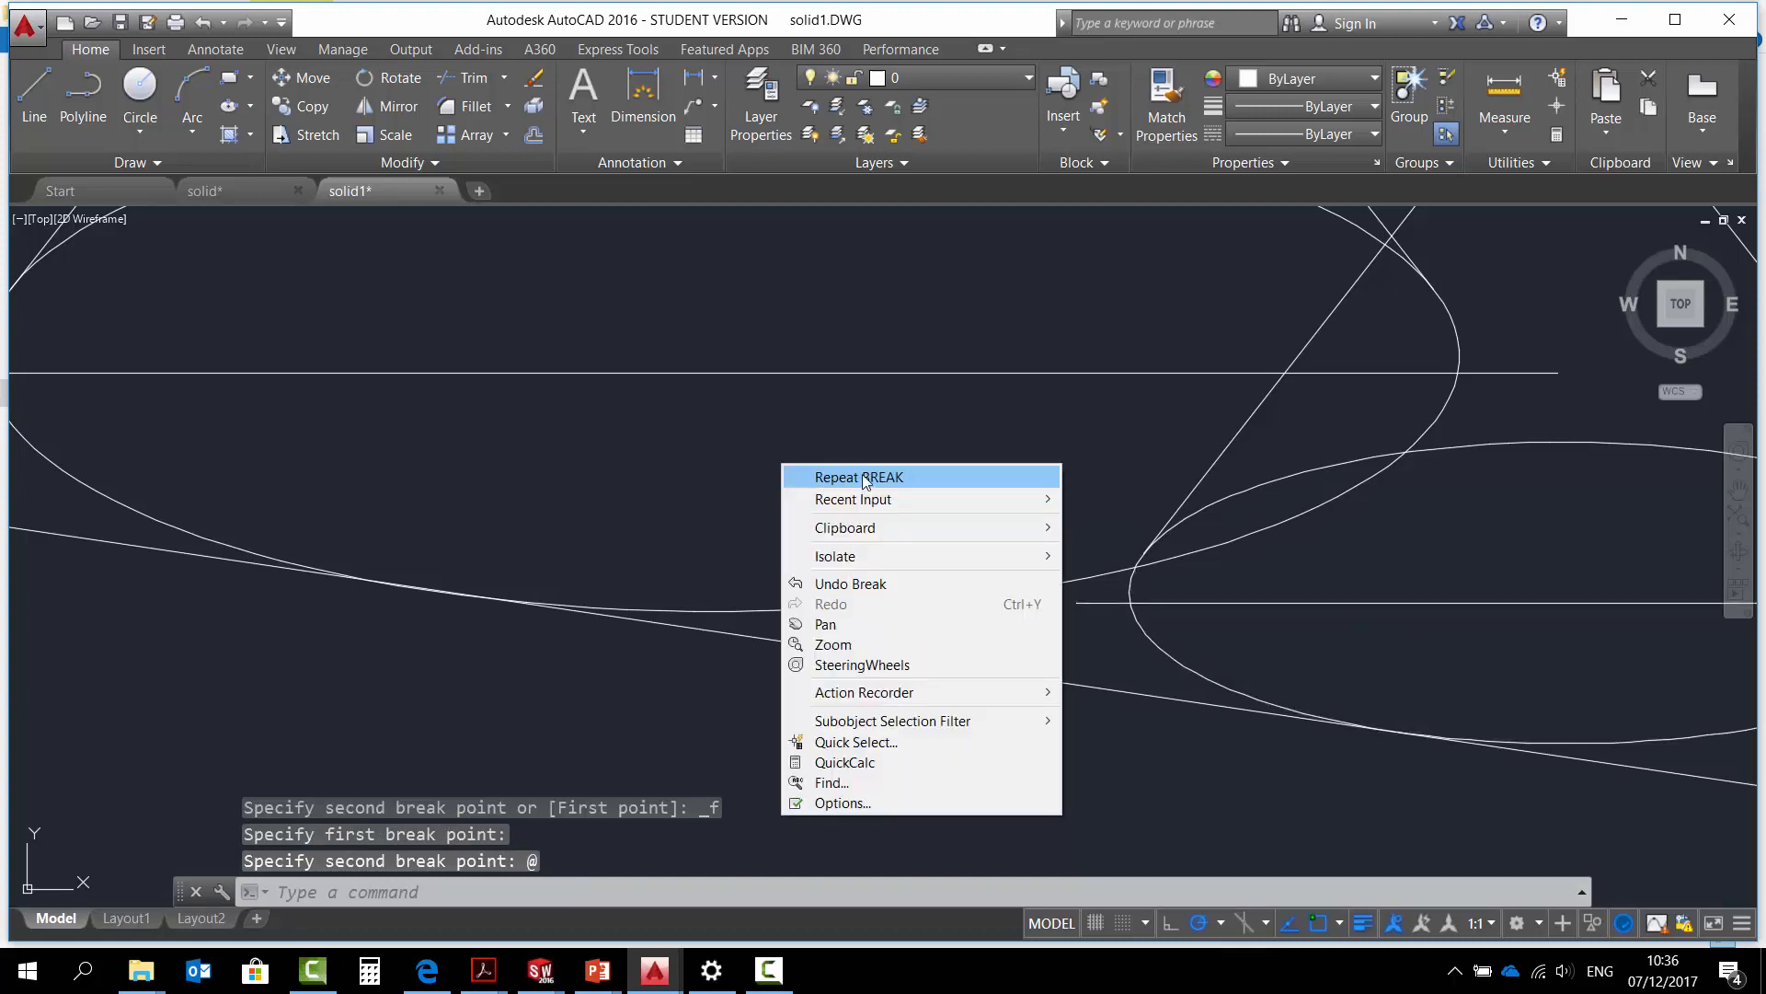
click(447, 162)
click(447, 162)
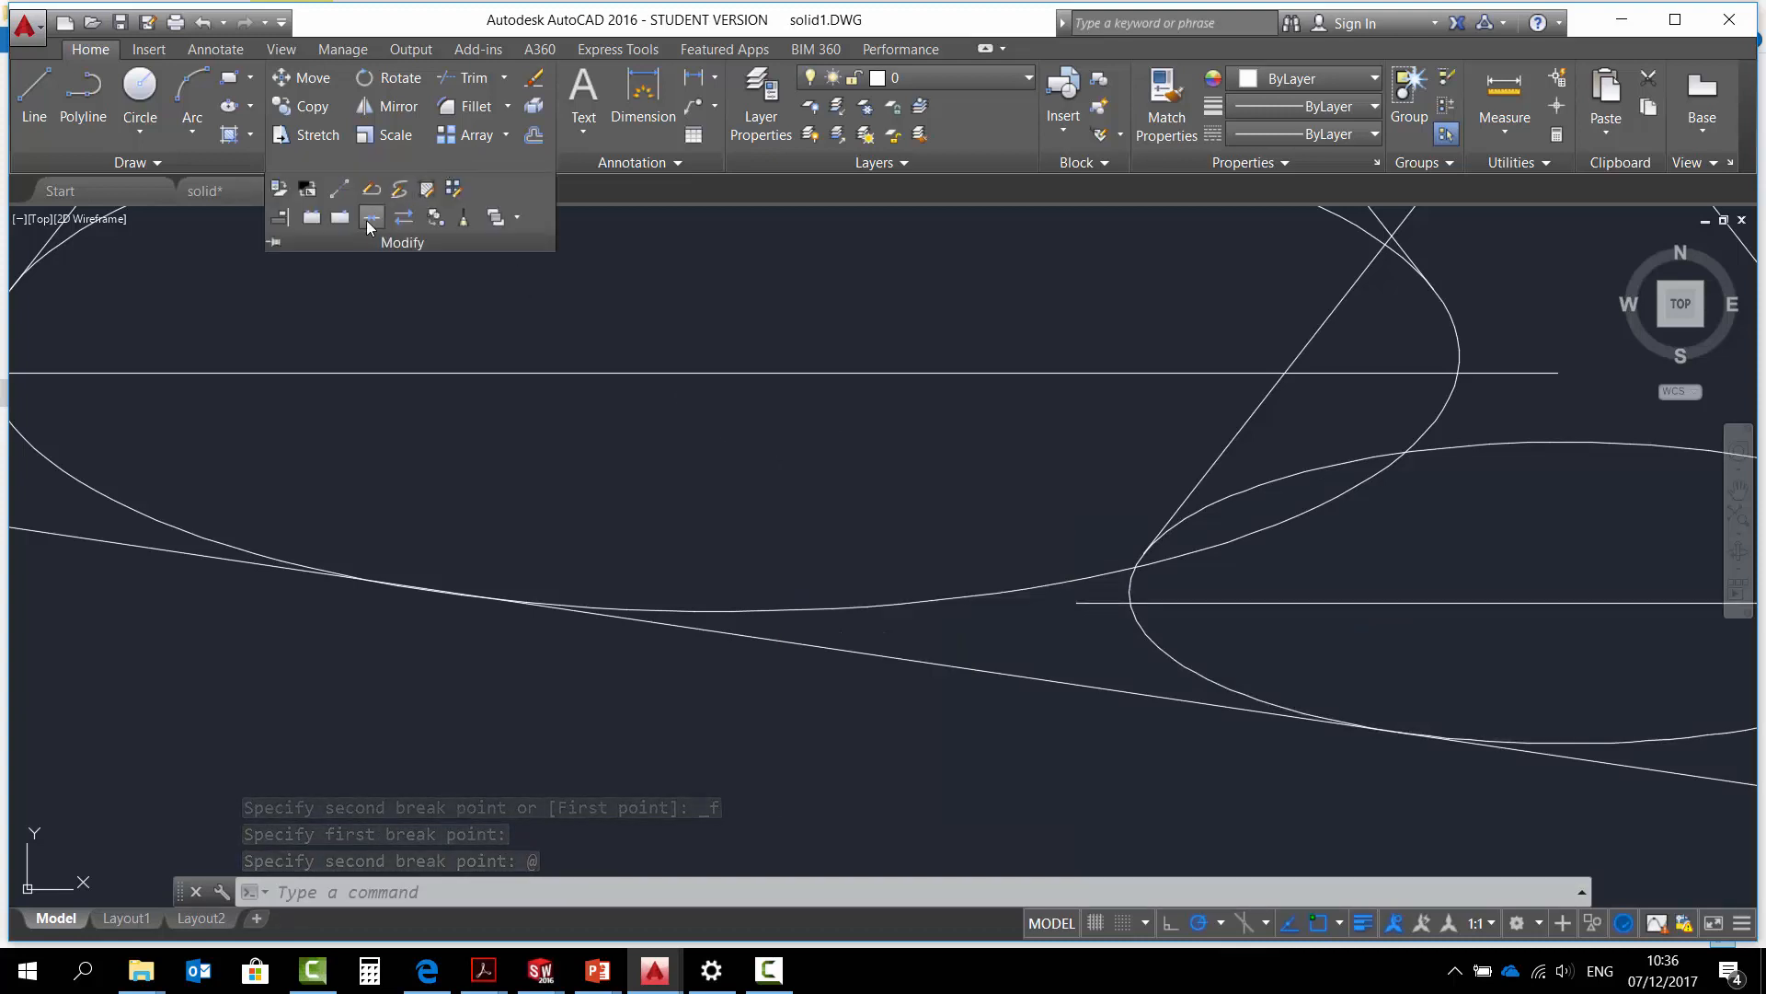
click(342, 221)
scroll(1016, 598, down, 2)
scroll(1610, 612, up, 4)
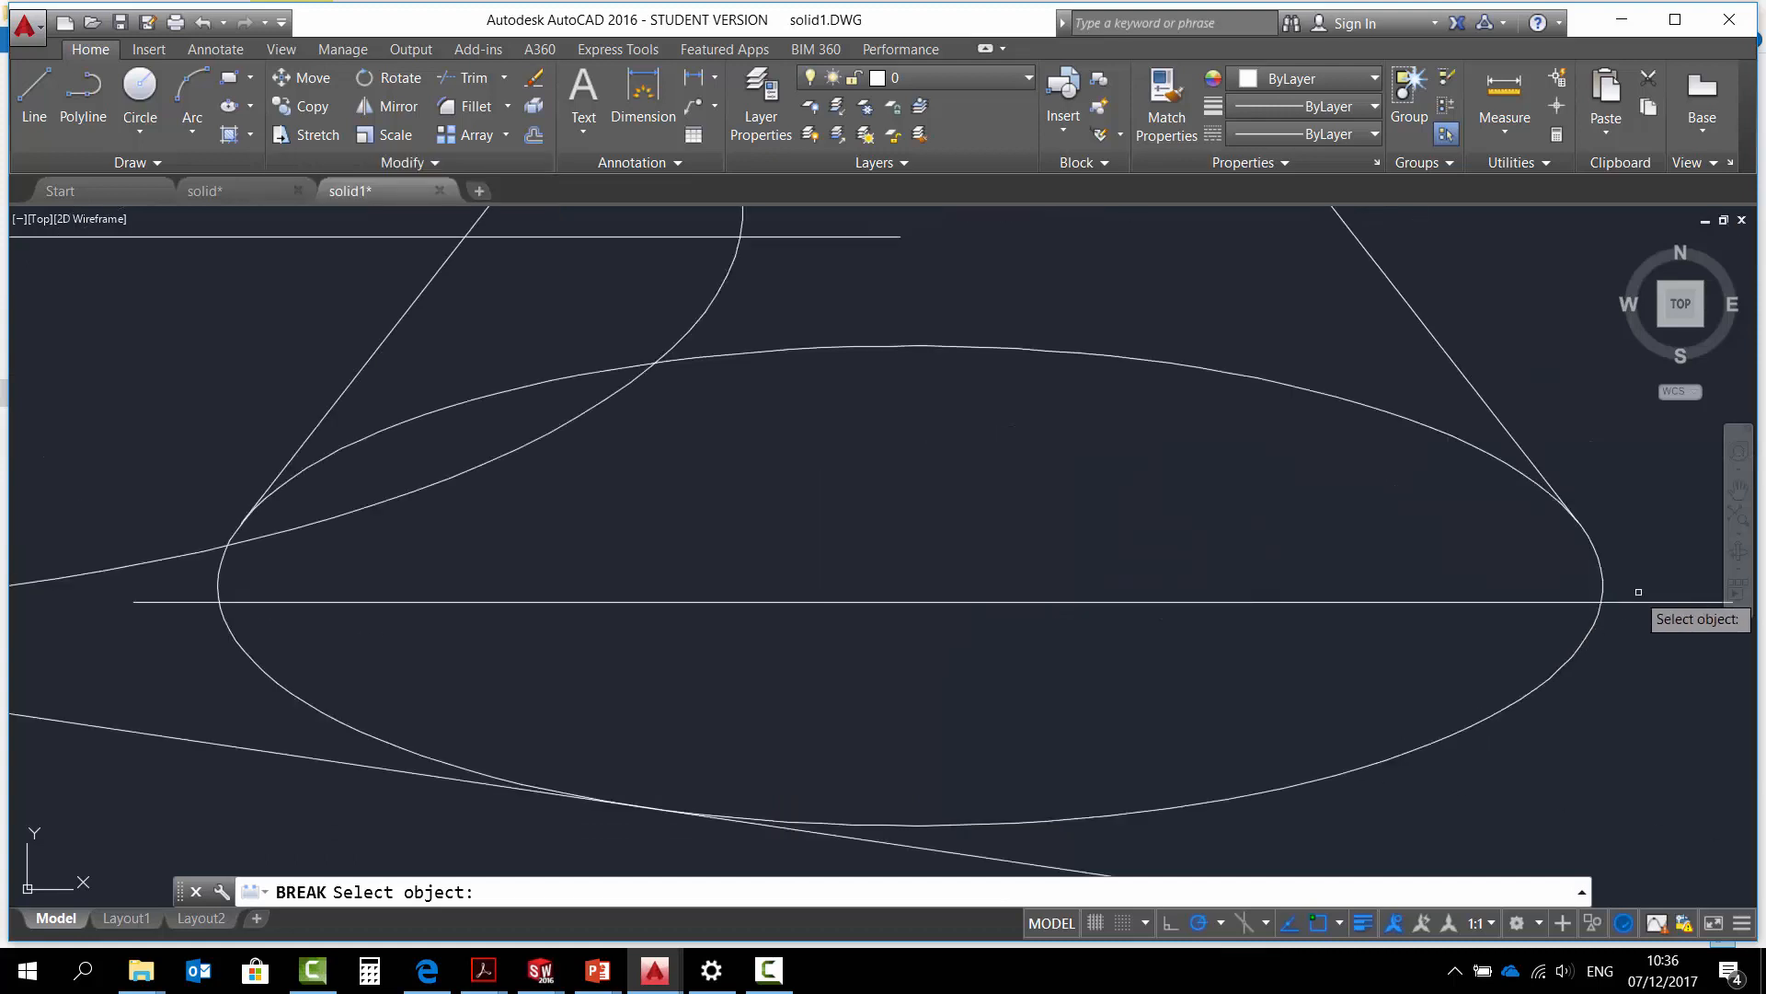
click(1600, 611)
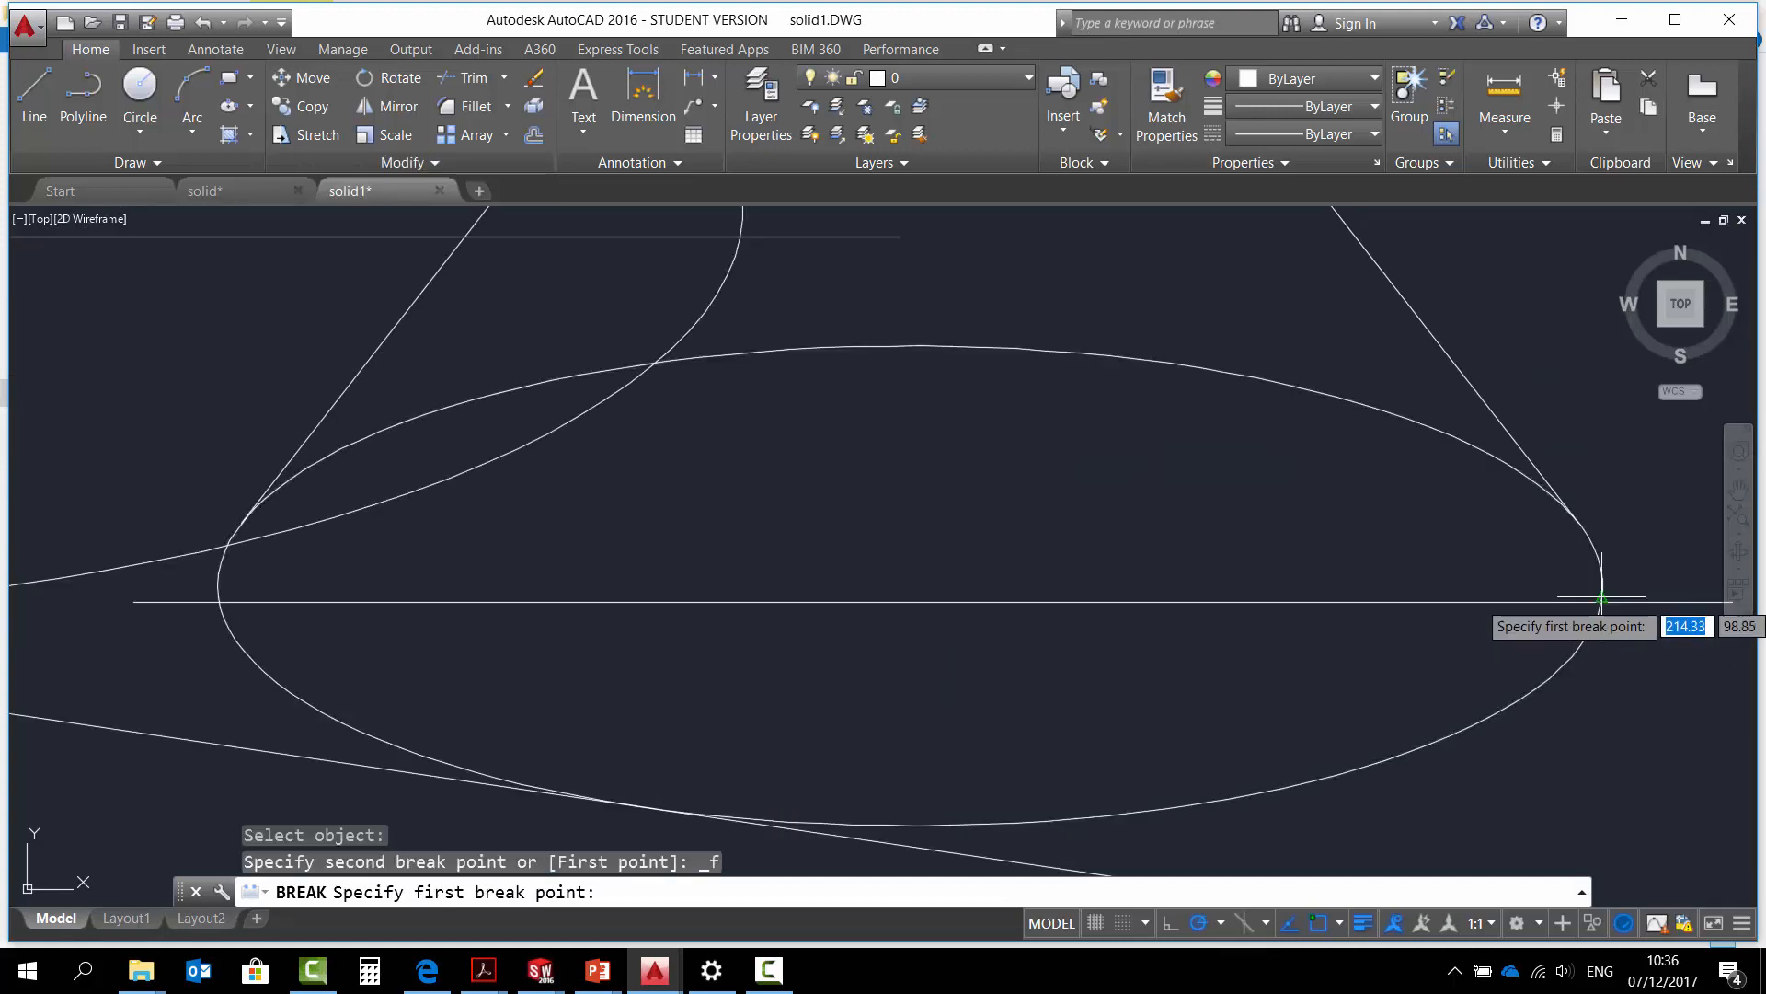
click(1602, 603)
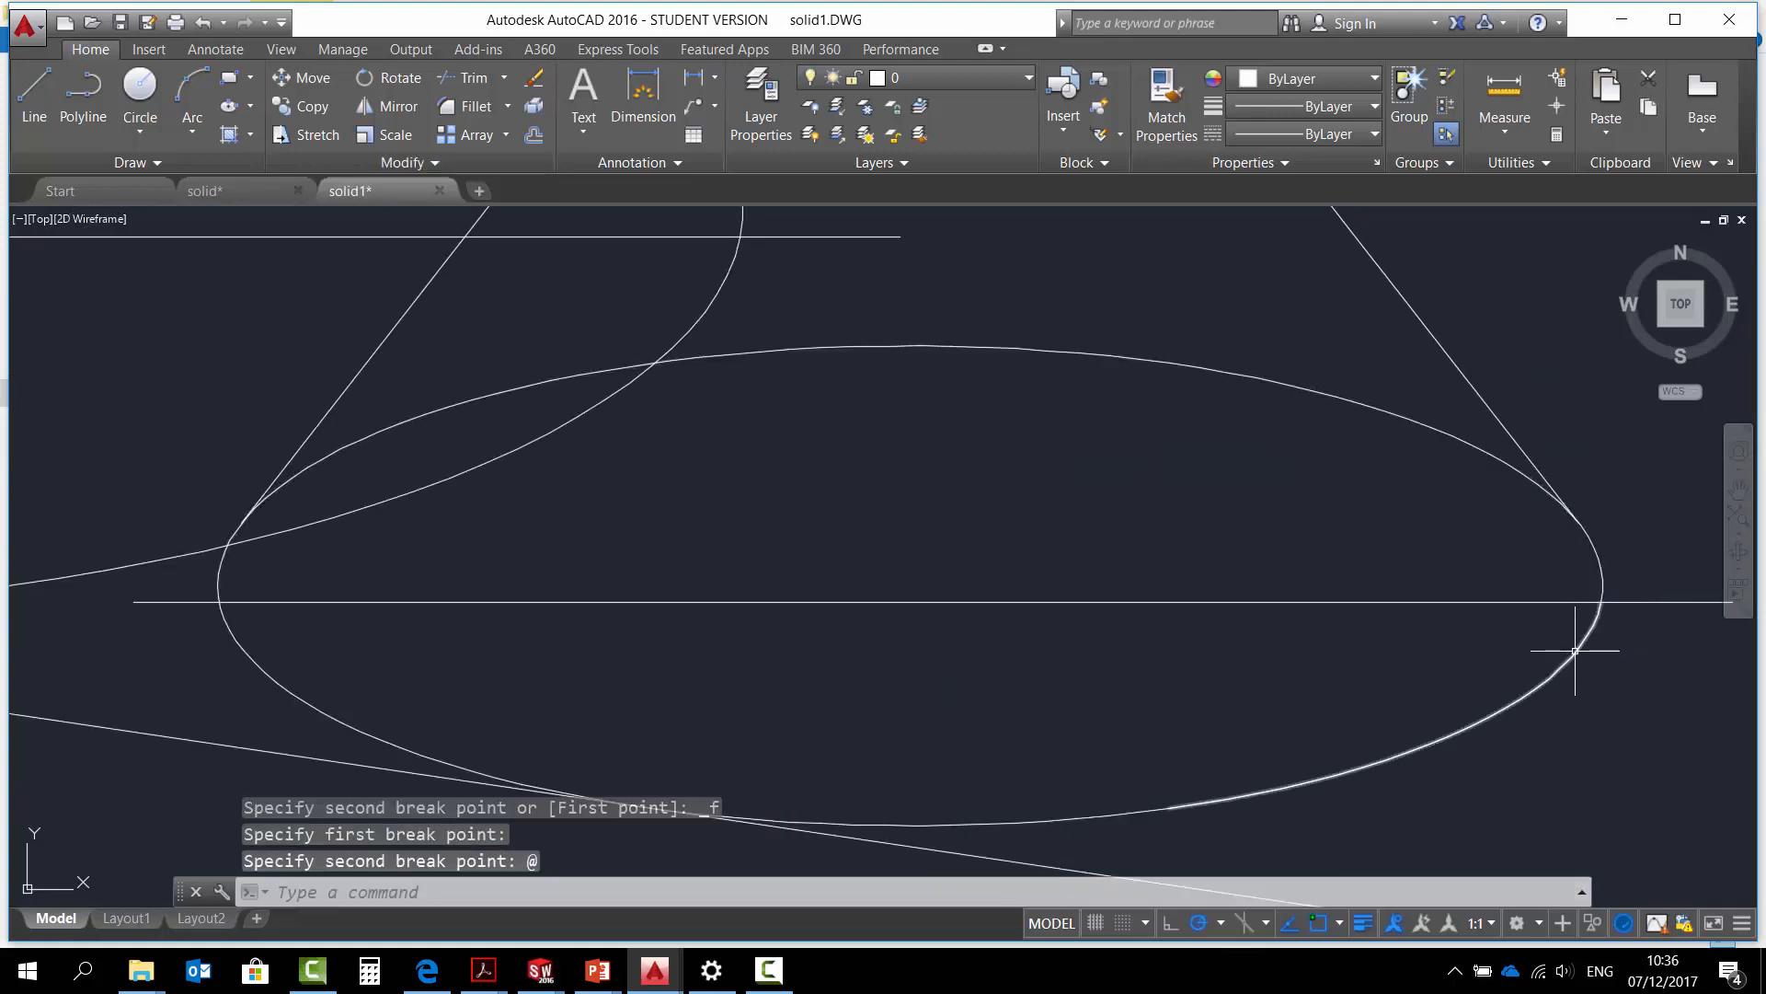
Erase the horizontal construction lines across the base ellipses of the small and large cones.
key(Escape)
click(1380, 620)
click(1139, 509)
scroll(1134, 544, down, 2)
key(Delete)
scroll(454, 643, down, 3)
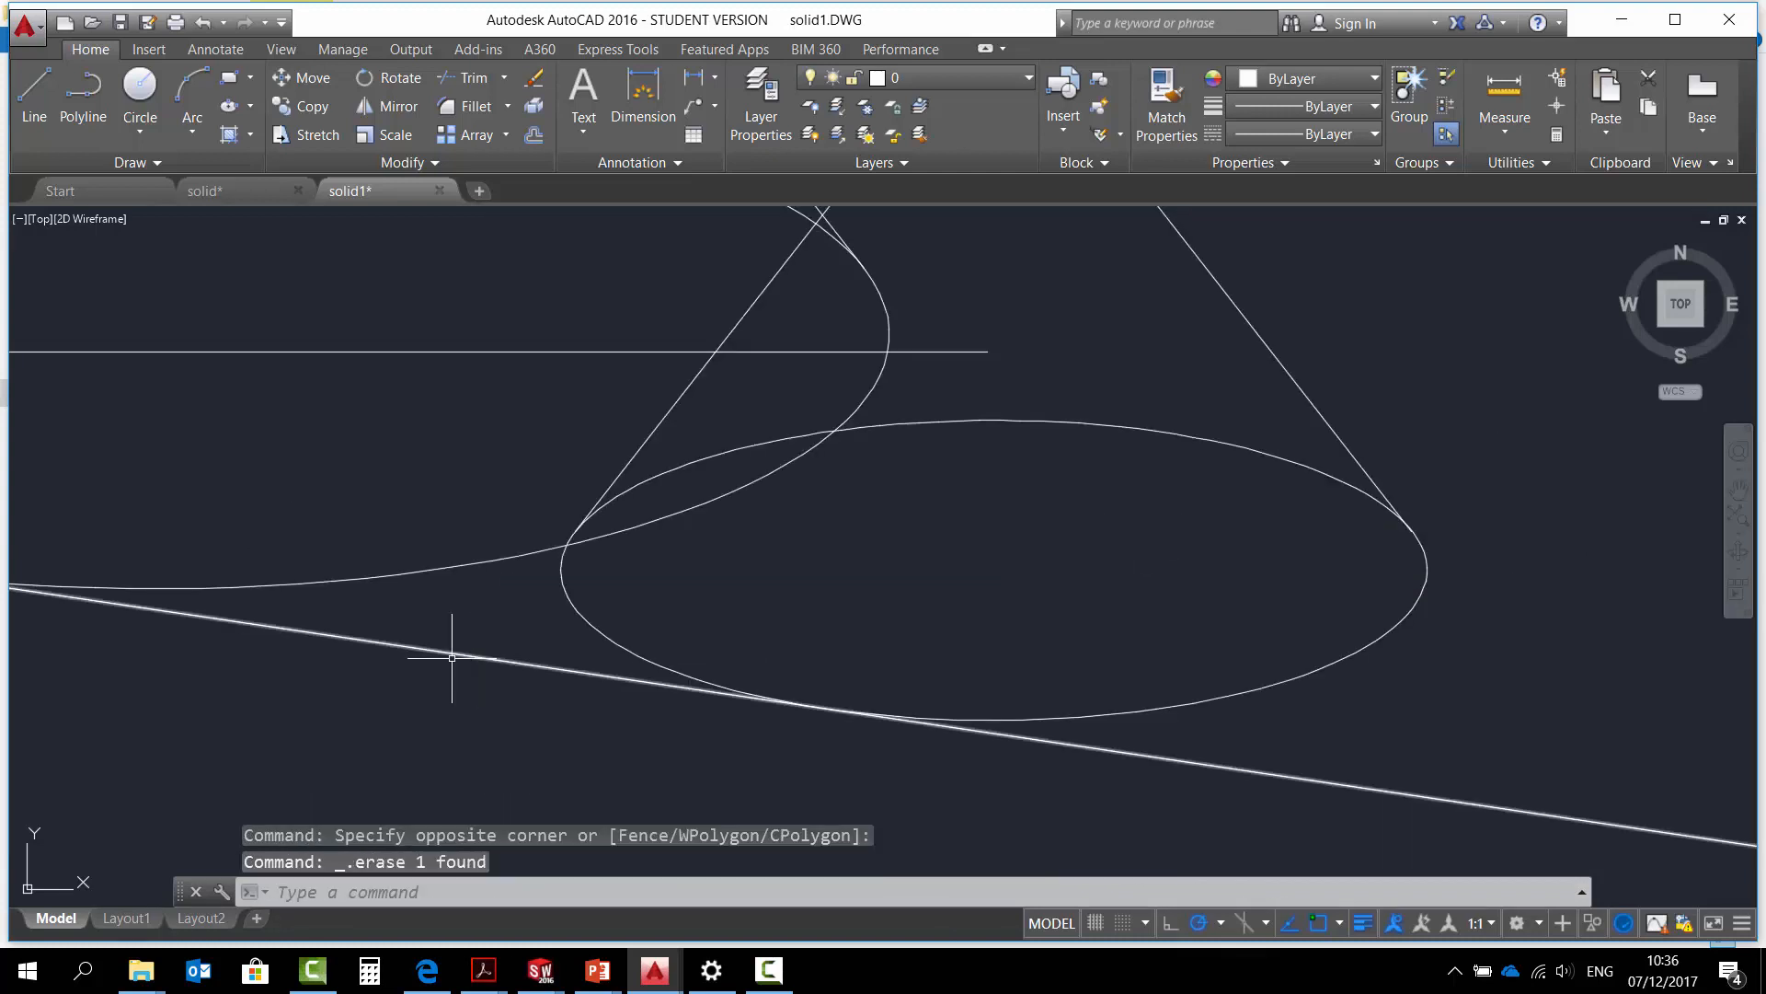
scroll(466, 631, down, 4)
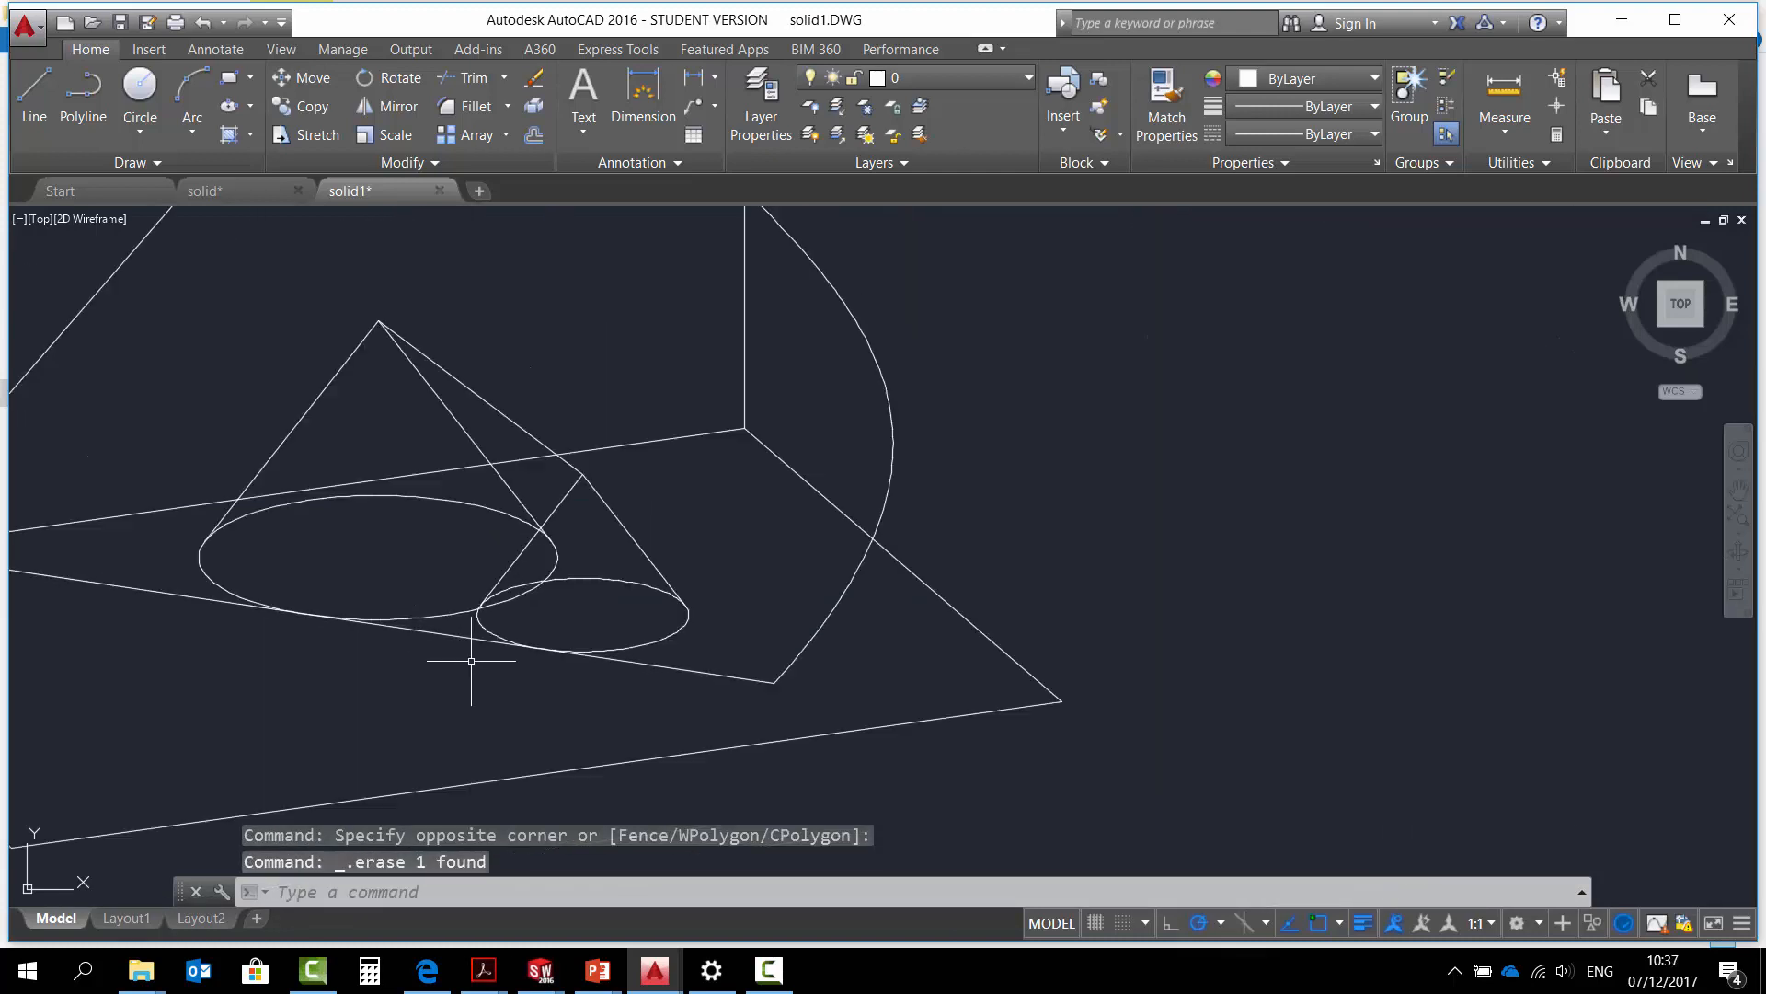
middle_drag(446, 651, 589, 685)
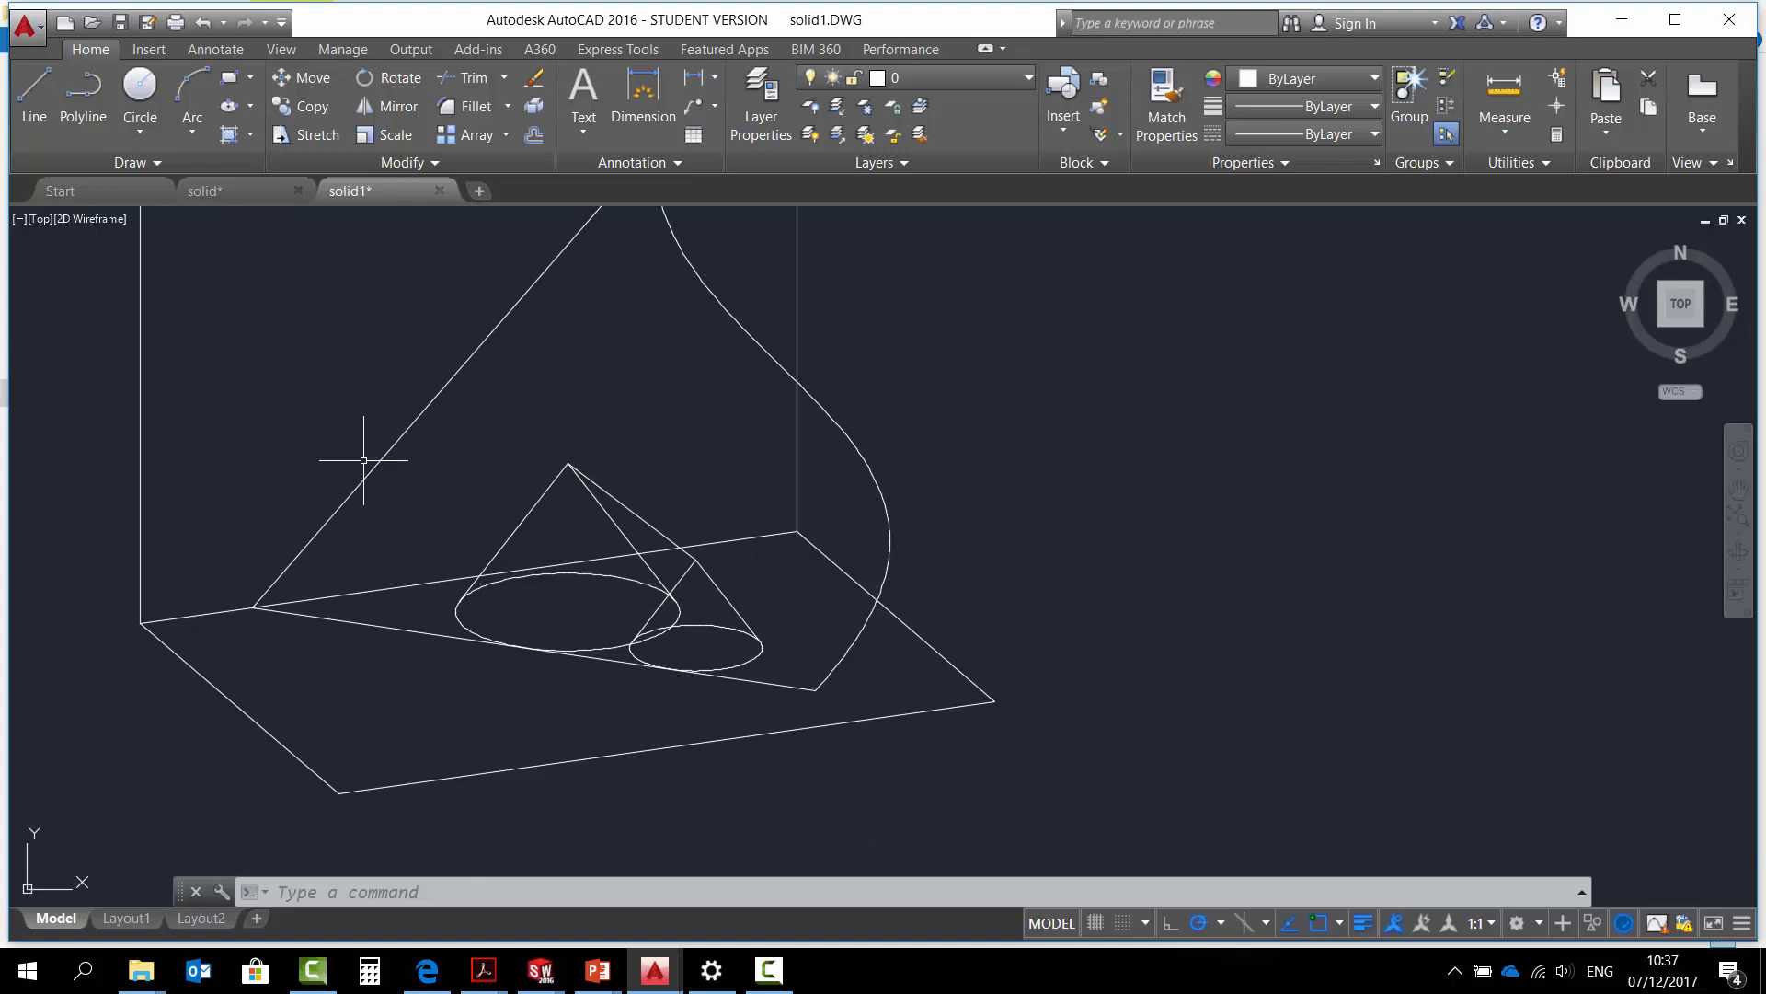
Copy the oblique plane's bottom edge from a point on that edge to the large cone's apex.
click(374, 621)
click(368, 604)
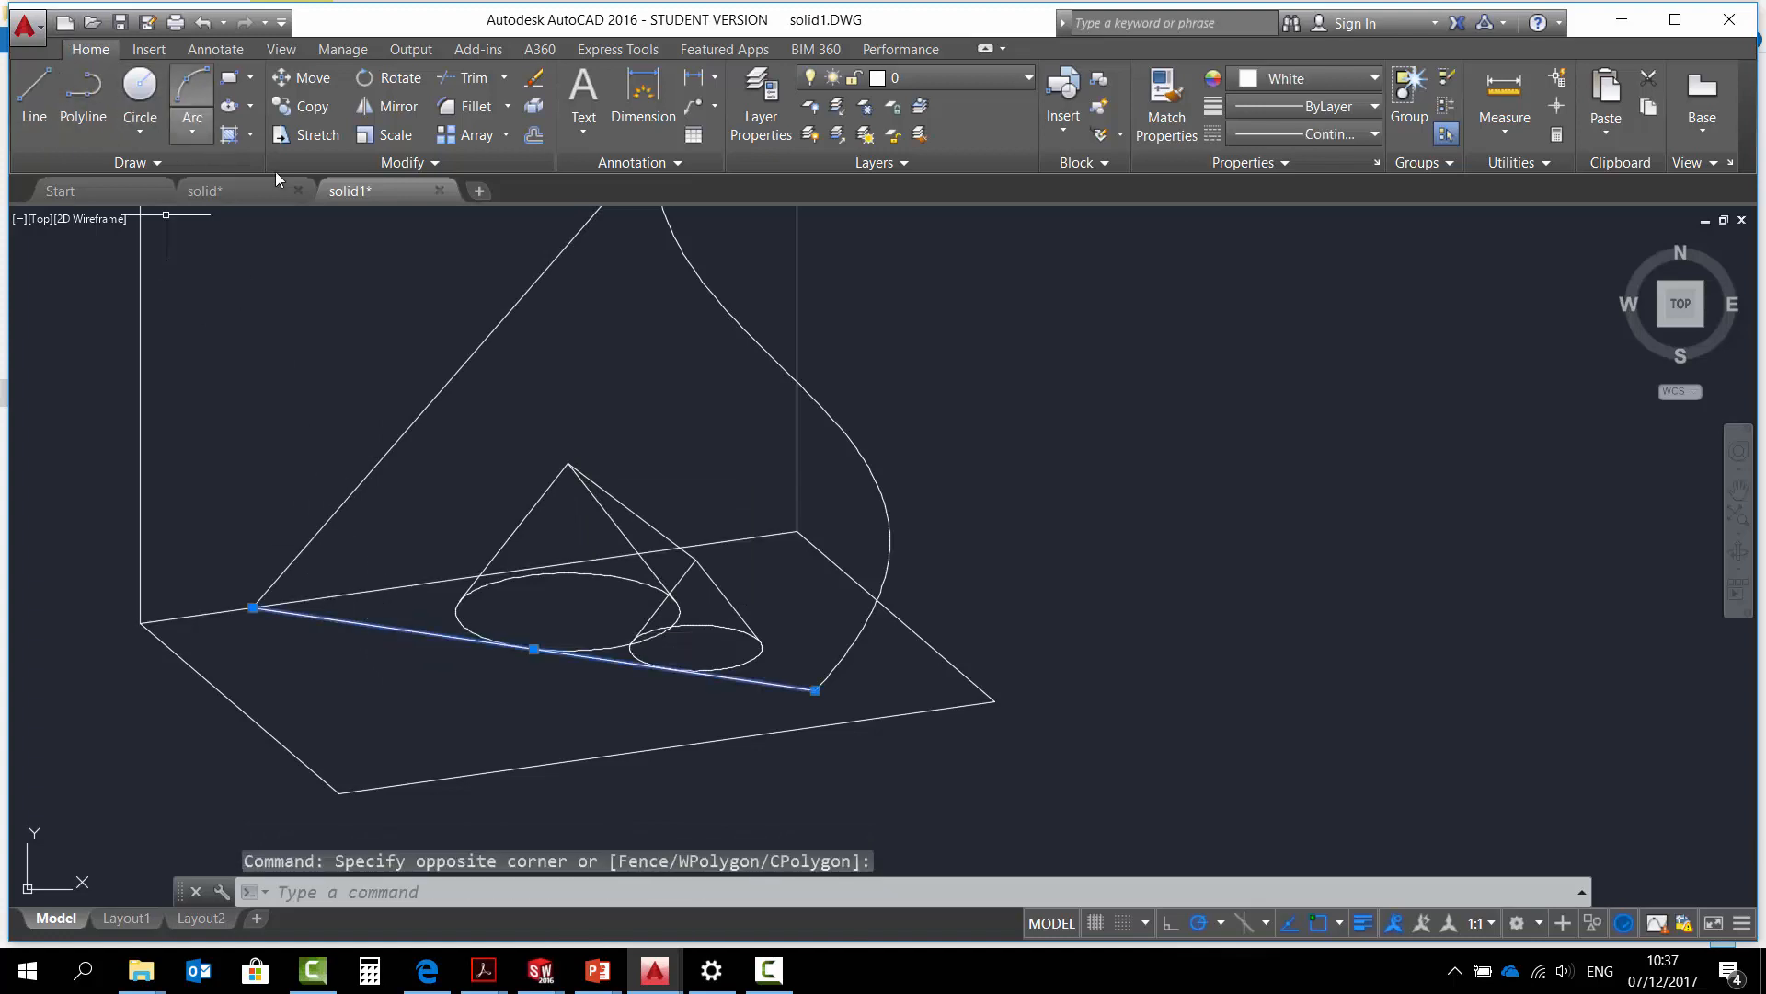
click(304, 107)
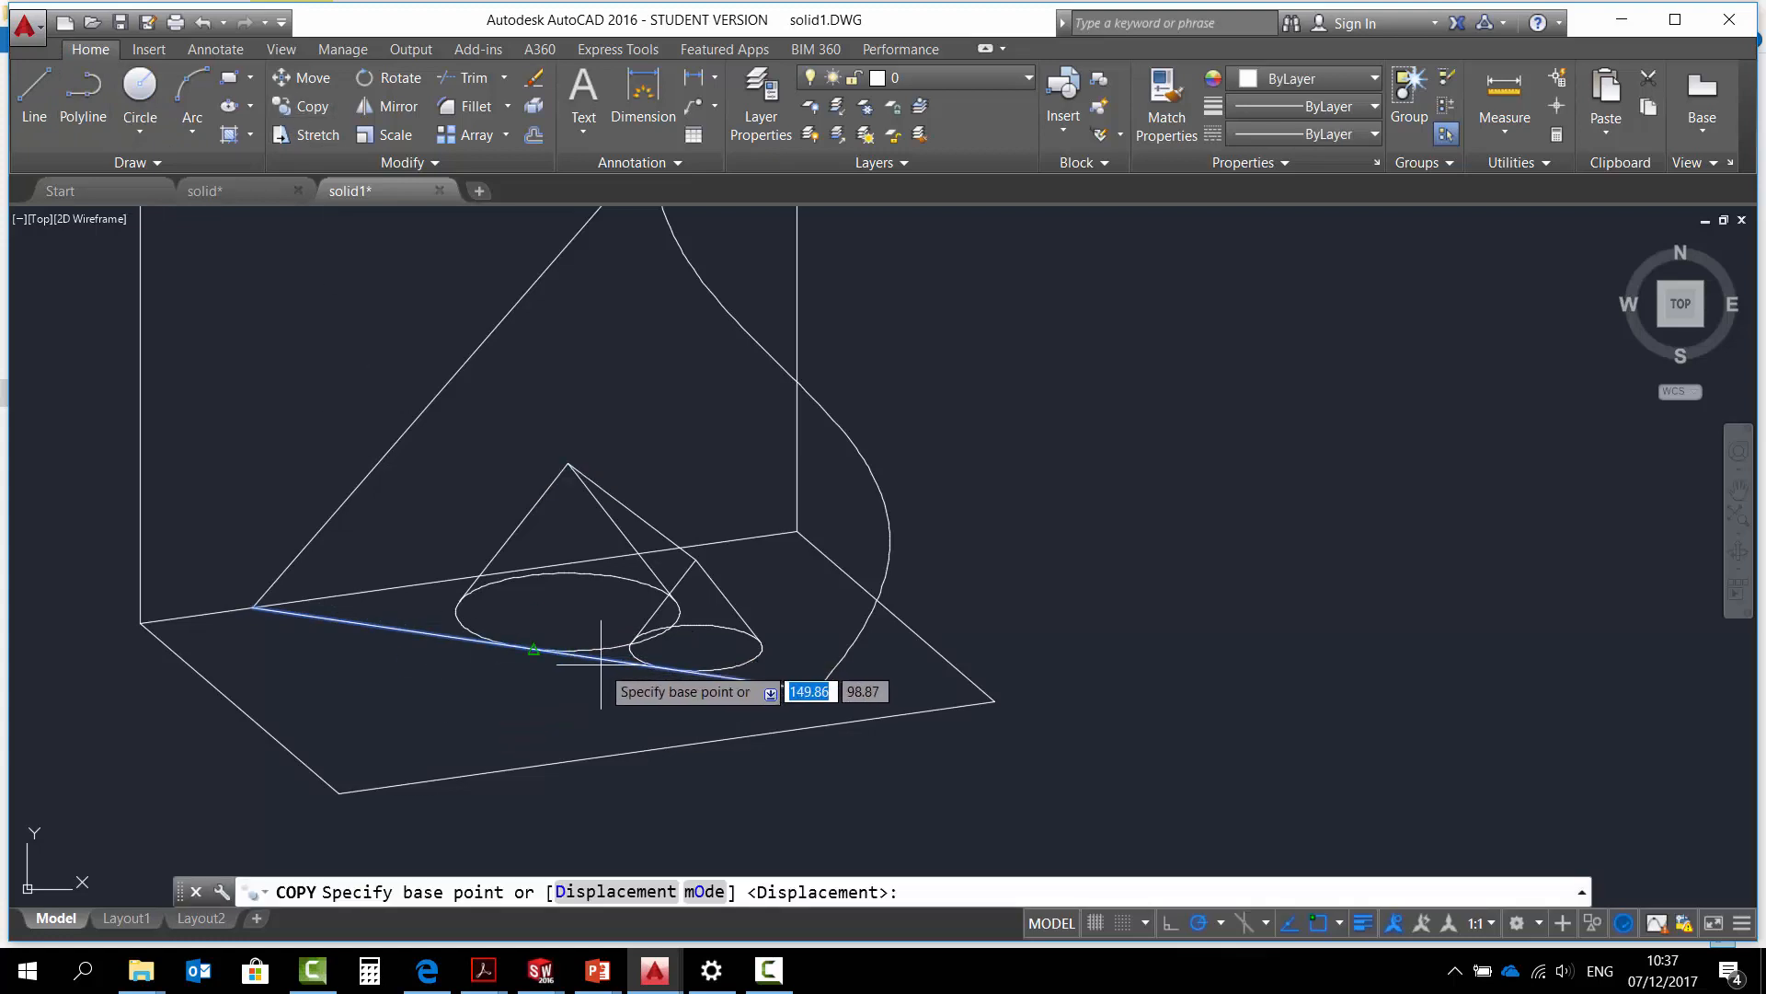
scroll(411, 645, up, 3)
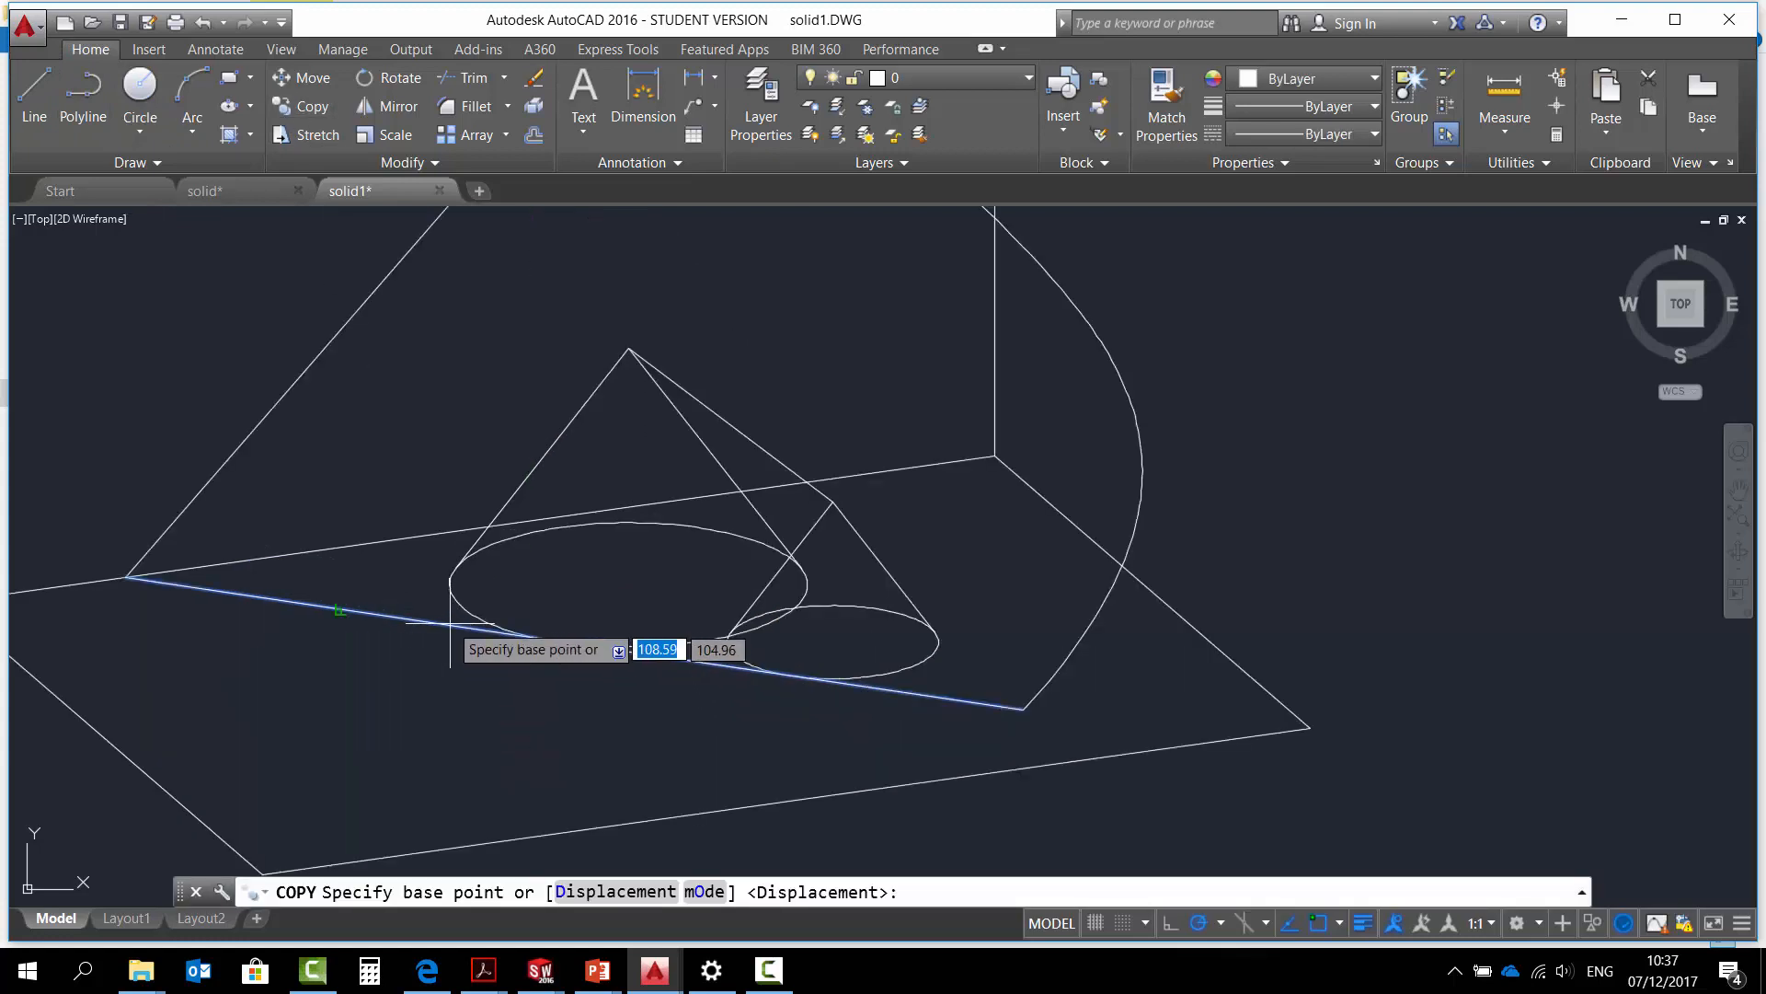
click(343, 607)
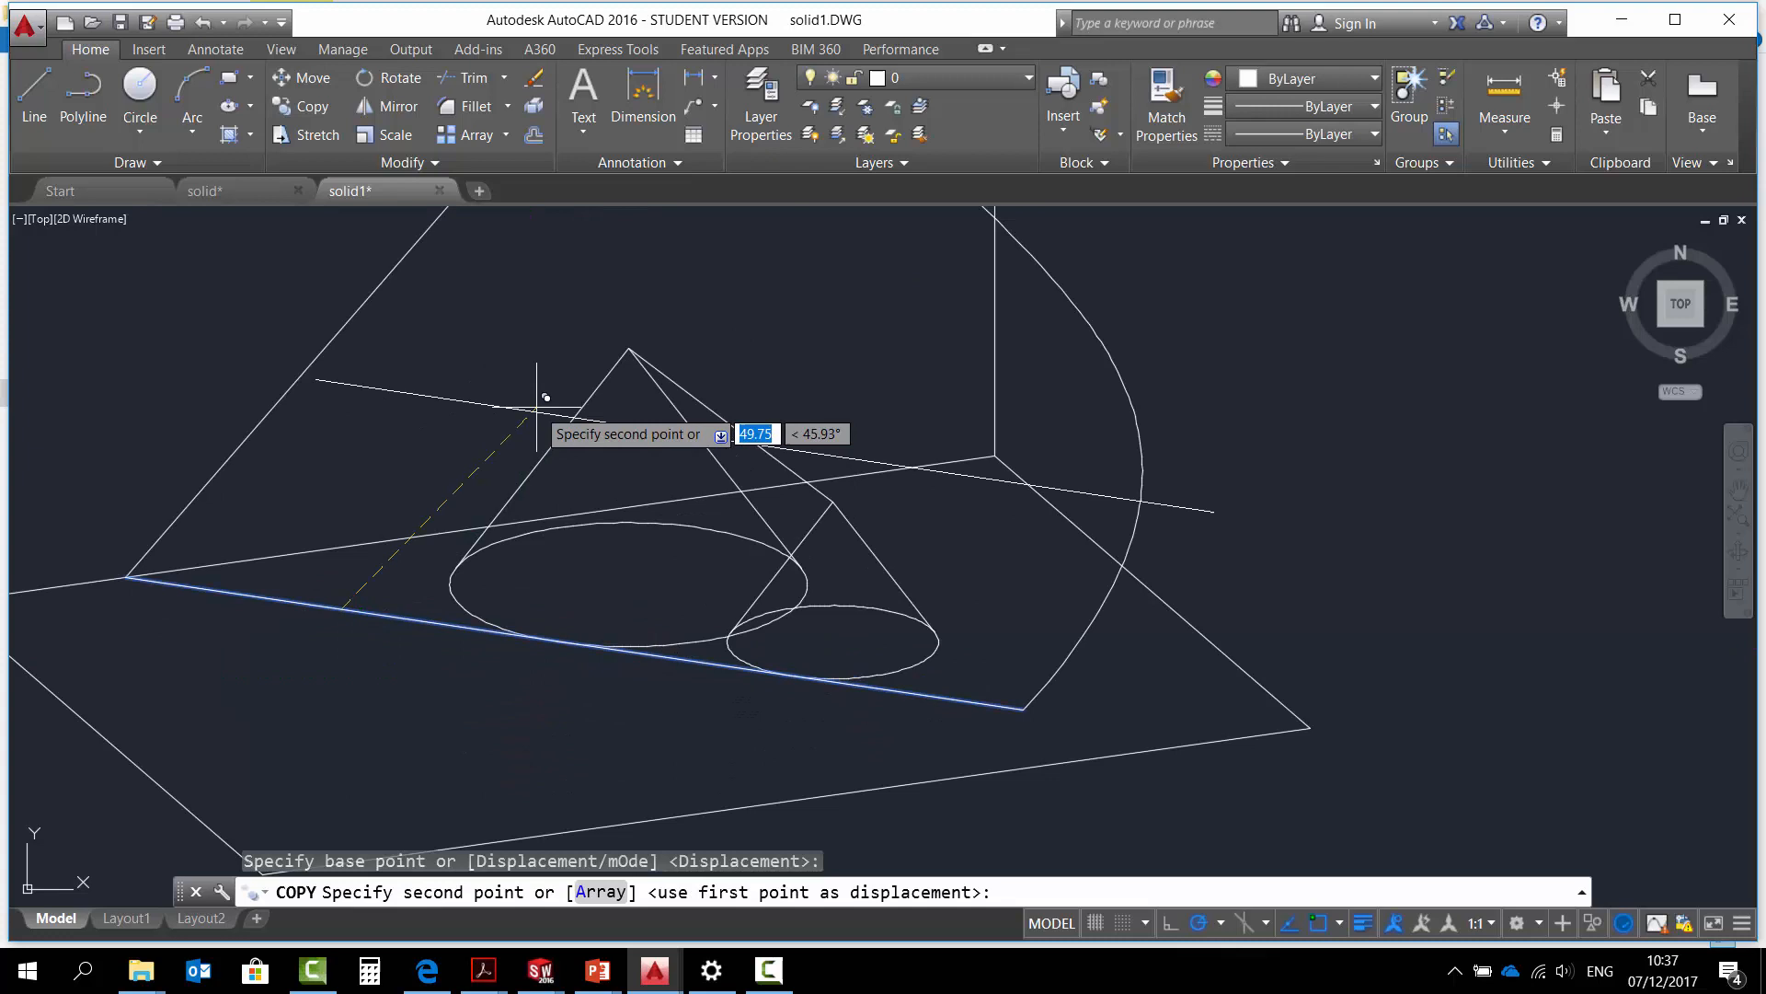
click(630, 346)
key(Escape)
Stretch the copied line's left end to the oblique plane's sloping edge and its right end back to the large cone's apex.
click(512, 362)
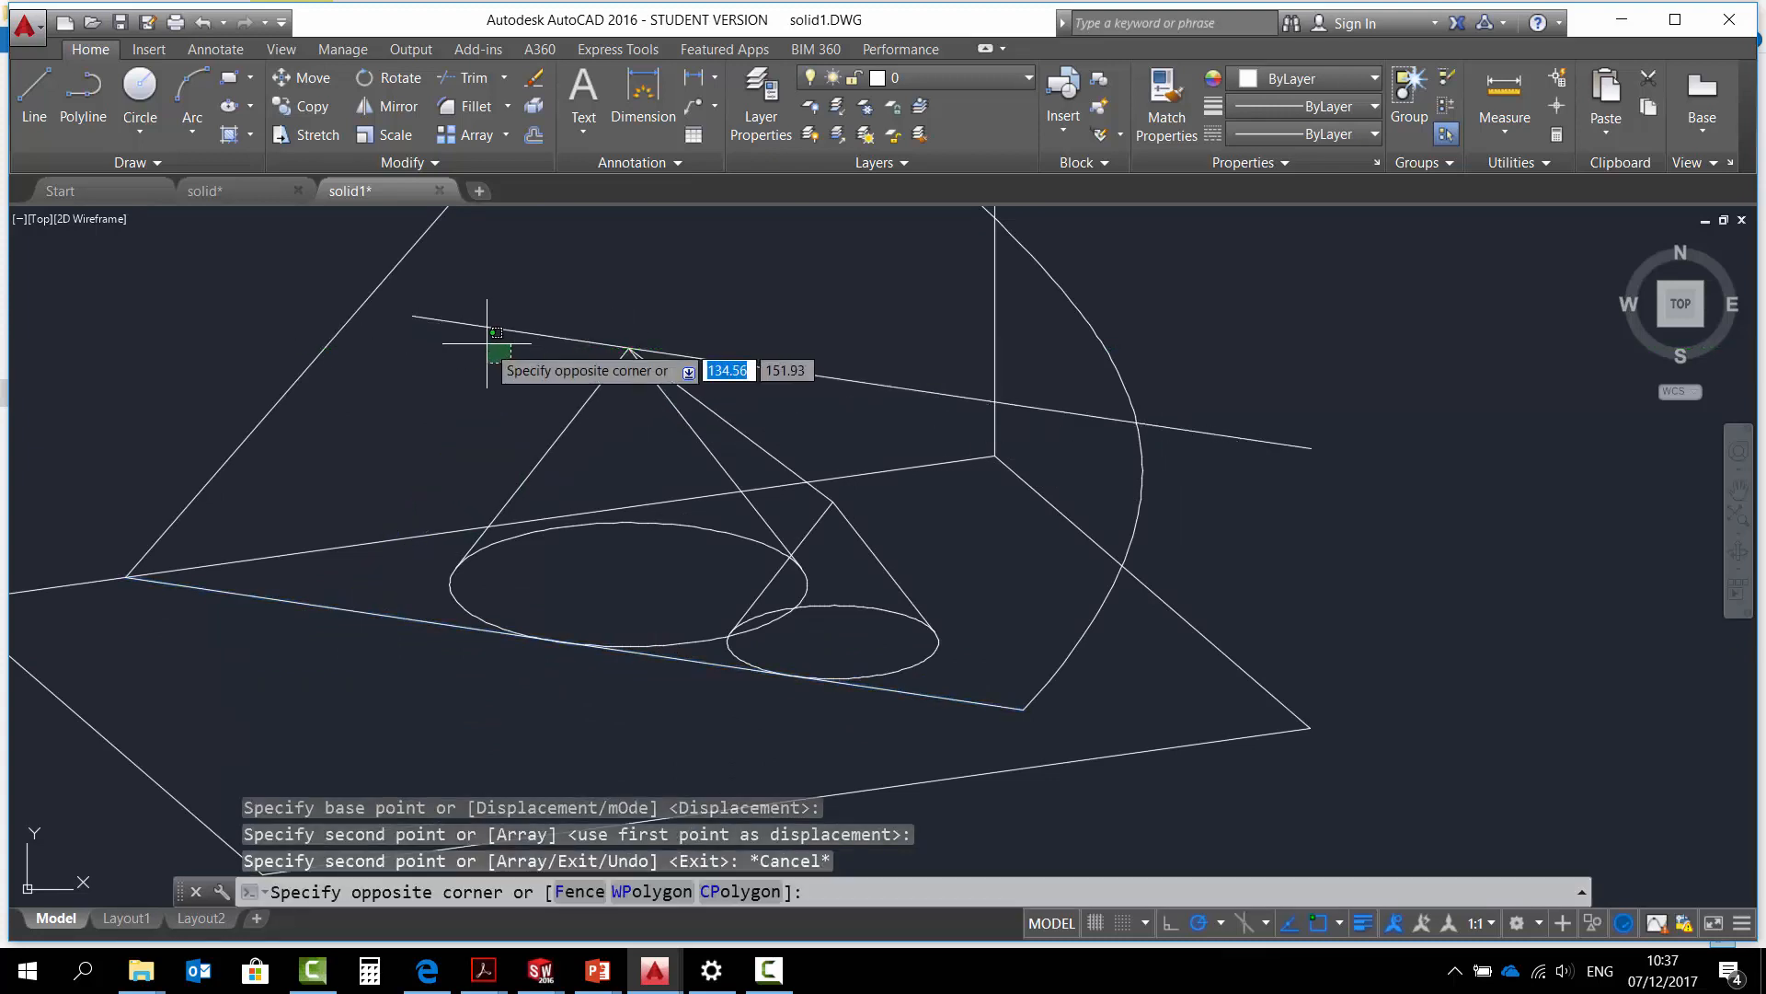
click(412, 315)
click(412, 316)
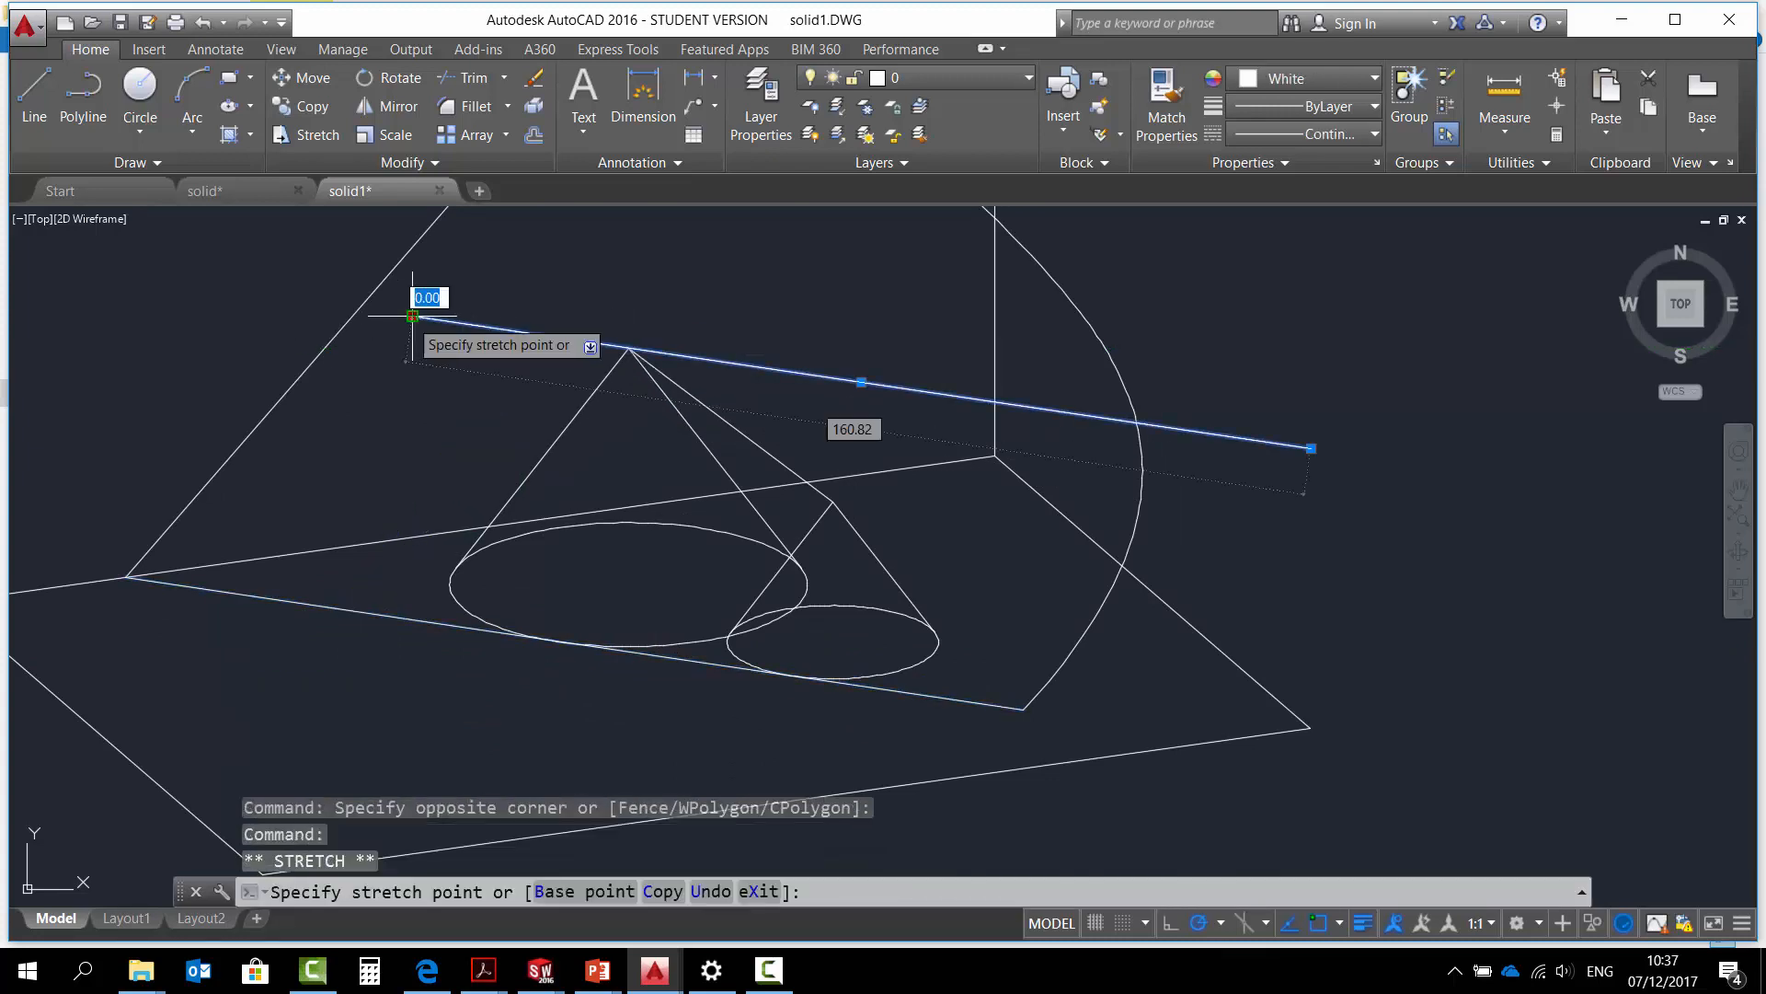
click(358, 308)
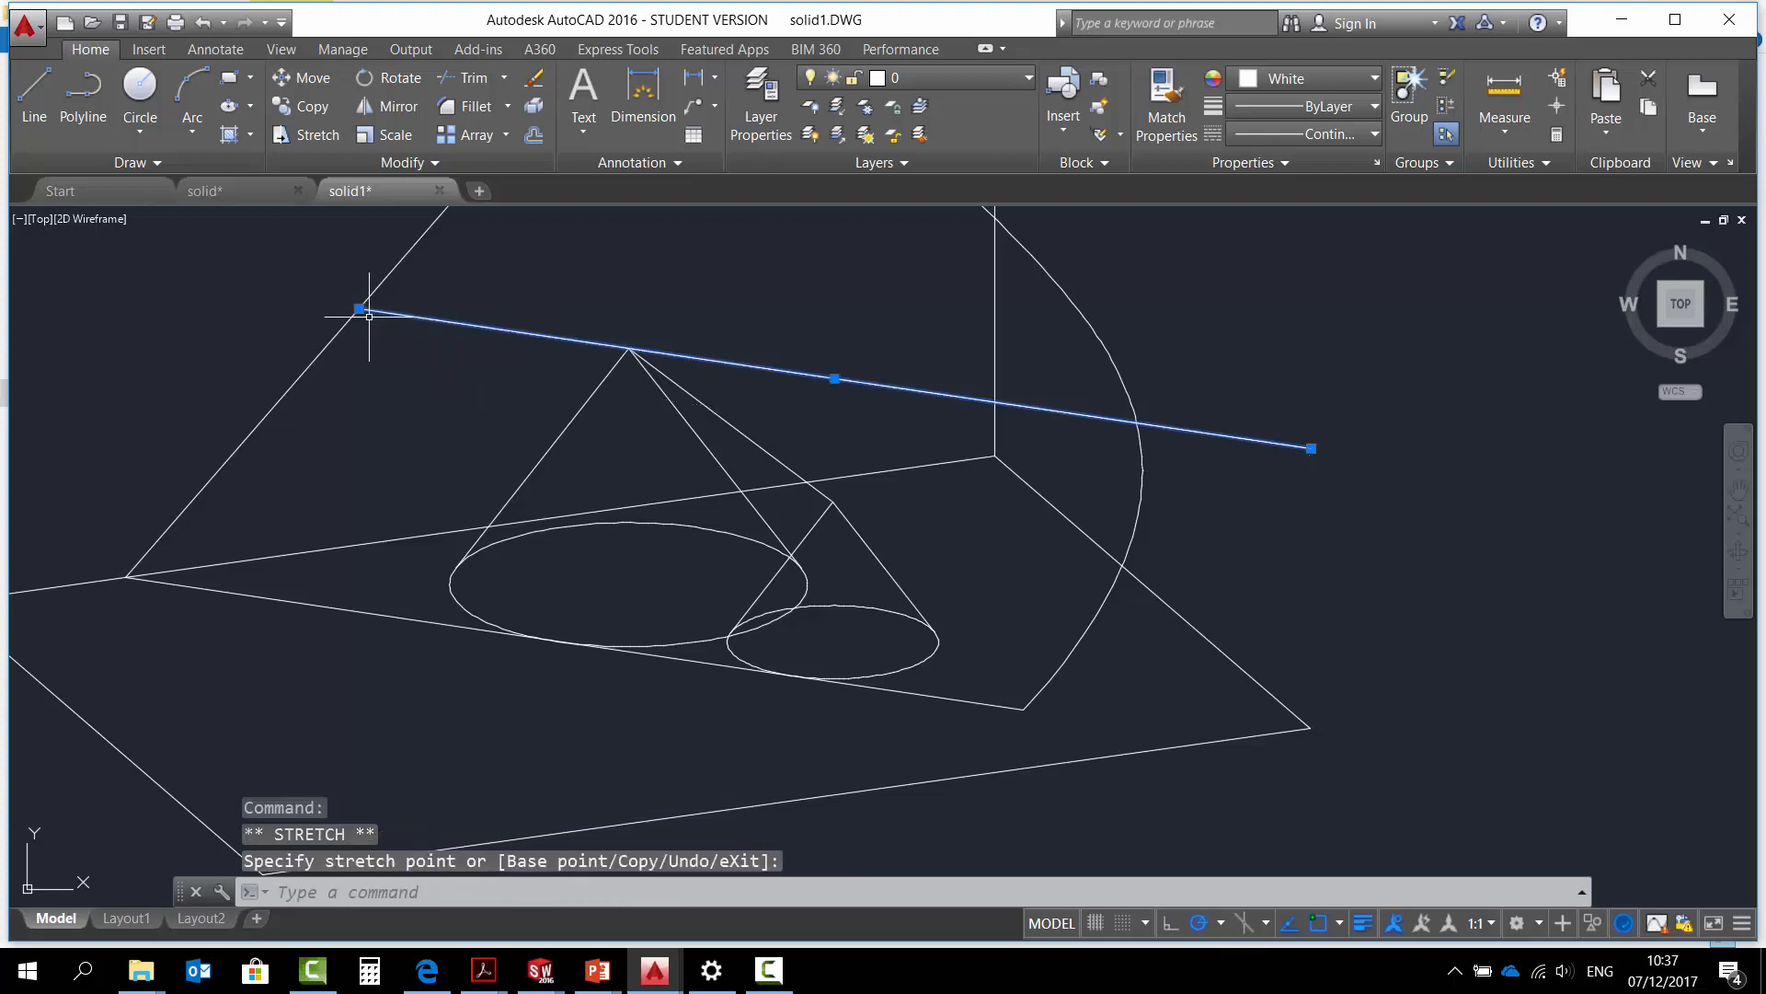
click(1311, 448)
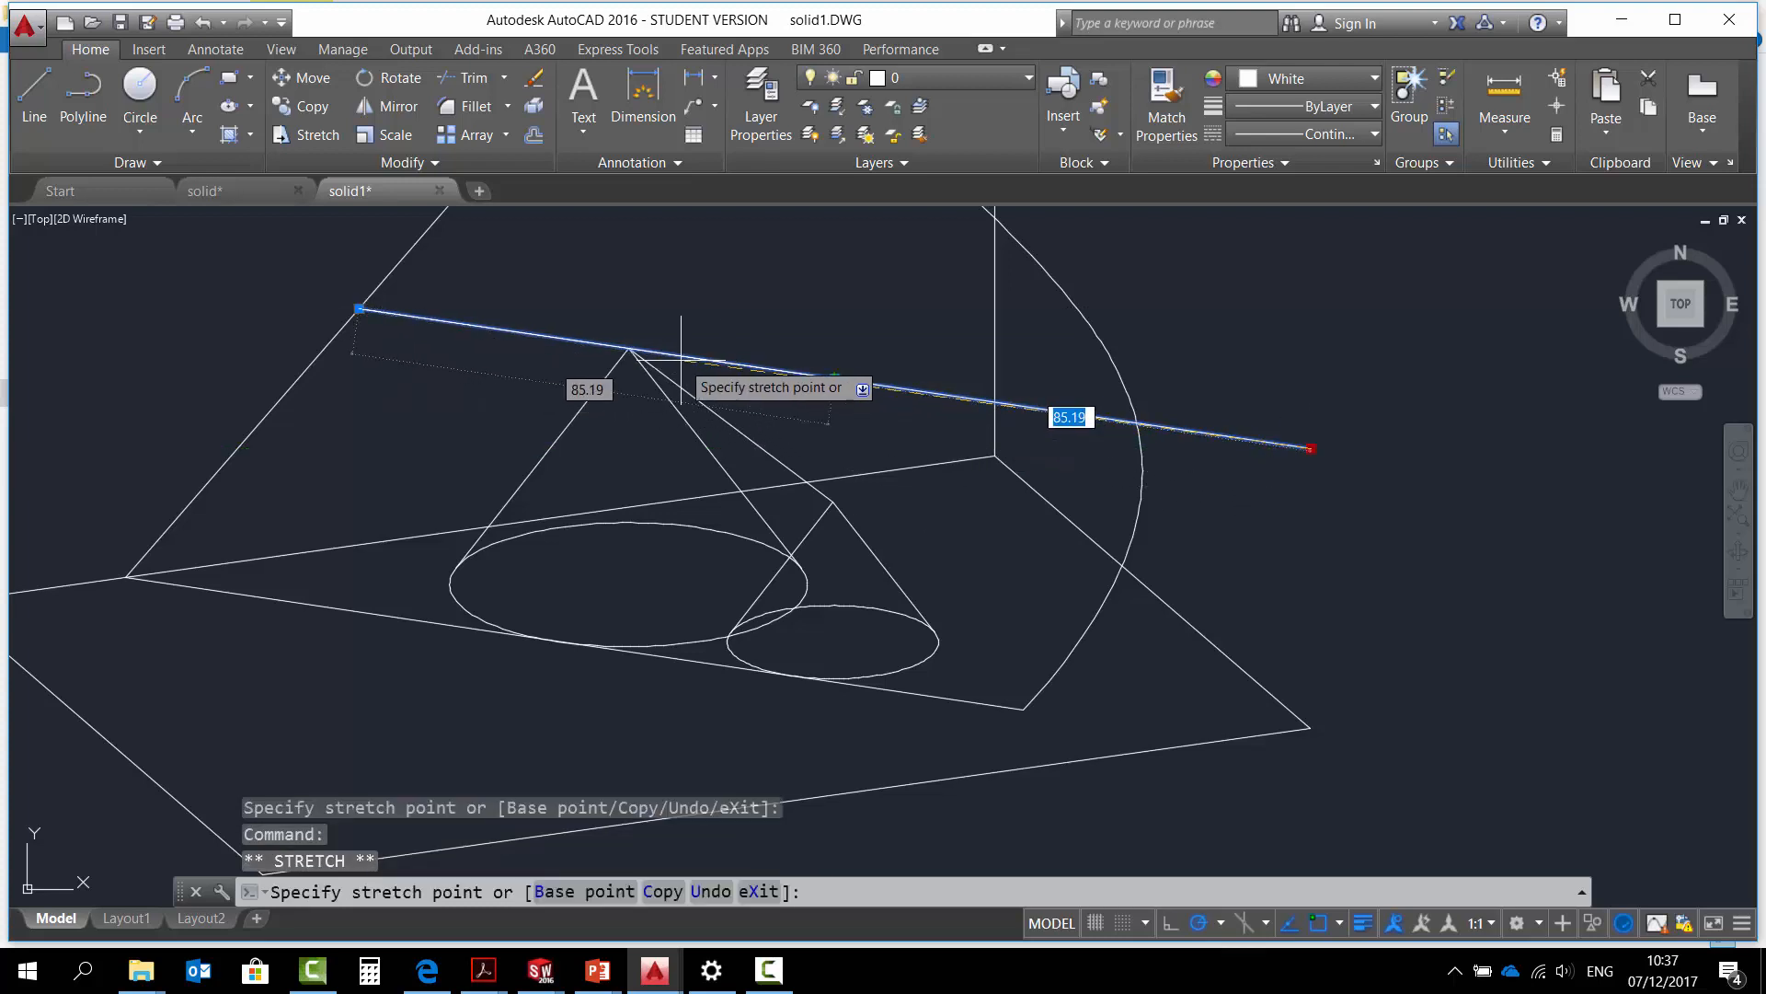
click(628, 348)
scroll(787, 563, down, 4)
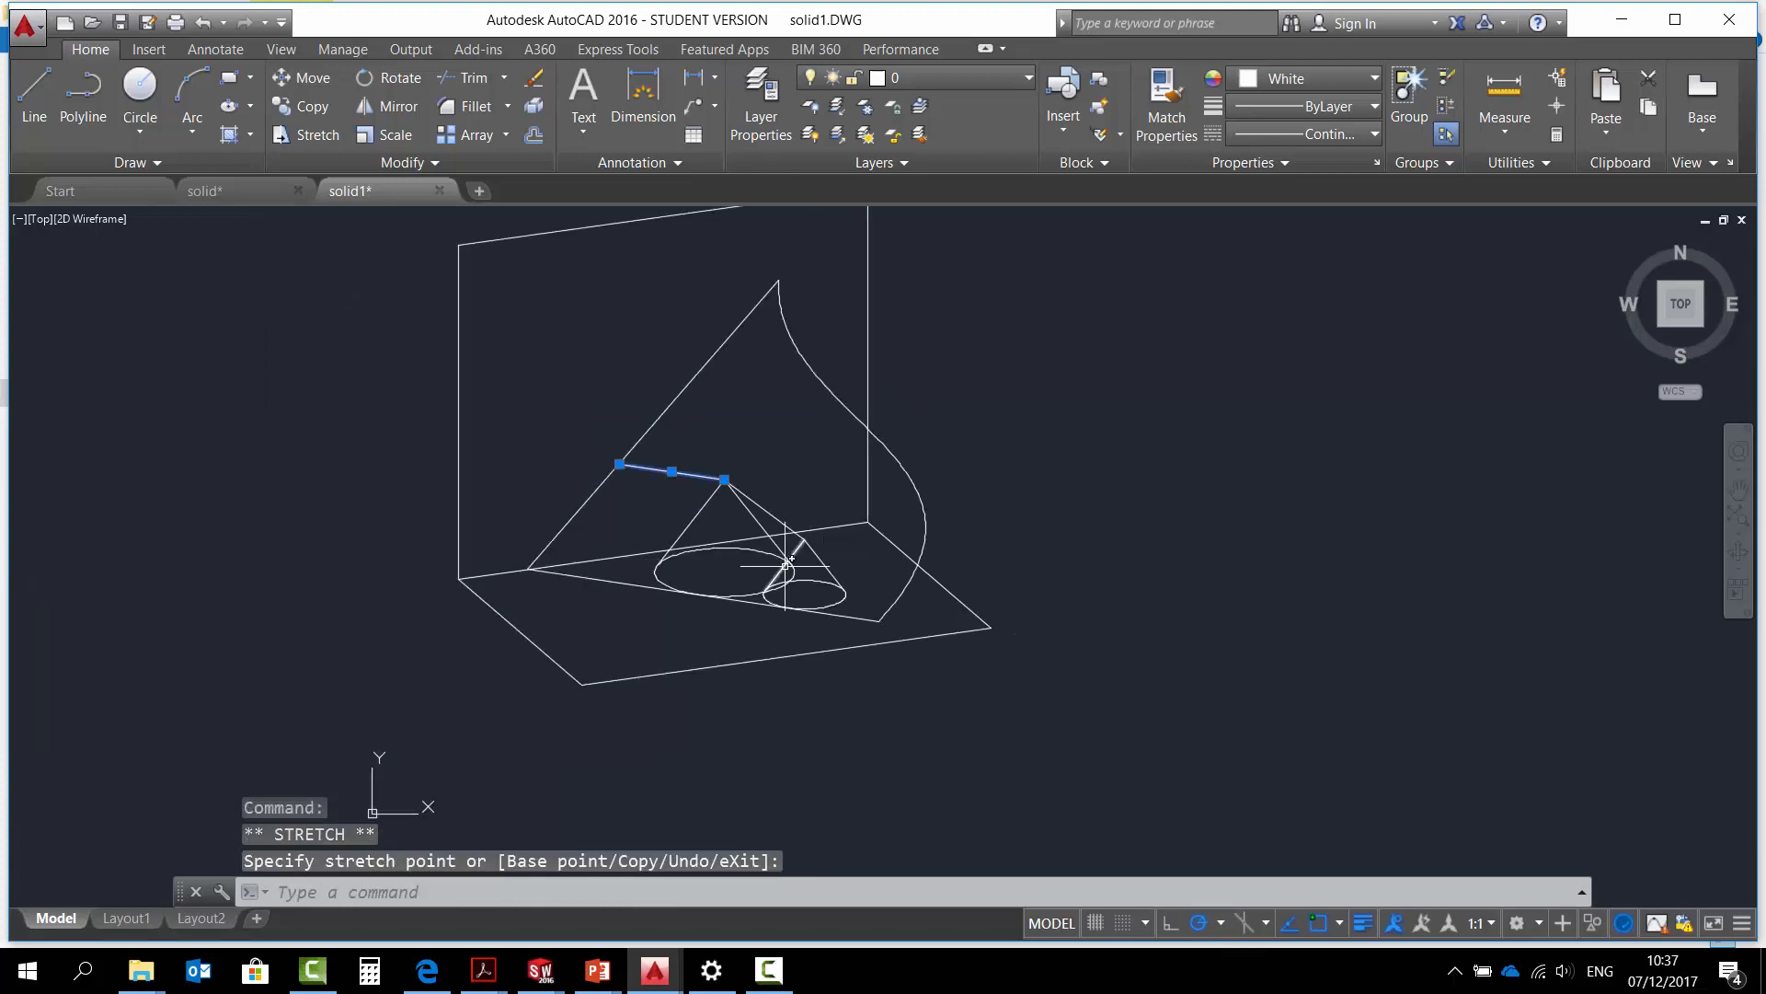
middle_drag(803, 616, 886, 698)
key(Escape)
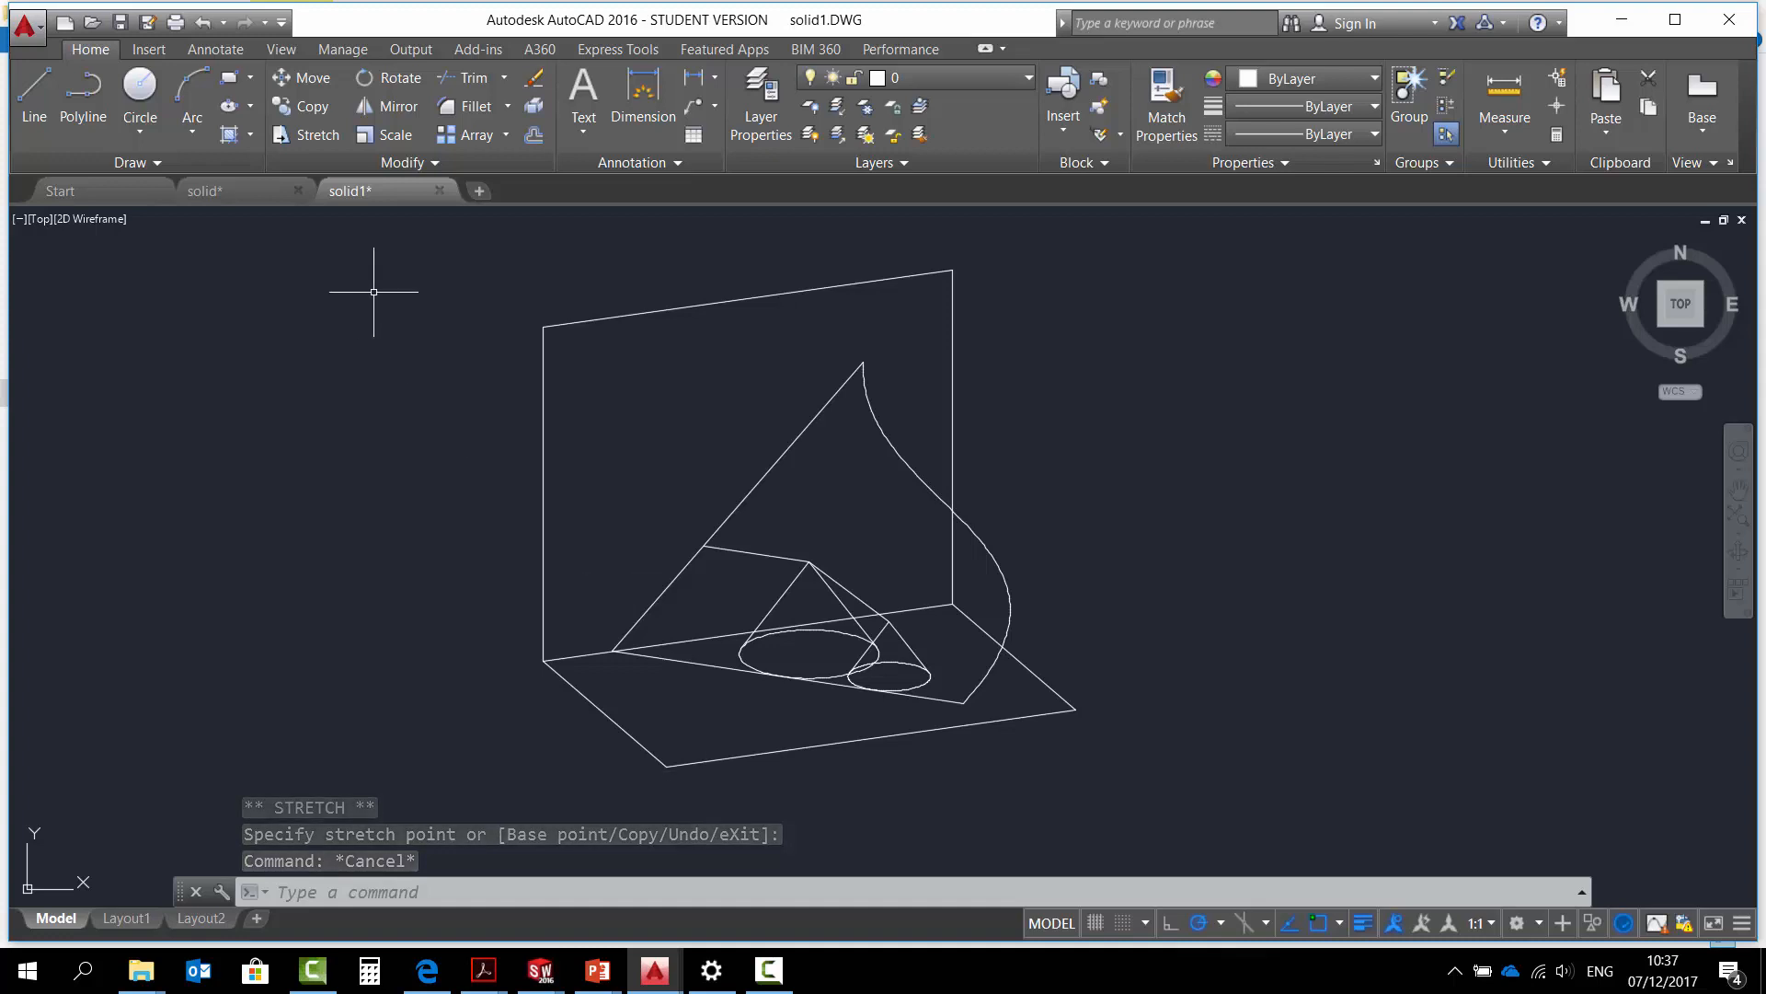
Export the entire pictorial wireframe as the metafile solid1.wmf in the Sample amimation folder.
click(37, 34)
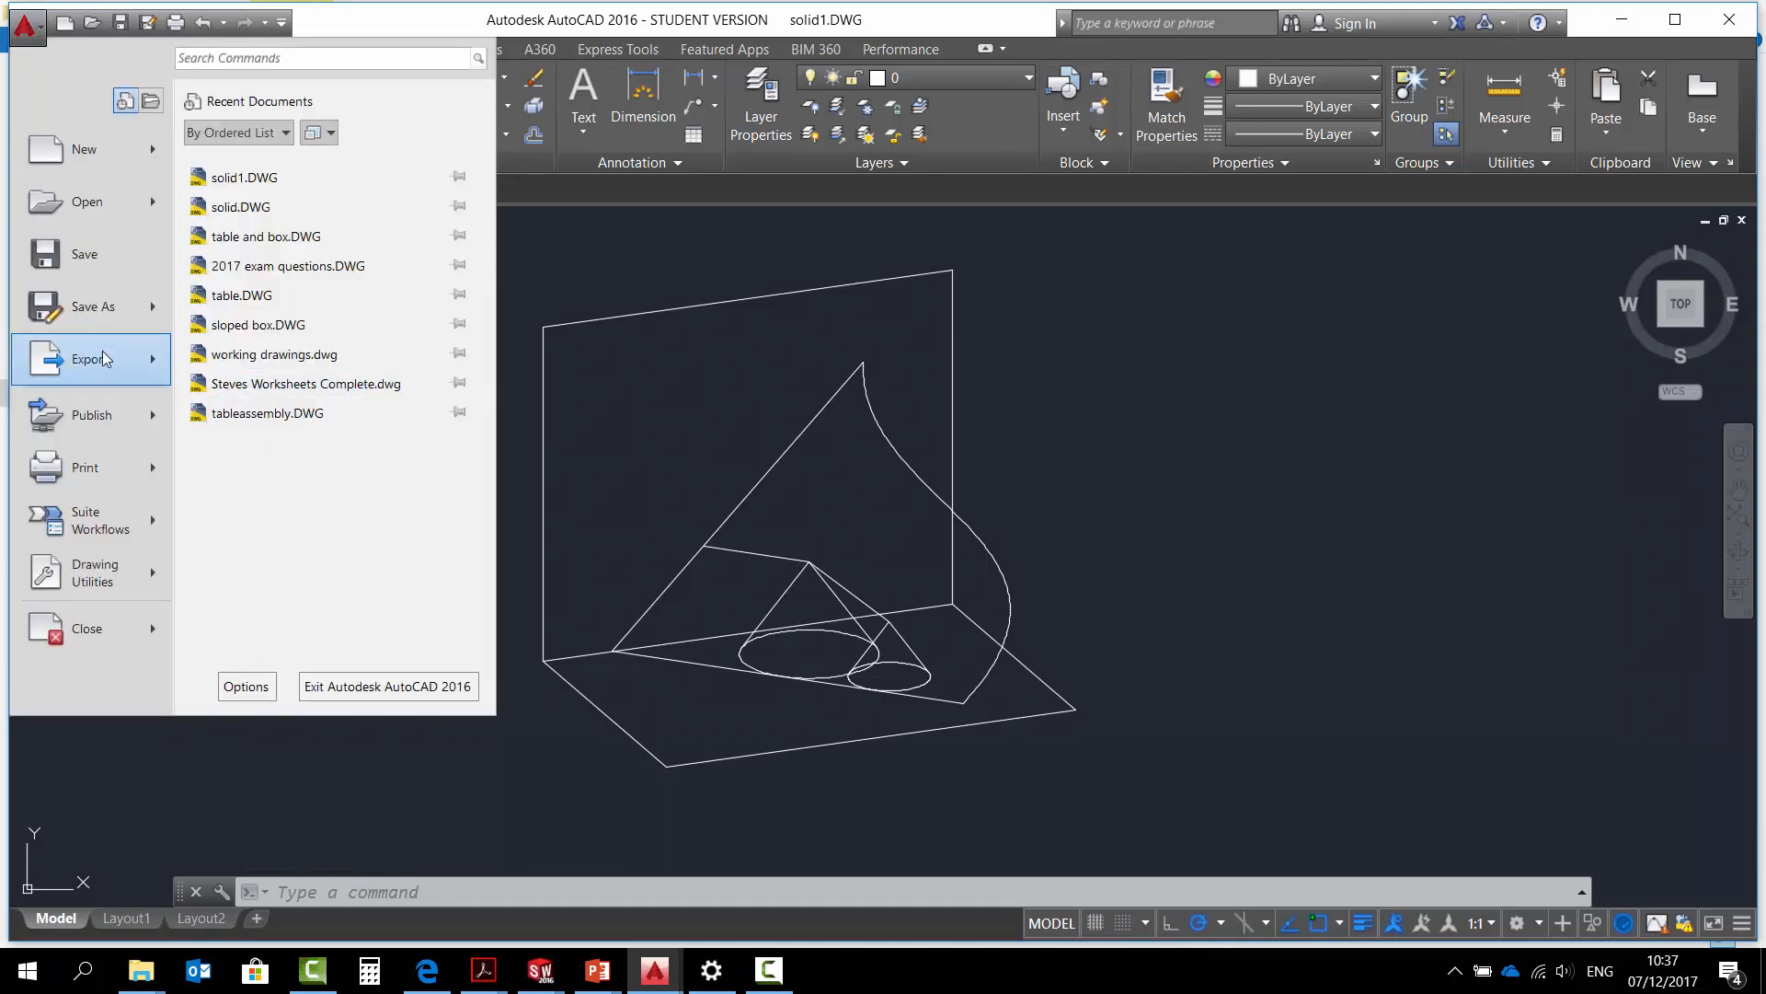
mouse_move(105, 368)
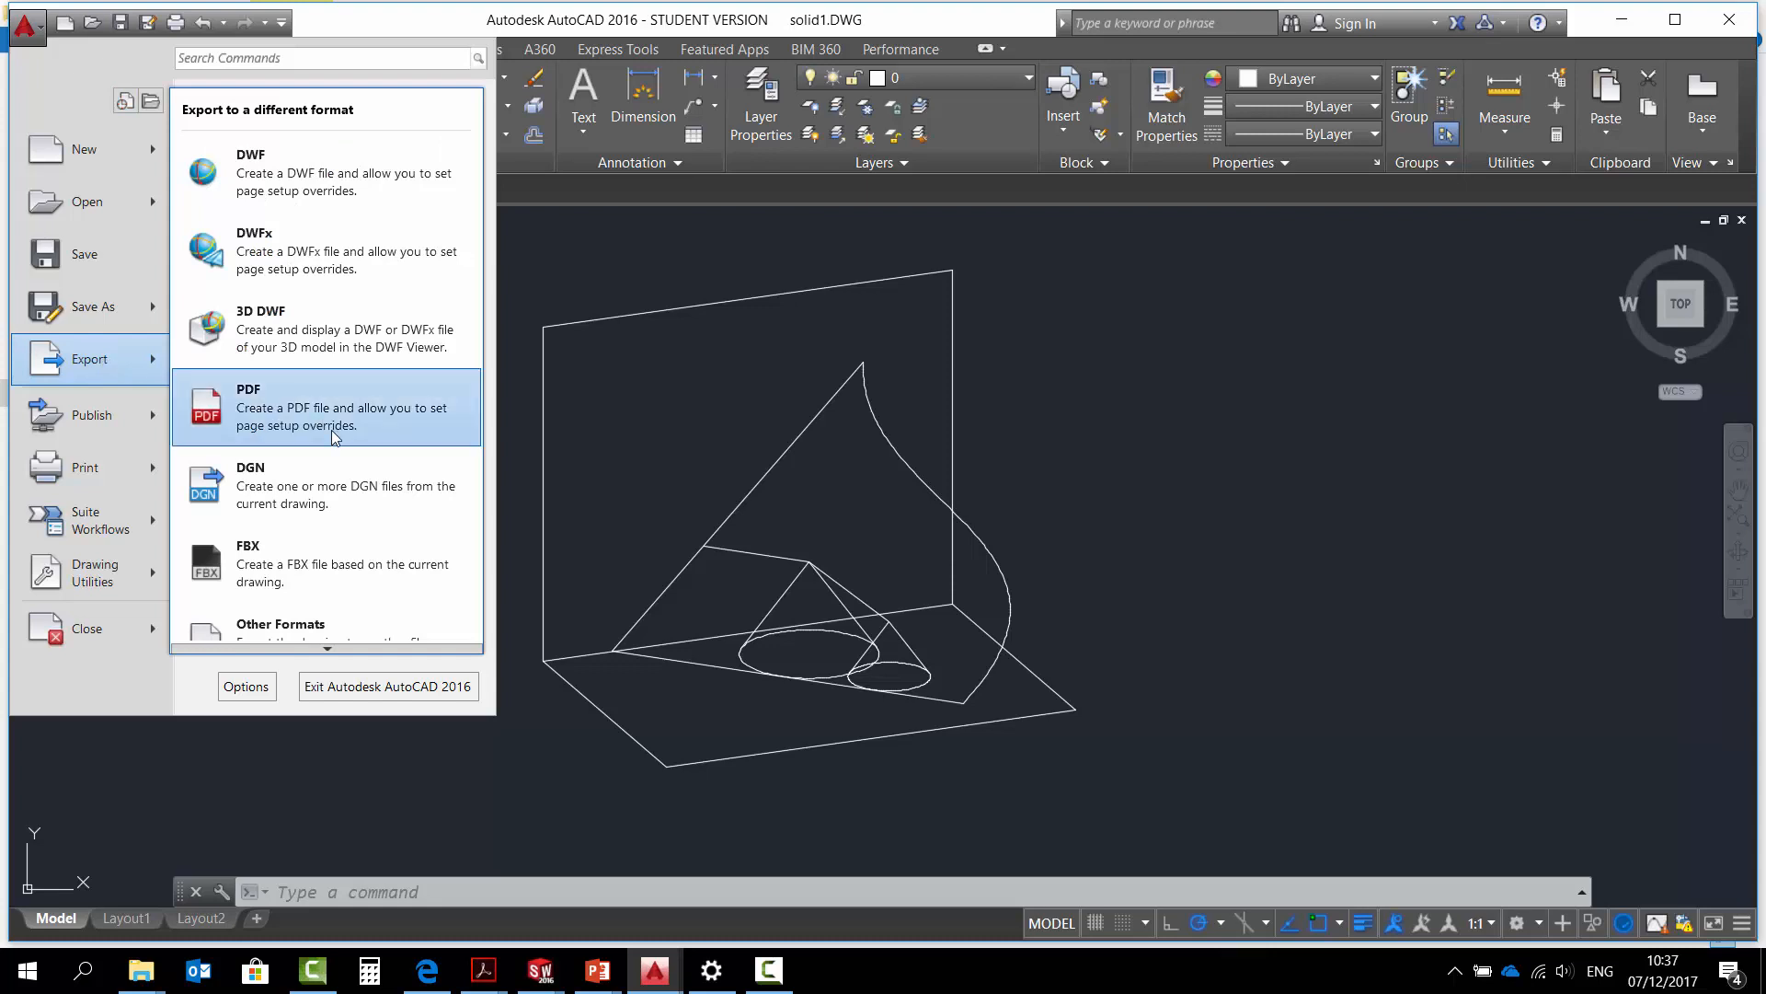
click(281, 626)
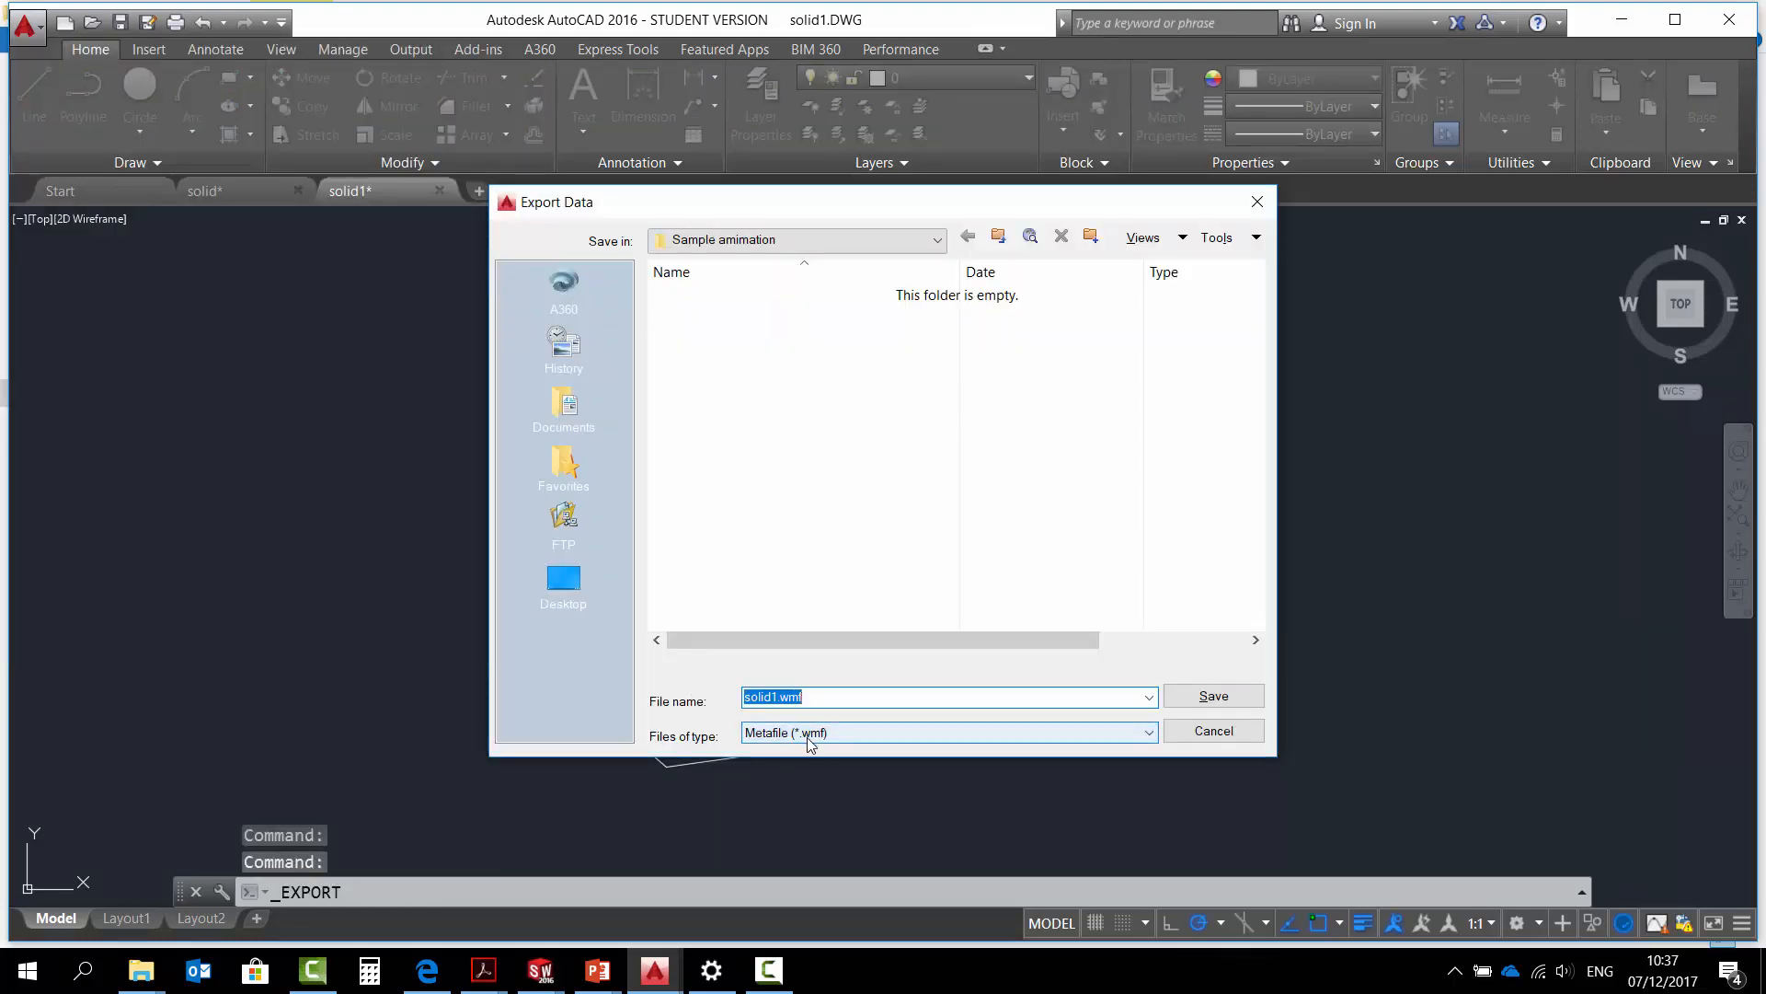
click(1201, 705)
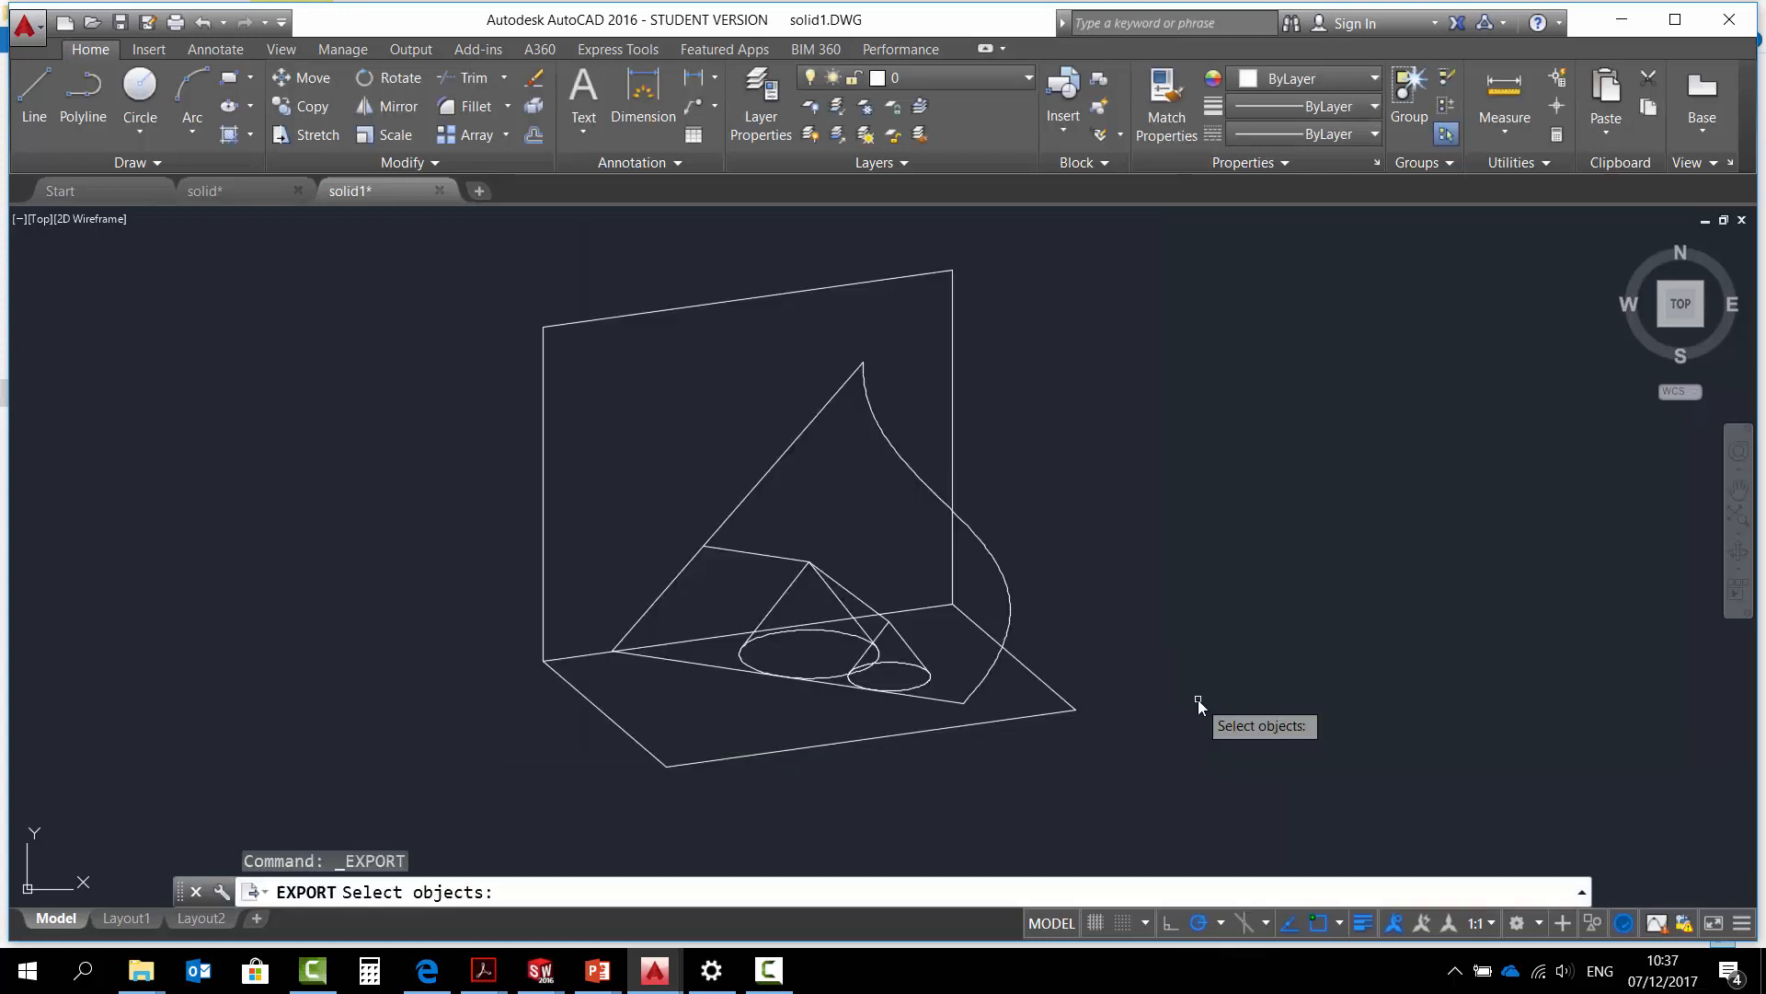
click(486, 243)
click(1116, 783)
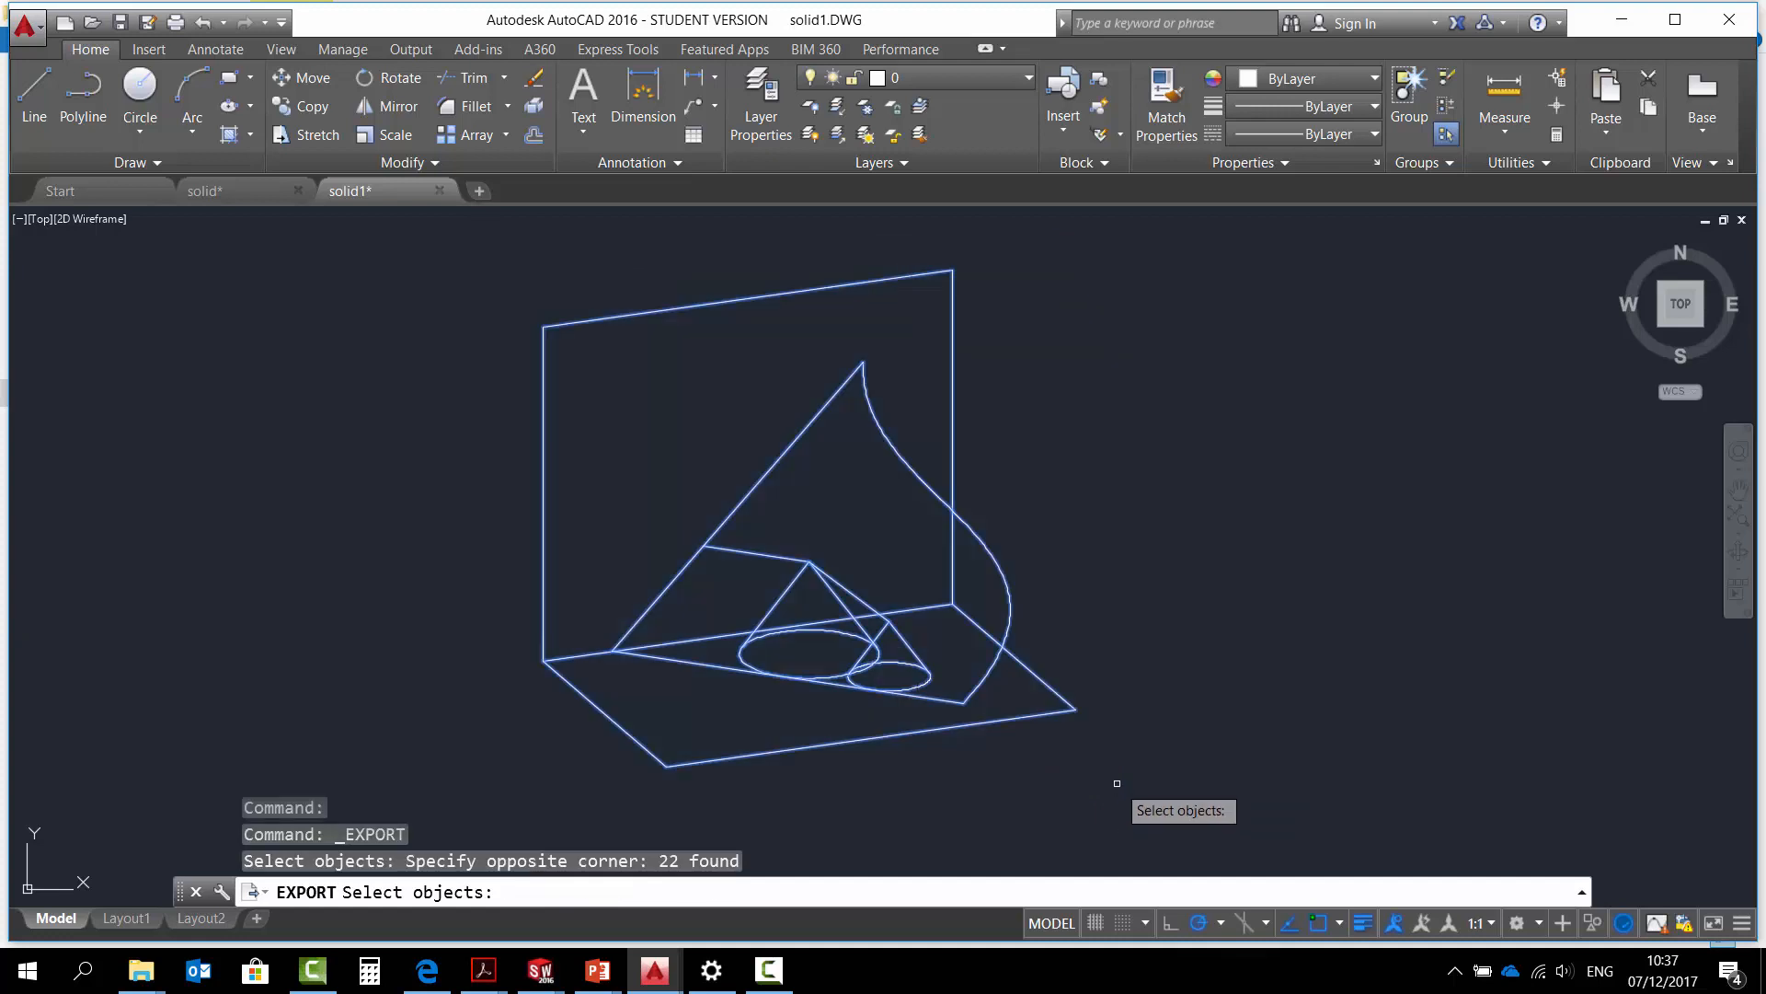
key(Return)
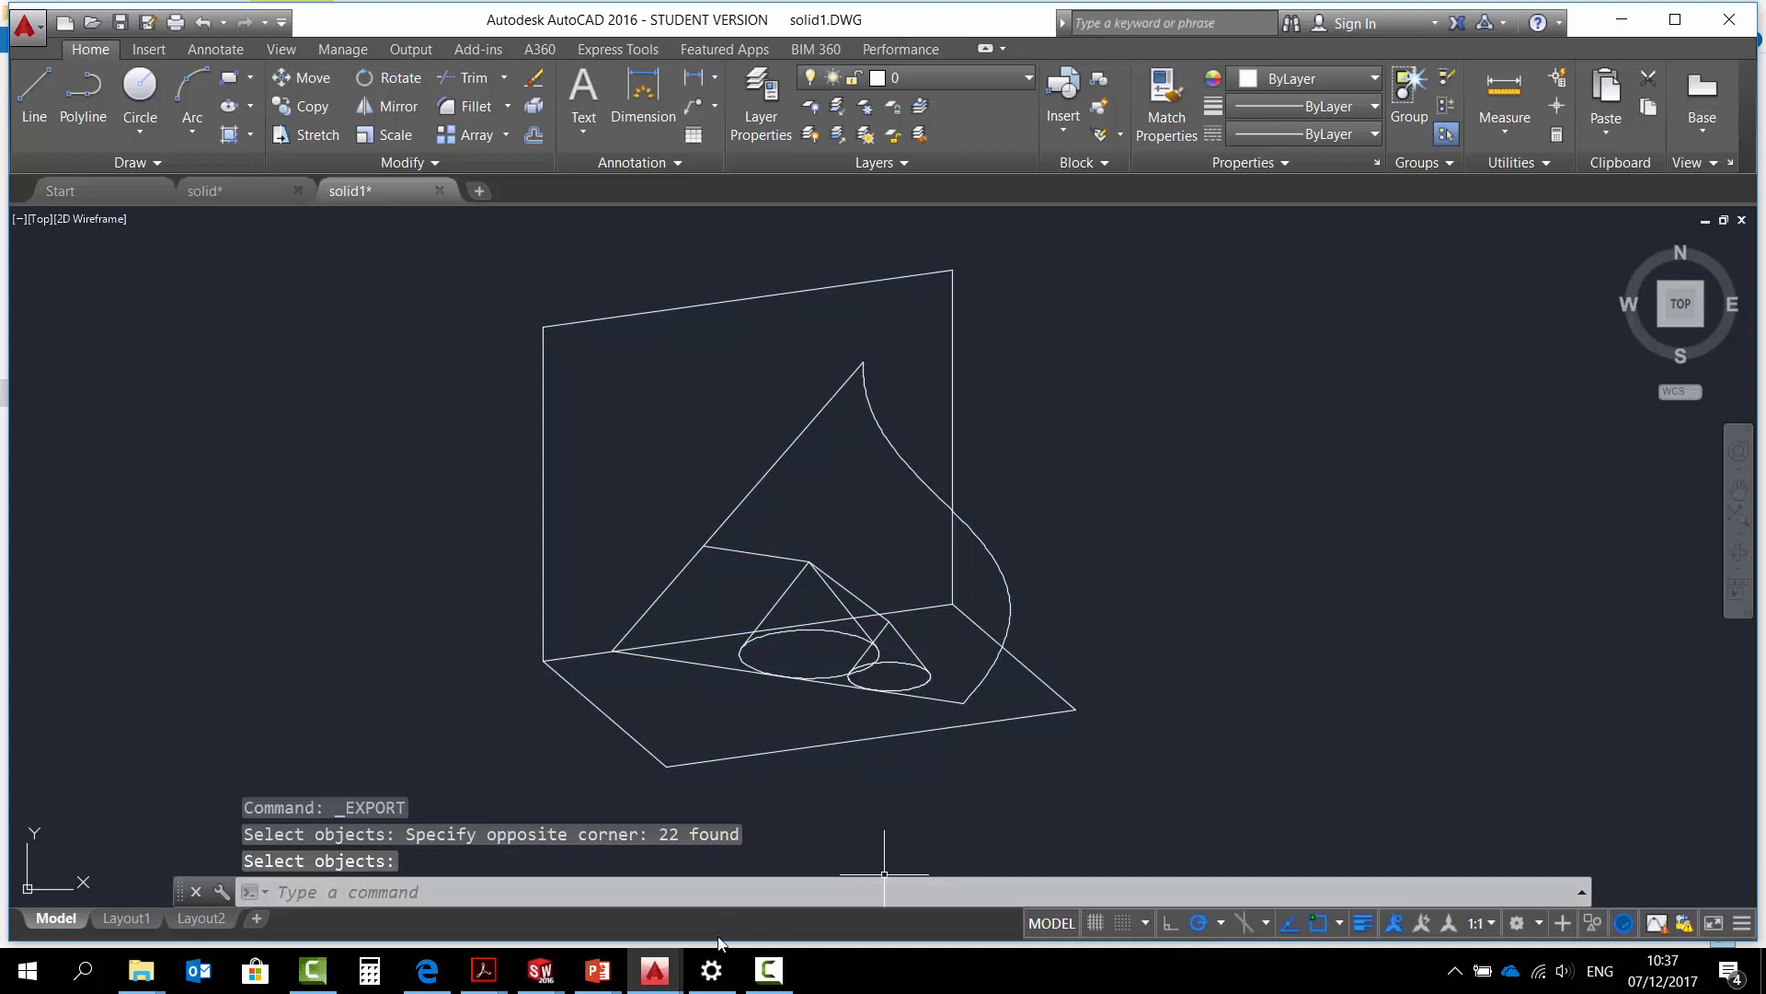
Switch to the blank Presentation1 in PowerPoint and insert the solid1 metafile picture from the Sample amimation folder on the Desktop.
mouse_move(599, 986)
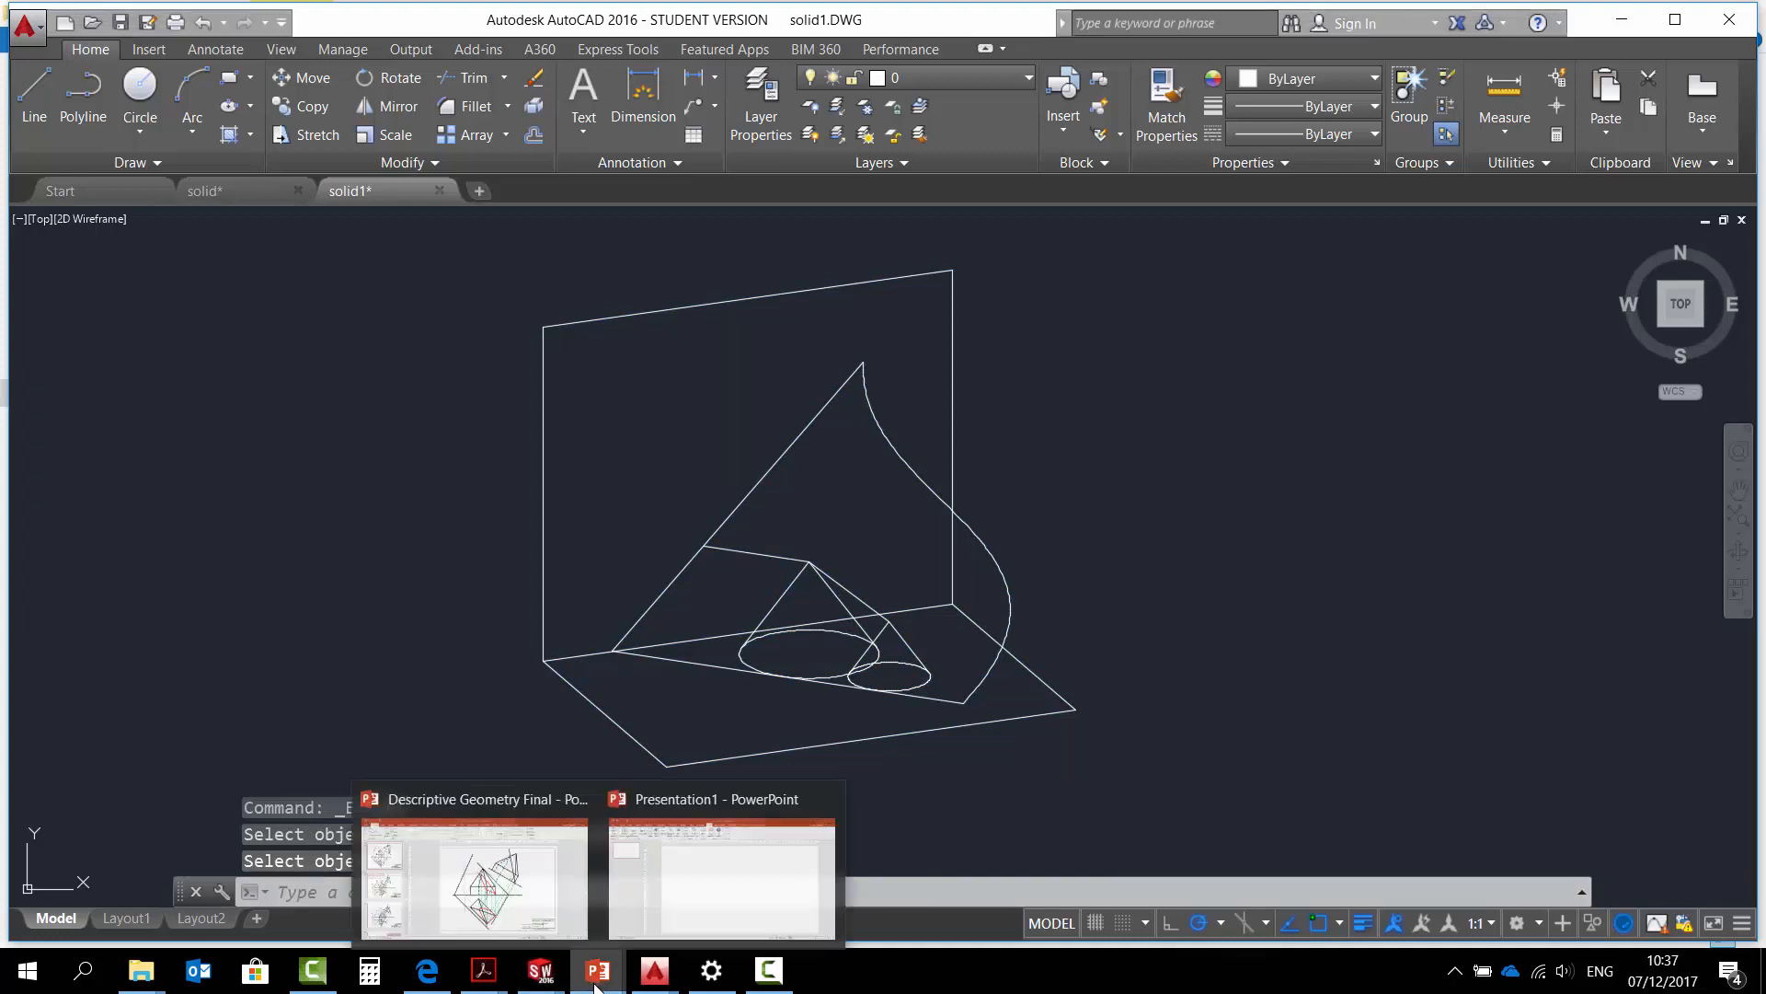
click(716, 894)
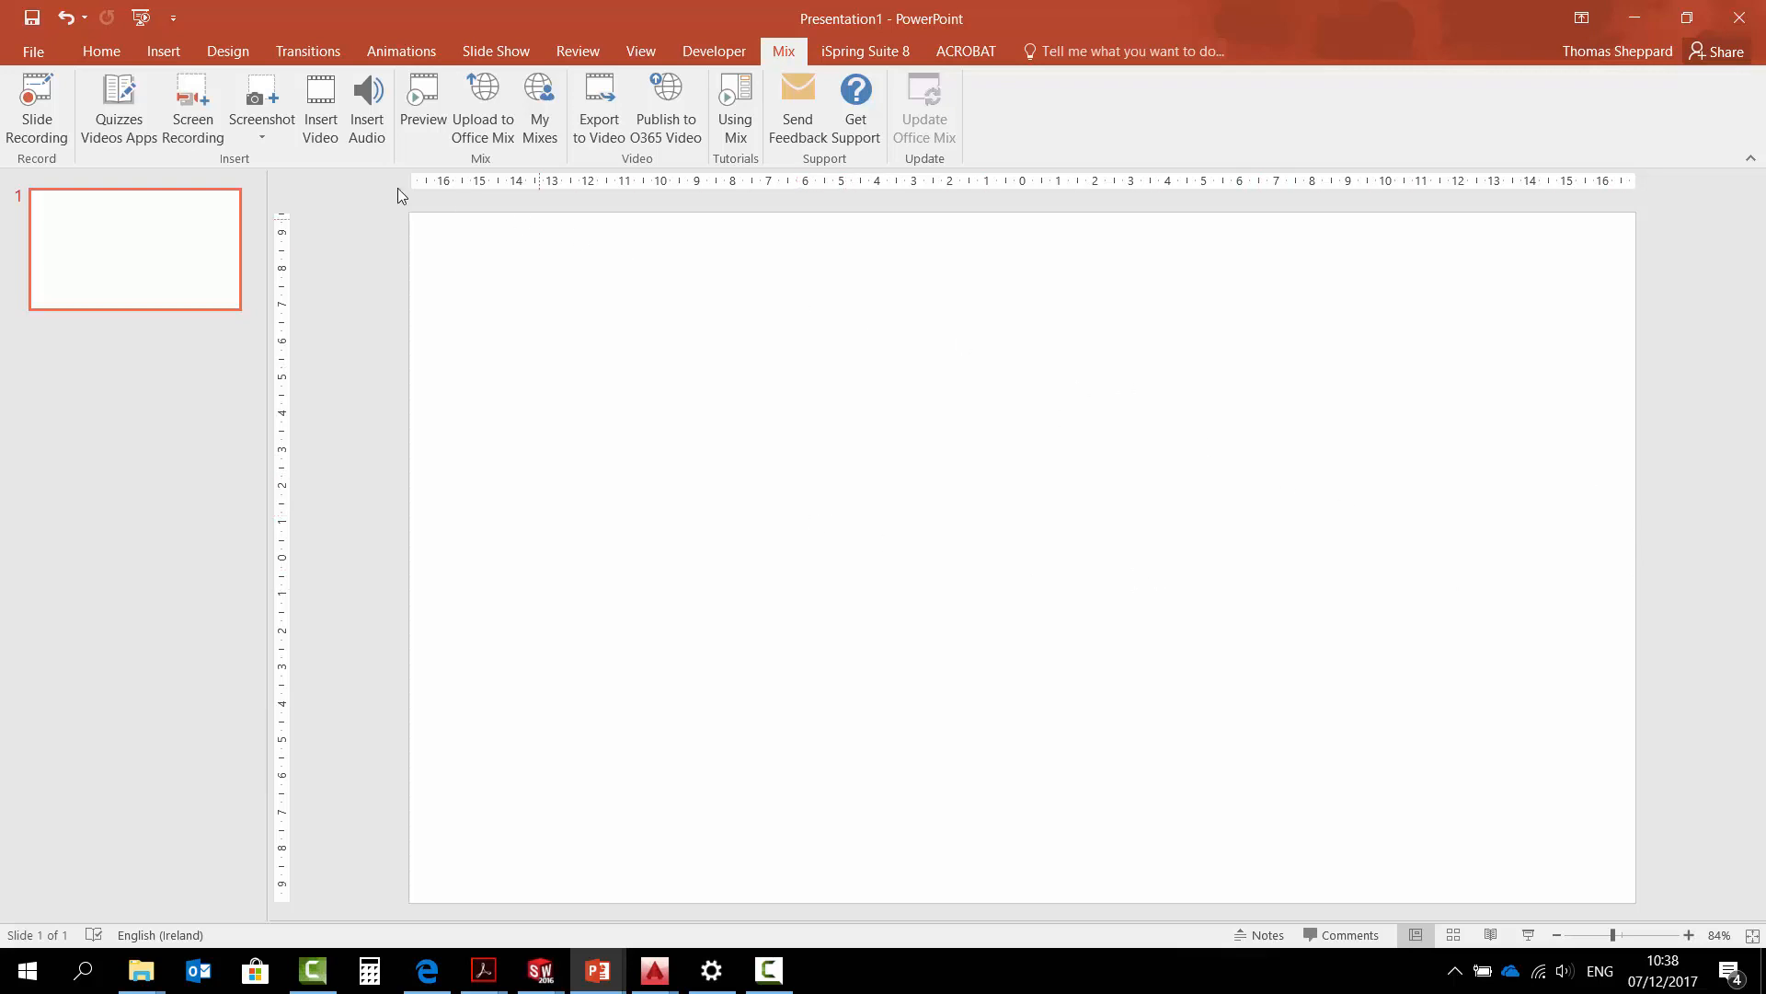
click(163, 54)
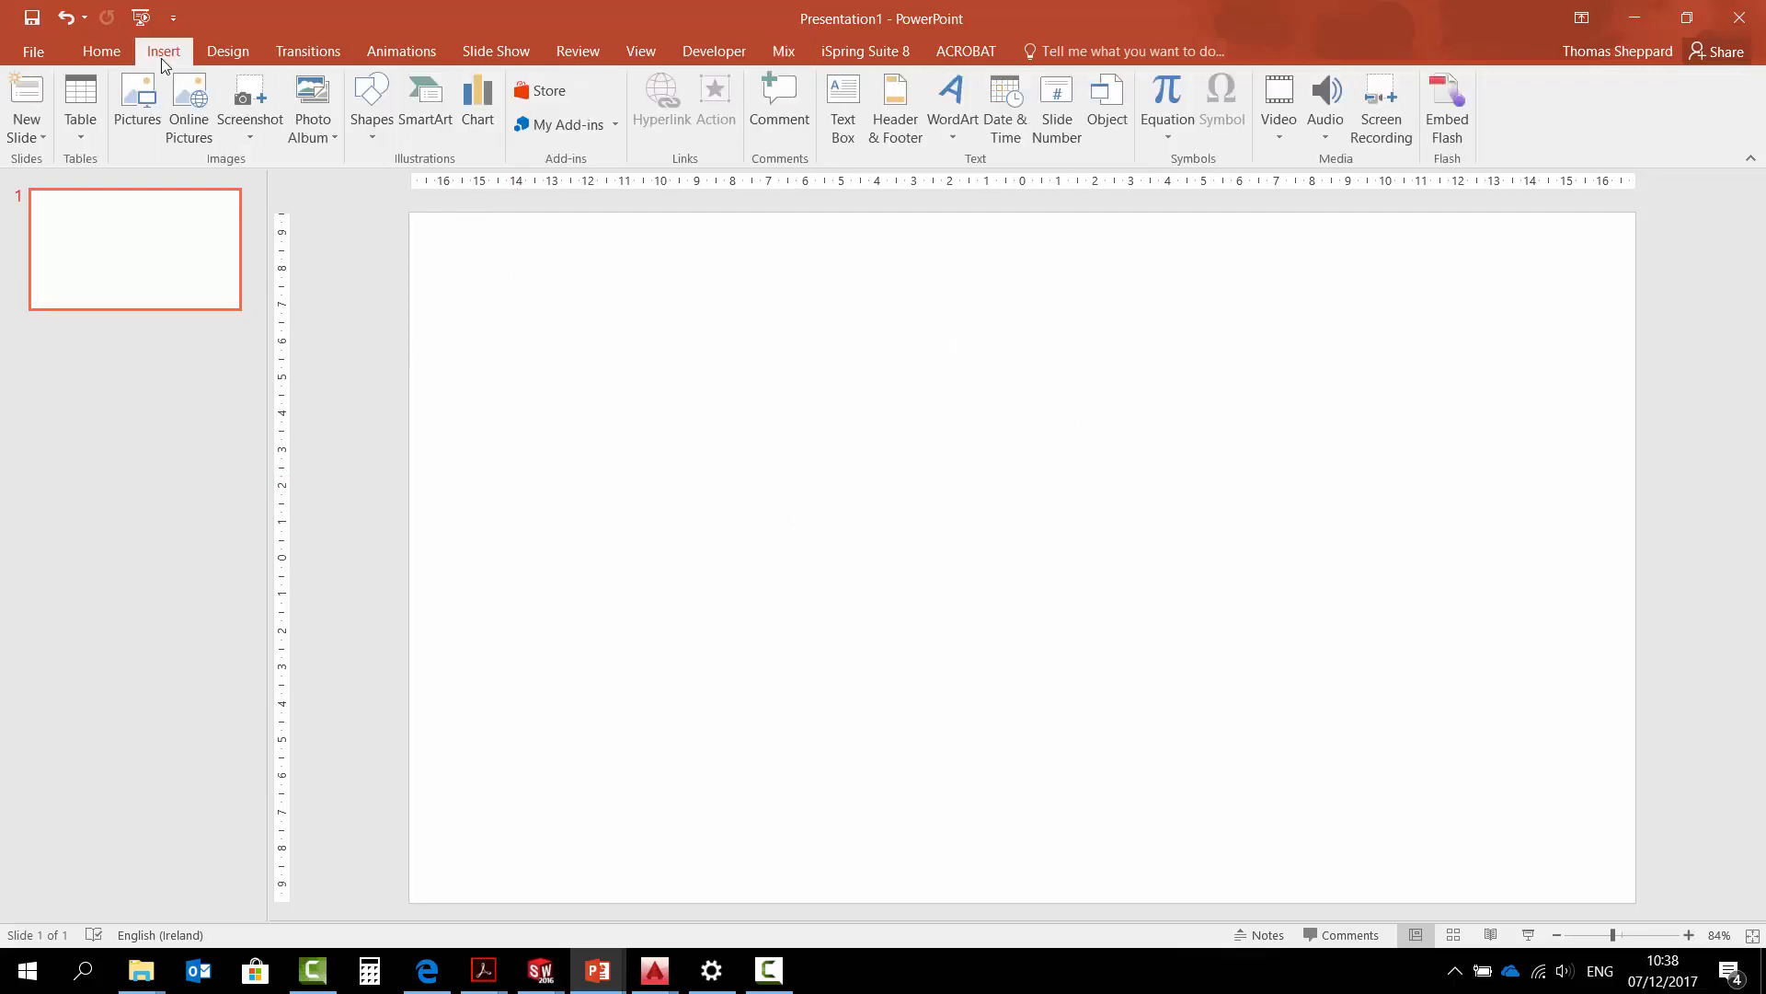
click(129, 115)
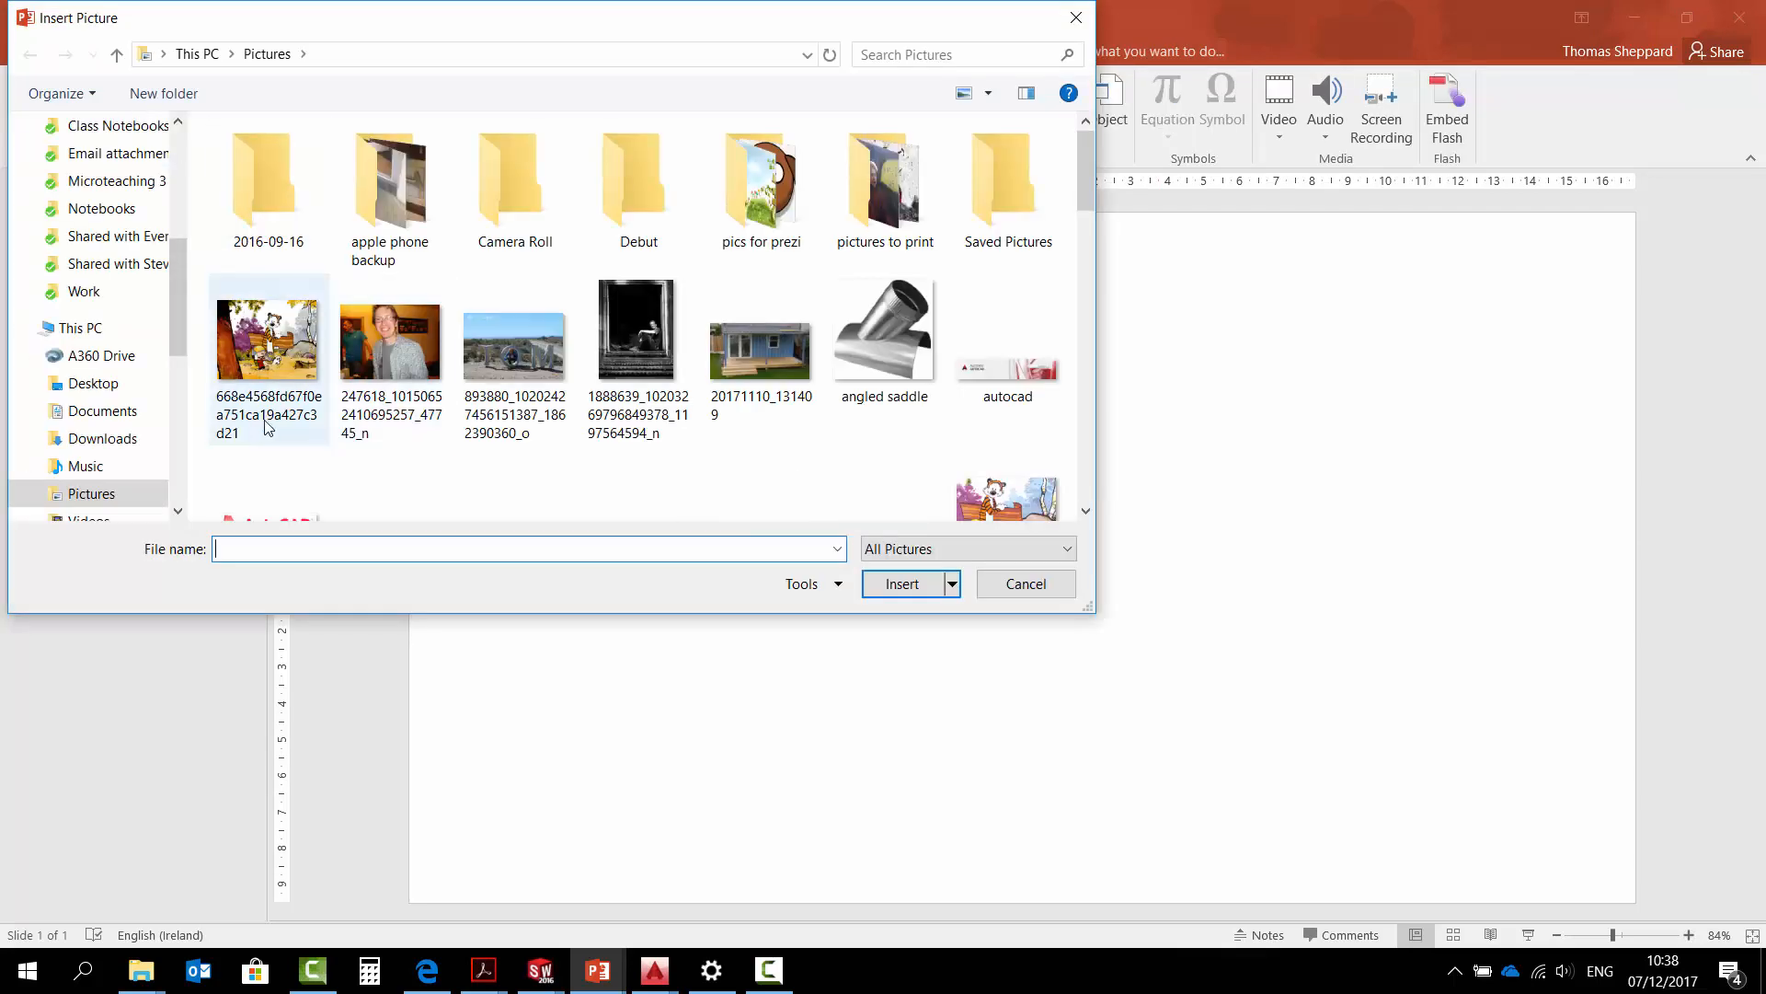
click(81, 385)
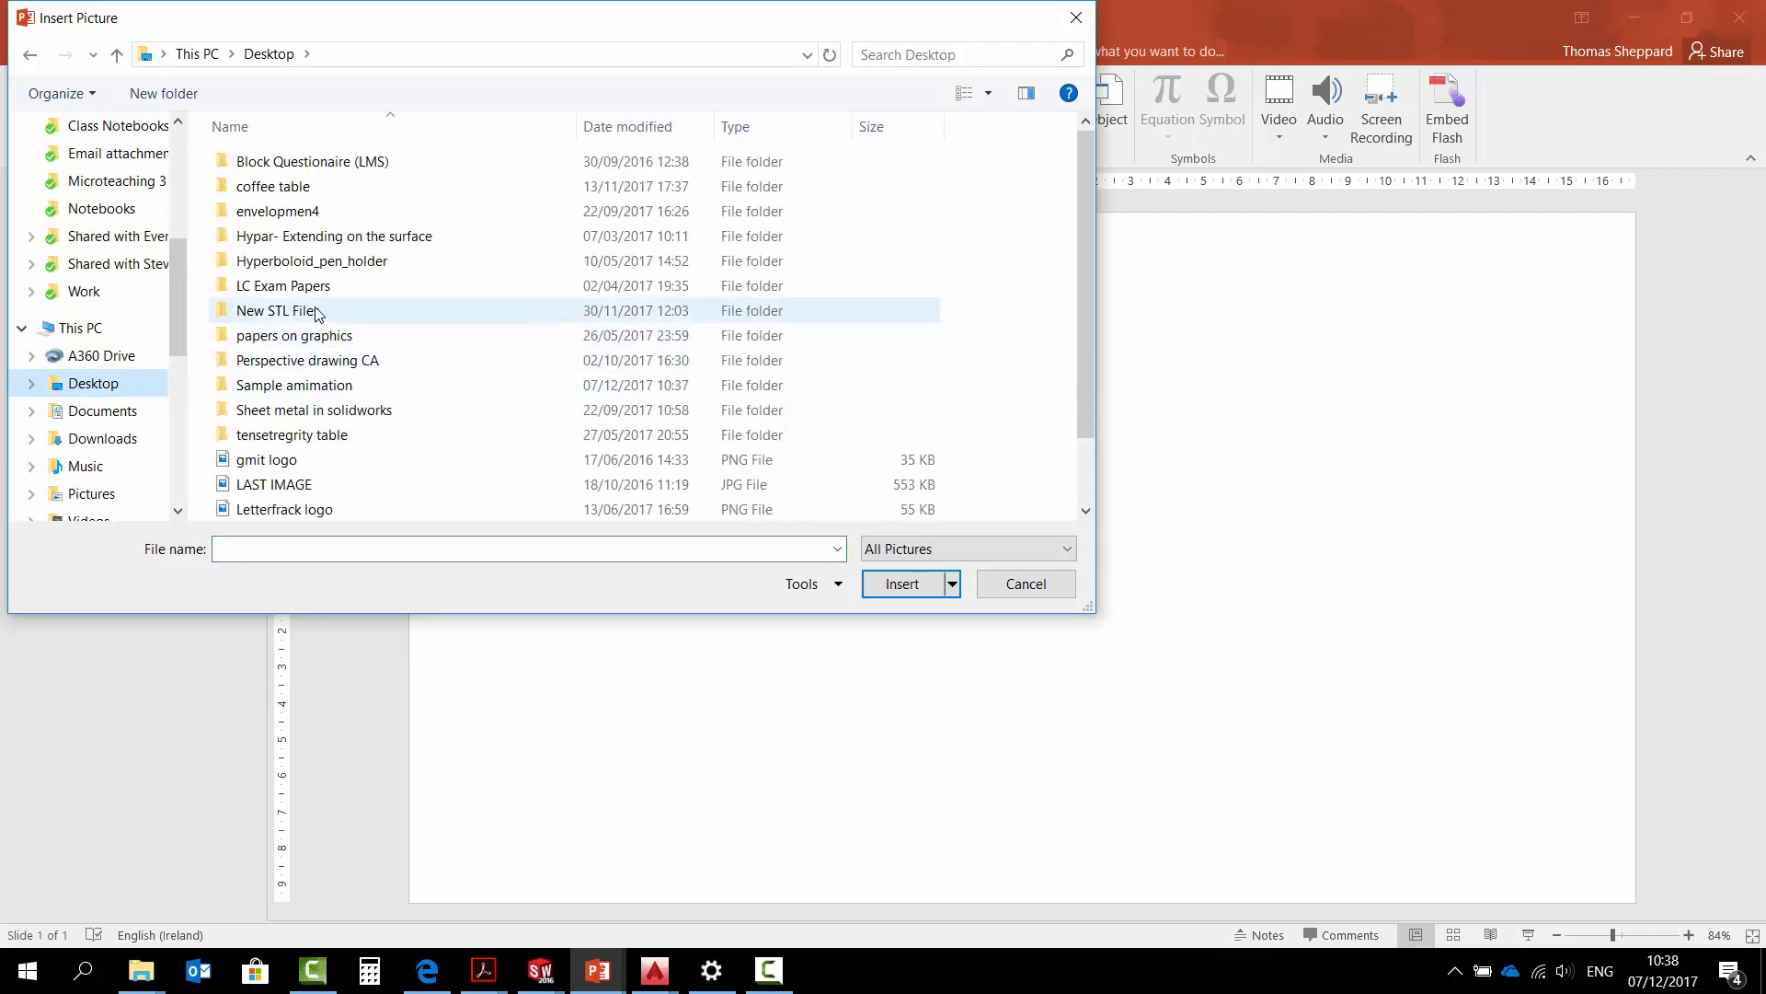
double_click(229, 386)
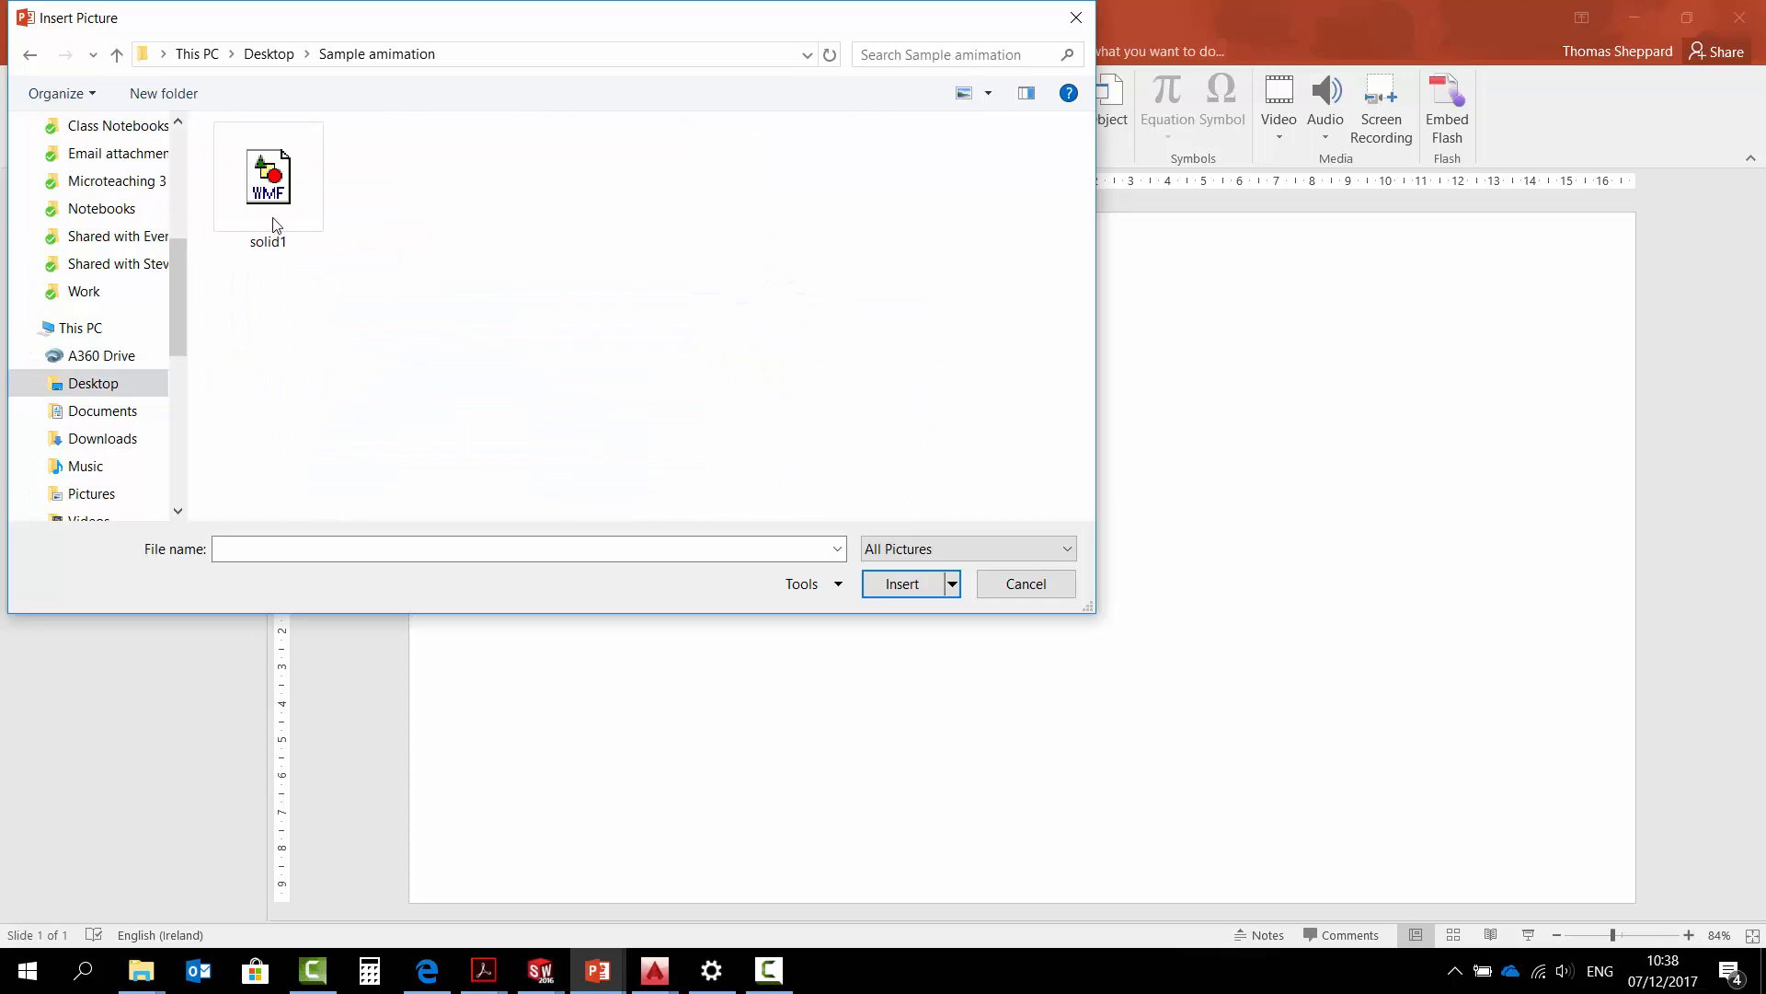
click(268, 204)
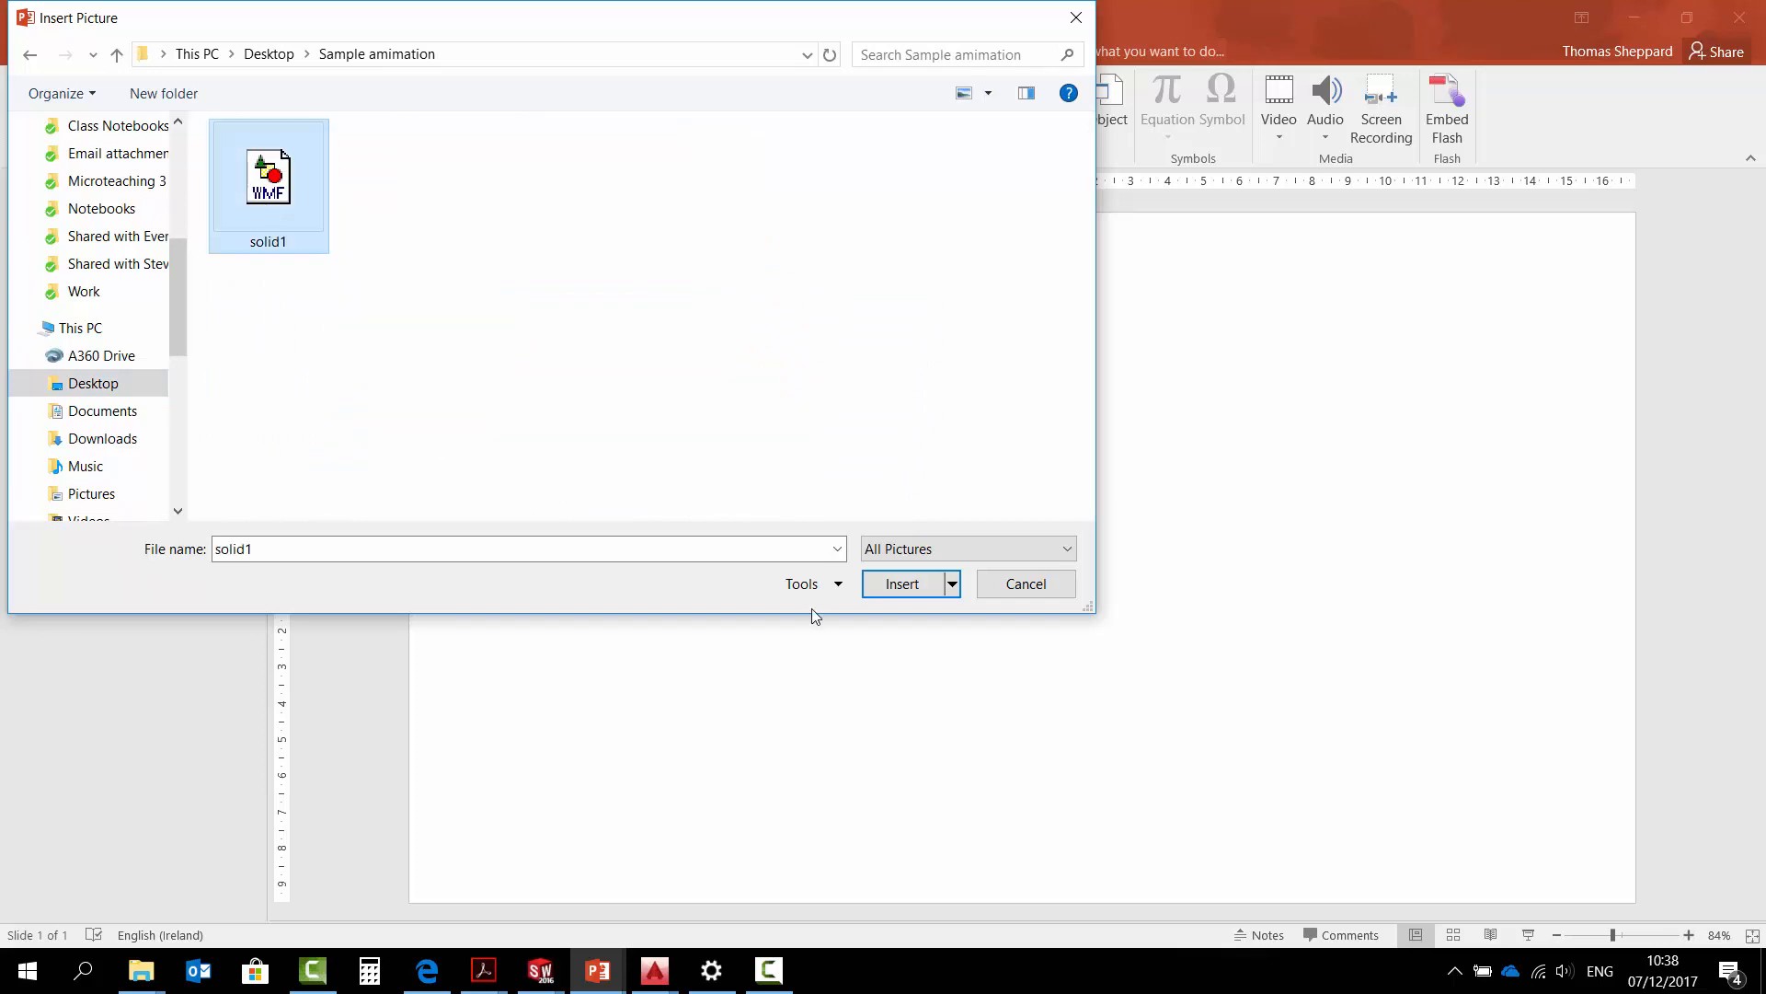